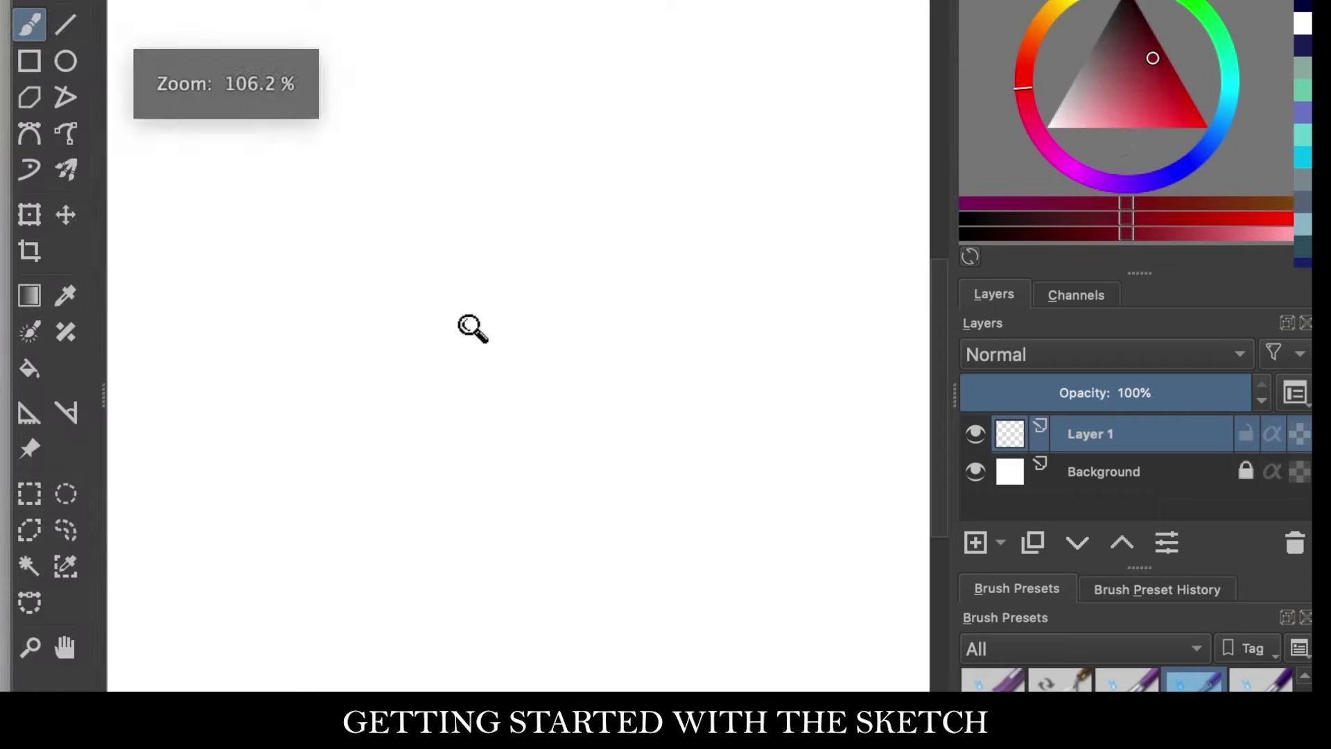
Step: Sketch the first eye, an eyebrow arc and a short side stroke in dark red
{"action": "left_click_drag", "start_coordinate": [439, 271], "coordinate": [429, 270]}
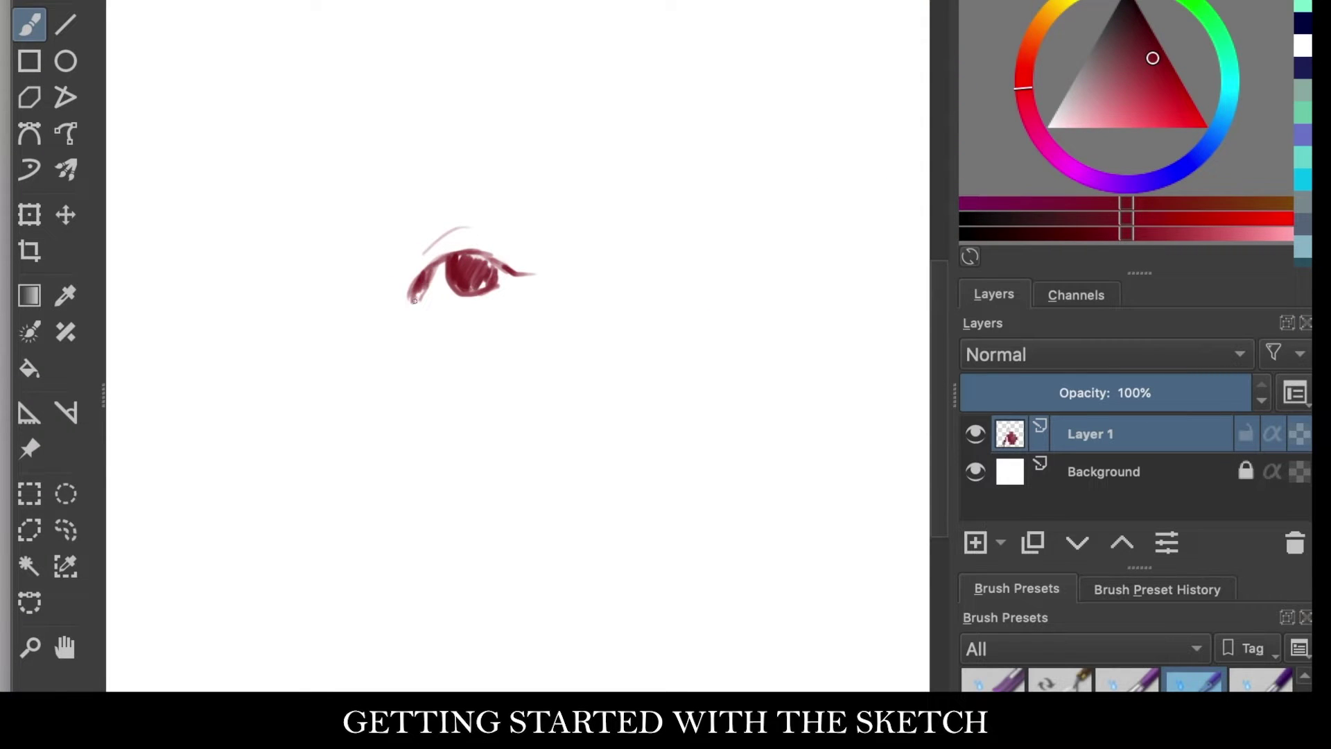
{"action": "left_click_drag", "start_coordinate": [345, 219], "coordinate": [554, 192]}
{"action": "left_click_drag", "start_coordinate": [218, 271], "coordinate": [256, 289]}
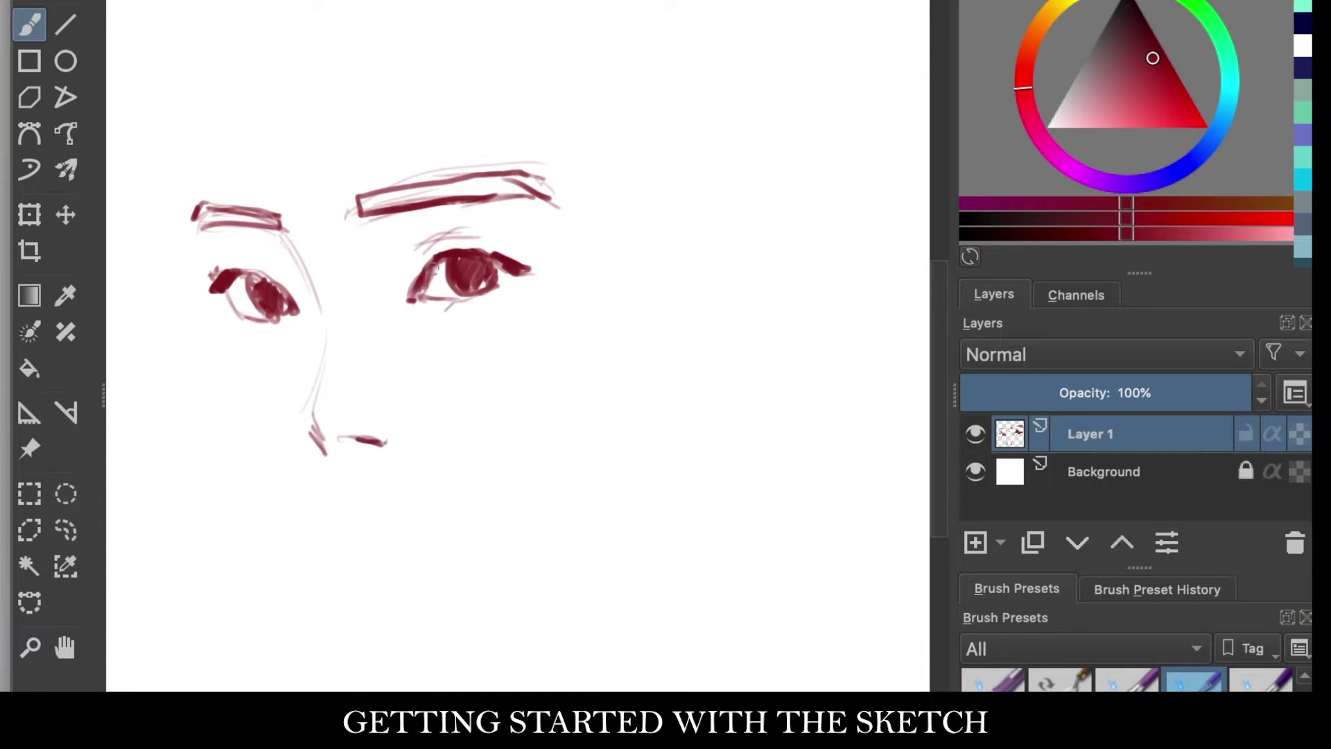
Step: Lasso the right eyebrow and shift it slightly right and down
{"action": "left_click", "coordinate": [65, 530]}
{"action": "left_click_drag", "start_coordinate": [340, 208], "coordinate": [344, 215]}
{"action": "key", "text": "ctrl+t"}
{"action": "left_click_drag", "start_coordinate": [450, 194], "coordinate": [469, 200]}
{"action": "key", "text": "Return"}
Step: Draw the left jawline down to the chin with the brush
{"action": "key", "text": "b"}
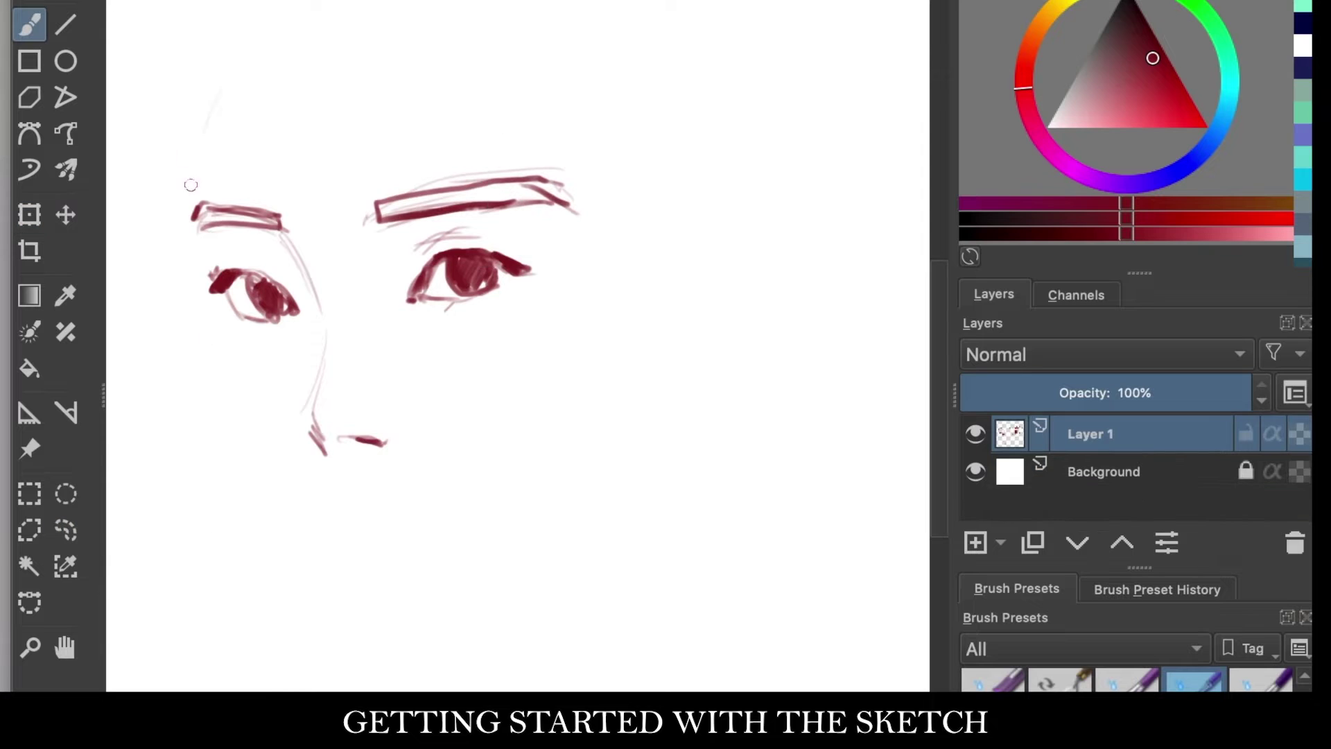
{"action": "mouse_move", "coordinate": [212, 316]}
{"action": "left_mouse_down"}
{"action": "mouse_move", "coordinate": [332, 568]}
{"action": "mouse_move", "coordinate": [586, 320]}
{"action": "left_mouse_up"}
{"action": "left_click", "coordinate": [66, 531]}
Step: Rotate the eyes-and-nose region to tilt the right eye and brow
{"action": "left_click_drag", "start_coordinate": [420, 149], "coordinate": [430, 133]}
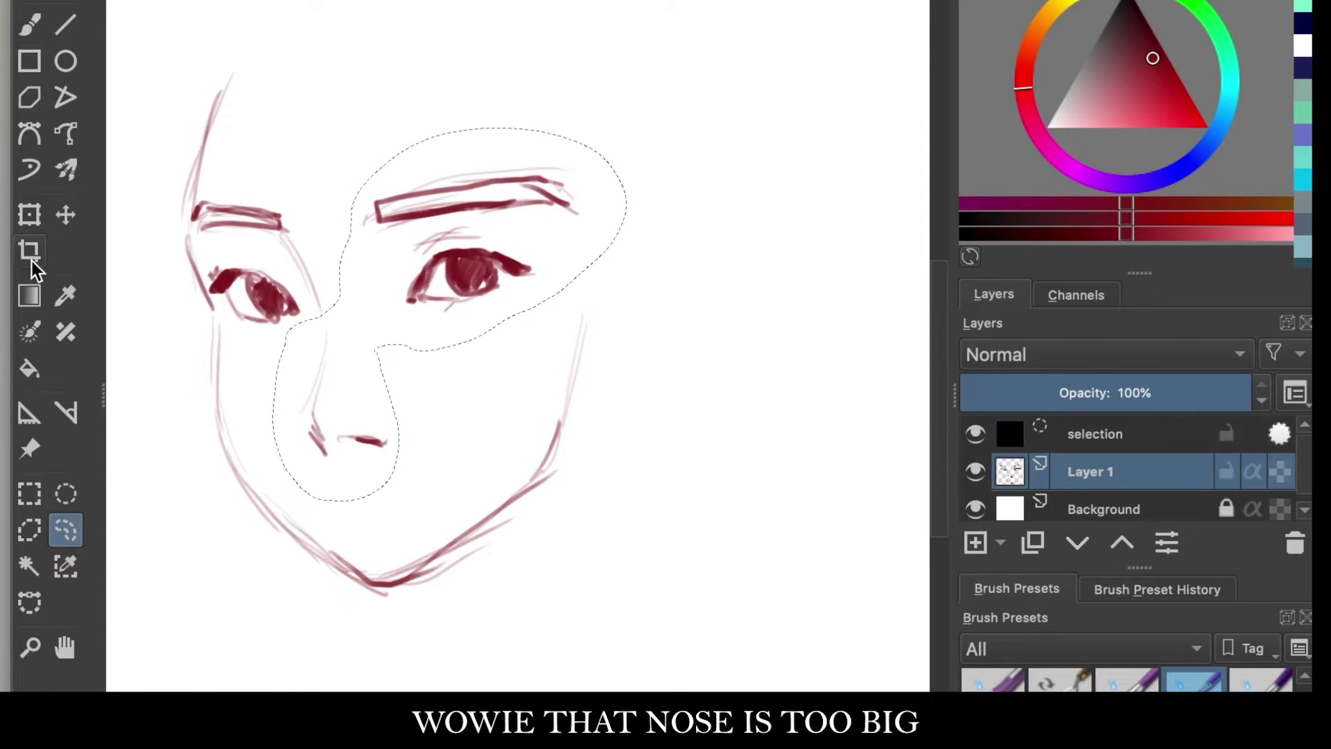
{"action": "left_click", "coordinate": [30, 214]}
{"action": "scroll", "coordinate": [565, 244], "scroll_direction": "up", "scroll_amount": 3}
{"action": "scroll", "coordinate": [606, 405], "scroll_direction": "up", "scroll_amount": 2}
{"action": "left_click_drag", "start_coordinate": [825, 326], "coordinate": [844, 270]}
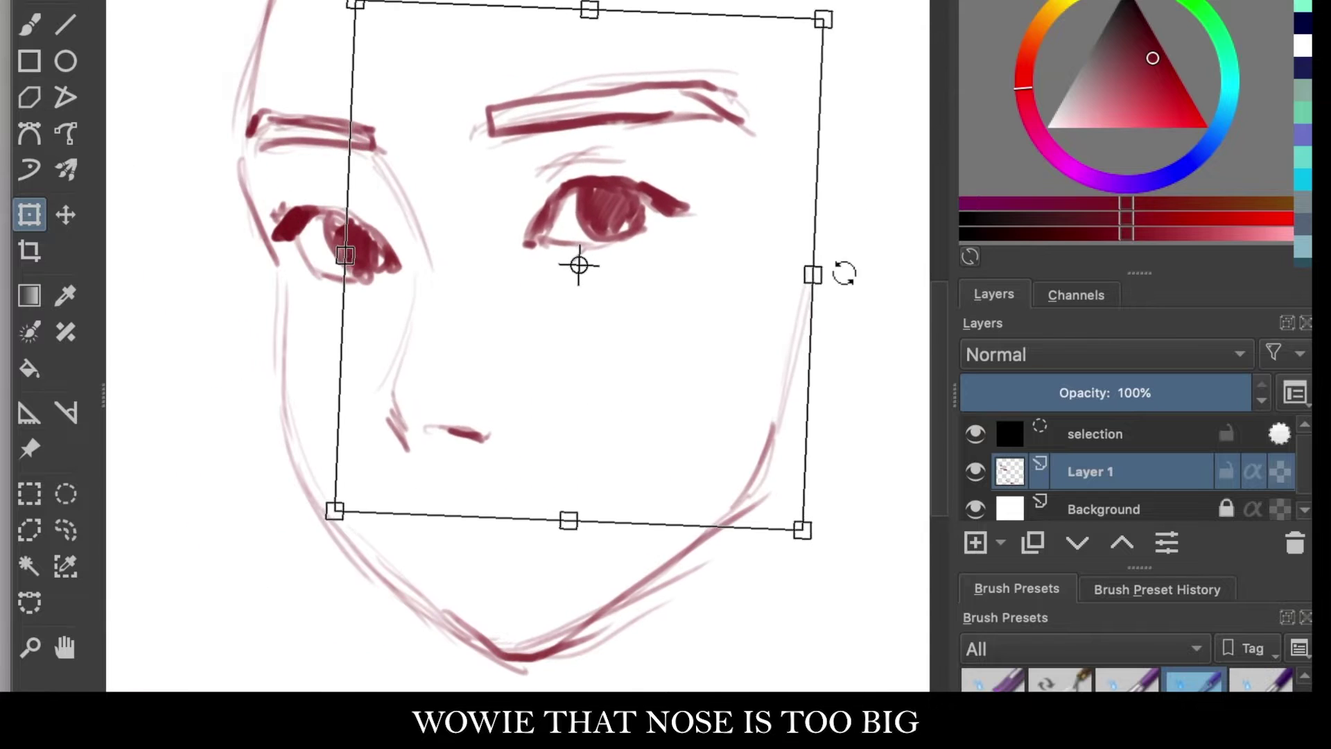
{"action": "key", "text": "Return"}
Step: Lasso and tilt the left eye, then lasso the nose
{"action": "left_click", "coordinate": [66, 530]}
{"action": "mouse_move", "coordinate": [277, 264]}
{"action": "left_mouse_down"}
{"action": "mouse_move", "coordinate": [305, 305]}
{"action": "mouse_move", "coordinate": [262, 306]}
{"action": "left_mouse_up"}
{"action": "key", "text": "ctrl+t"}
{"action": "key", "text": "Return"}
{"action": "left_click", "coordinate": [66, 530]}
{"action": "left_click_drag", "start_coordinate": [380, 302], "coordinate": [402, 272]}
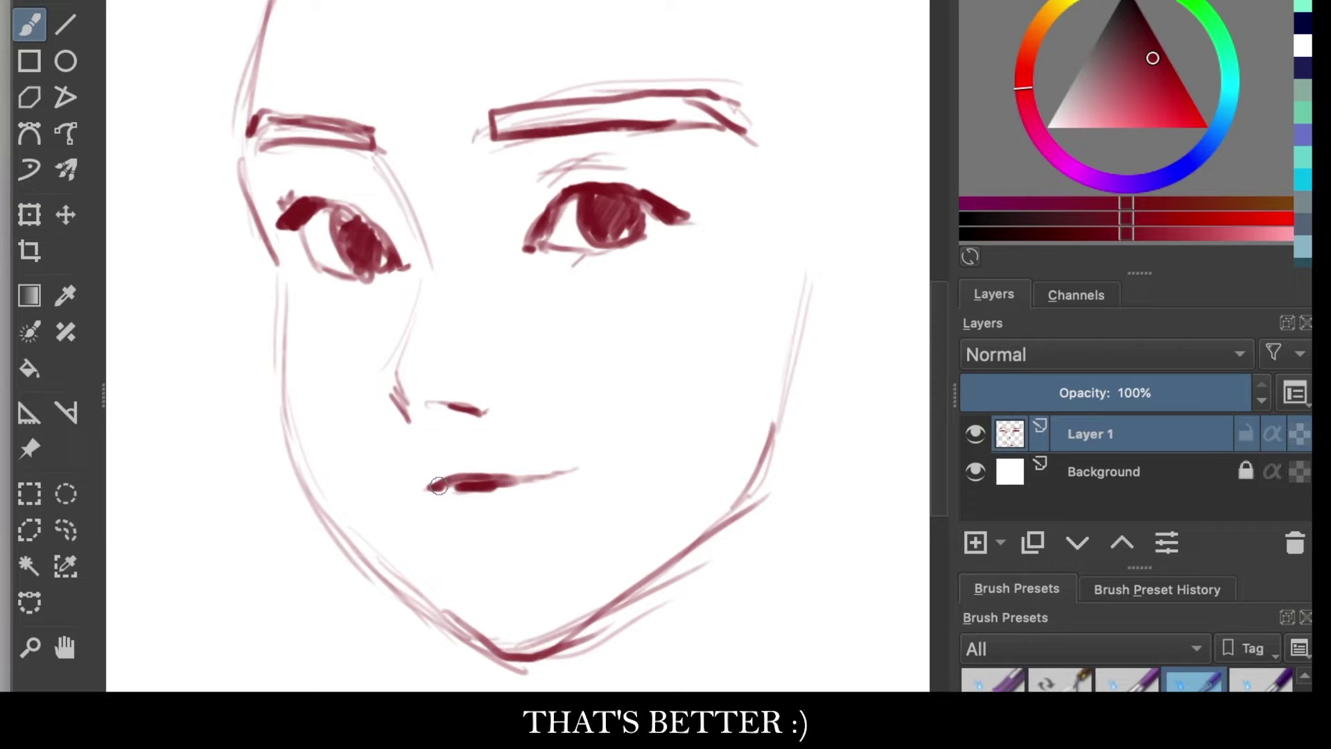
Step: Thicken the right eyebrow and trace a darker outline around the jaw and chin
{"action": "left_click_drag", "start_coordinate": [496, 136], "coordinate": [714, 115]}
{"action": "left_click_drag", "start_coordinate": [247, 110], "coordinate": [406, 588]}
{"action": "mouse_move", "coordinate": [326, 501]}
{"action": "left_mouse_down"}
{"action": "mouse_move", "coordinate": [540, 645]}
{"action": "mouse_move", "coordinate": [708, 524]}
{"action": "left_mouse_up"}
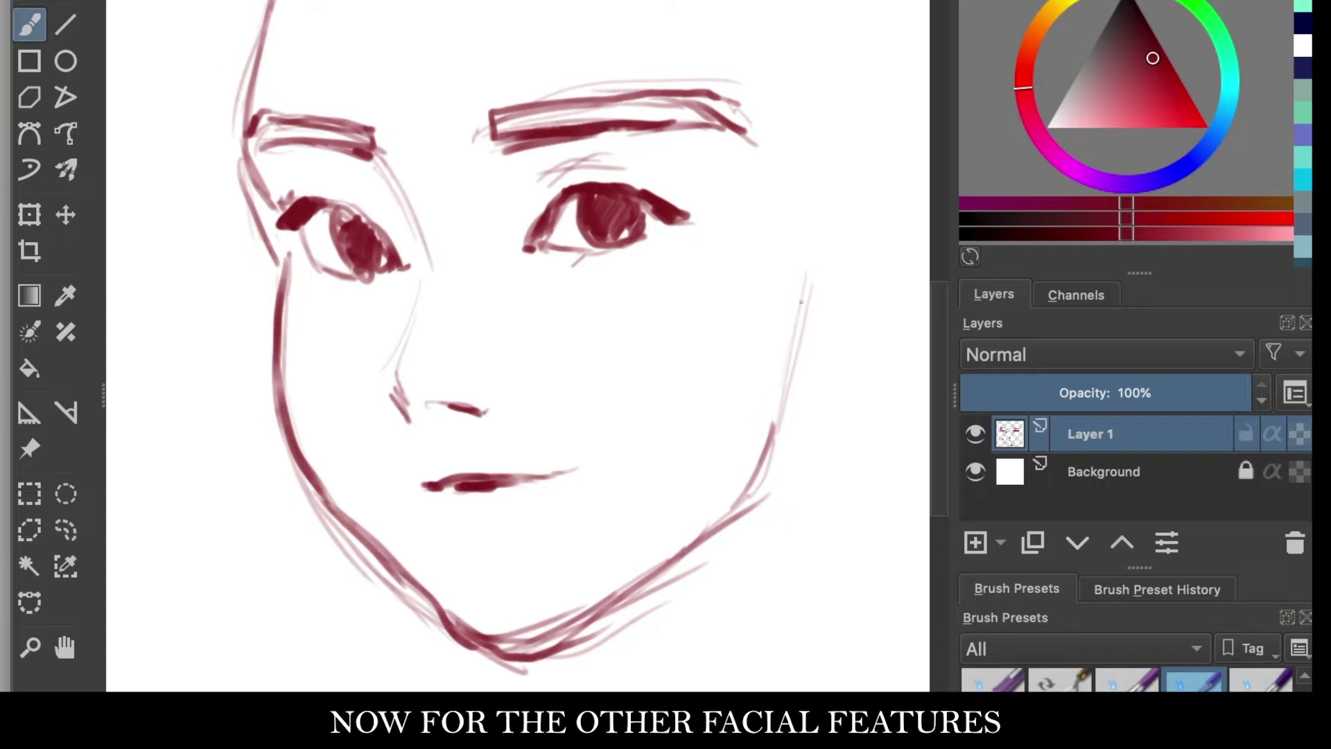
Step: Reselect and transform both eyes, then the right eye on its own
{"action": "left_click", "coordinate": [66, 530]}
{"action": "mouse_move", "coordinate": [686, 267]}
{"action": "left_mouse_down"}
{"action": "mouse_move", "coordinate": [384, 277]}
{"action": "mouse_move", "coordinate": [769, 263]}
{"action": "left_mouse_up"}
{"action": "key", "text": "ctrl+t"}
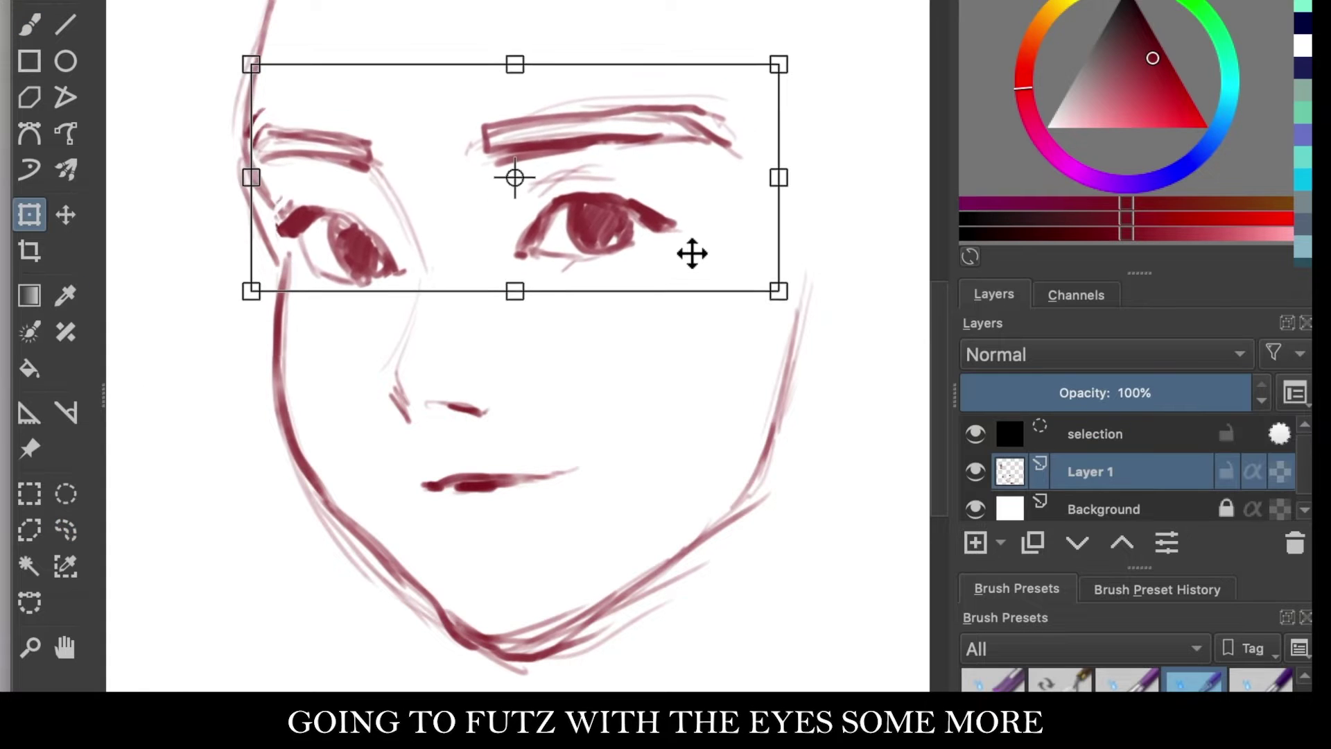
{"action": "left_click", "coordinate": [66, 530]}
{"action": "left_click_drag", "start_coordinate": [548, 167], "coordinate": [523, 169]}
{"action": "key", "text": "ctrl+t"}
{"action": "key", "text": "Return"}
{"action": "key", "text": "b"}
Step: Move the eyes and brows down together
{"action": "scroll", "coordinate": [701, 258], "scroll_direction": "down", "scroll_amount": 2}
{"action": "left_click", "coordinate": [66, 530]}
{"action": "mouse_move", "coordinate": [555, 310]}
{"action": "left_mouse_down"}
{"action": "mouse_move", "coordinate": [401, 139]}
{"action": "mouse_move", "coordinate": [535, 356]}
{"action": "left_mouse_up"}
{"action": "key", "text": "ctrl+t"}
{"action": "key", "text": "Return"}
{"action": "left_click", "coordinate": [66, 530]}
Step: Try adjusting the right eye's placement, then undo it
{"action": "left_click_drag", "start_coordinate": [526, 187], "coordinate": [527, 229]}
{"action": "key", "text": "ctrl+t"}
{"action": "left_click_drag", "start_coordinate": [693, 174], "coordinate": [735, 199]}
{"action": "key", "text": "ctrl+z"}
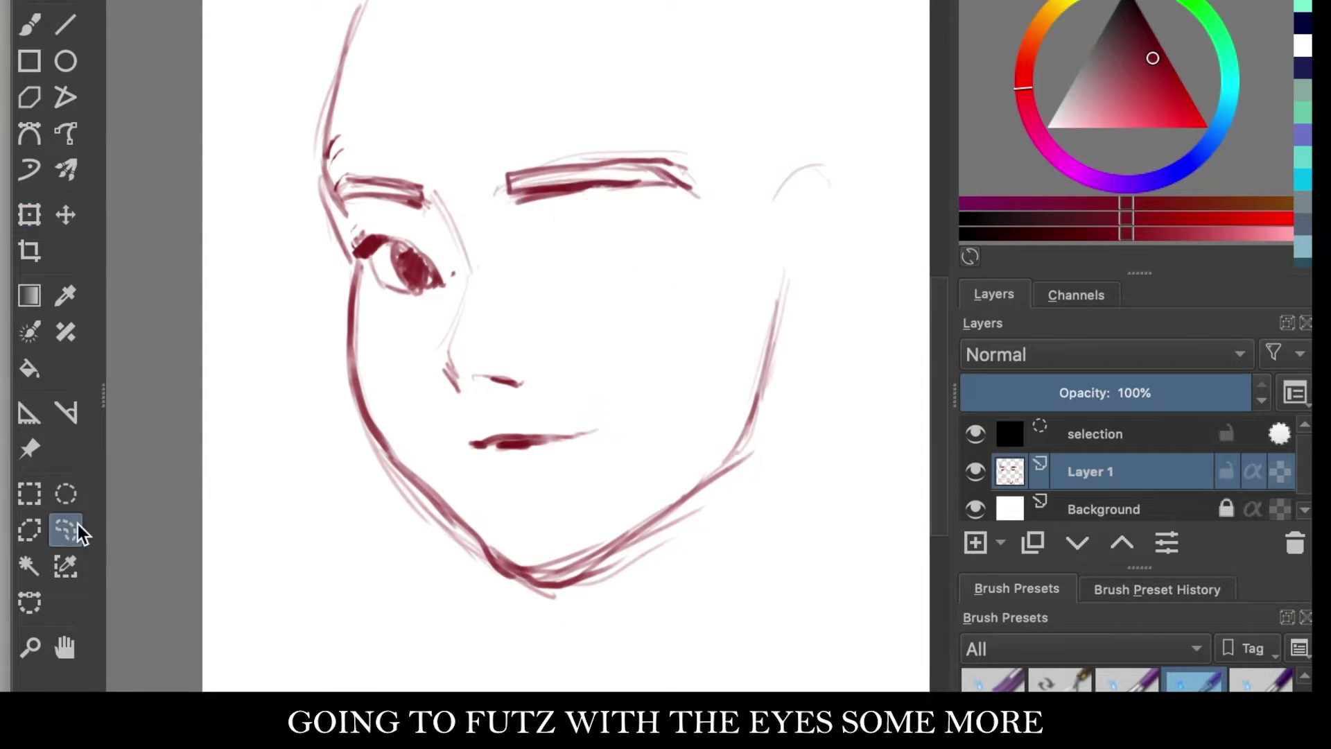
{"action": "key", "text": "Return"}
Step: Clear the selection and draw the top of the head outline
{"action": "key", "text": "ctrl+shift+a"}
{"action": "key", "text": "b"}
{"action": "left_click_drag", "start_coordinate": [326, 132], "coordinate": [291, 229]}
Step: Firm up the head outline over the forehead, both face sides and the right jaw
{"action": "left_click_drag", "start_coordinate": [361, 76], "coordinate": [492, 14]}
{"action": "left_click_drag", "start_coordinate": [645, 80], "coordinate": [710, 259]}
{"action": "left_click_drag", "start_coordinate": [494, 11], "coordinate": [461, 47]}
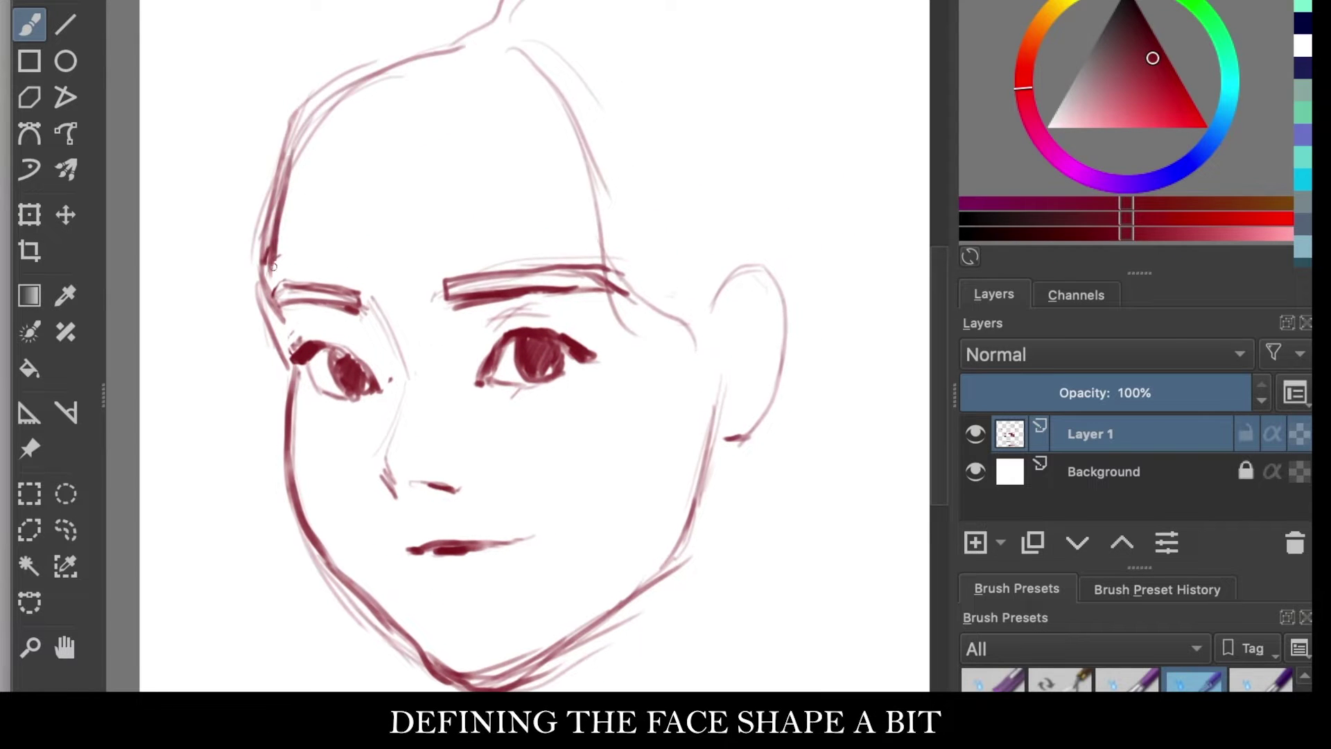
{"action": "left_click_drag", "start_coordinate": [278, 227], "coordinate": [366, 586]}
{"action": "left_click_drag", "start_coordinate": [487, 666], "coordinate": [683, 551]}
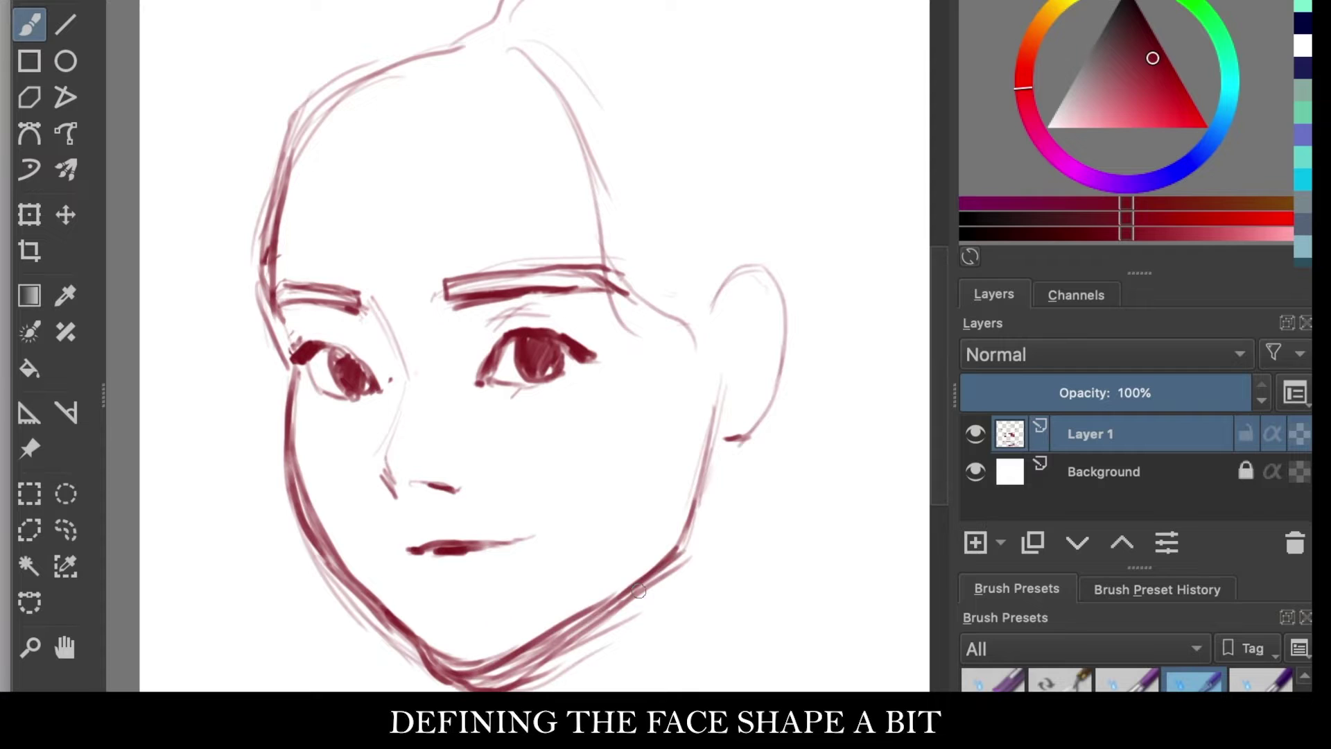
{"action": "left_click_drag", "start_coordinate": [635, 596], "coordinate": [697, 440]}
Step: Sketch bob hair strokes down the left and right sides past the jaw
{"action": "scroll", "coordinate": [662, 558], "scroll_direction": "down", "scroll_amount": 2}
{"action": "mouse_move", "coordinate": [326, 121]}
{"action": "left_mouse_down"}
{"action": "mouse_move", "coordinate": [372, 41]}
{"action": "mouse_move", "coordinate": [236, 389]}
{"action": "mouse_move", "coordinate": [318, 600]}
{"action": "left_mouse_up"}
{"action": "left_click_drag", "start_coordinate": [250, 182], "coordinate": [278, 385]}
{"action": "left_click_drag", "start_coordinate": [291, 256], "coordinate": [320, 614]}
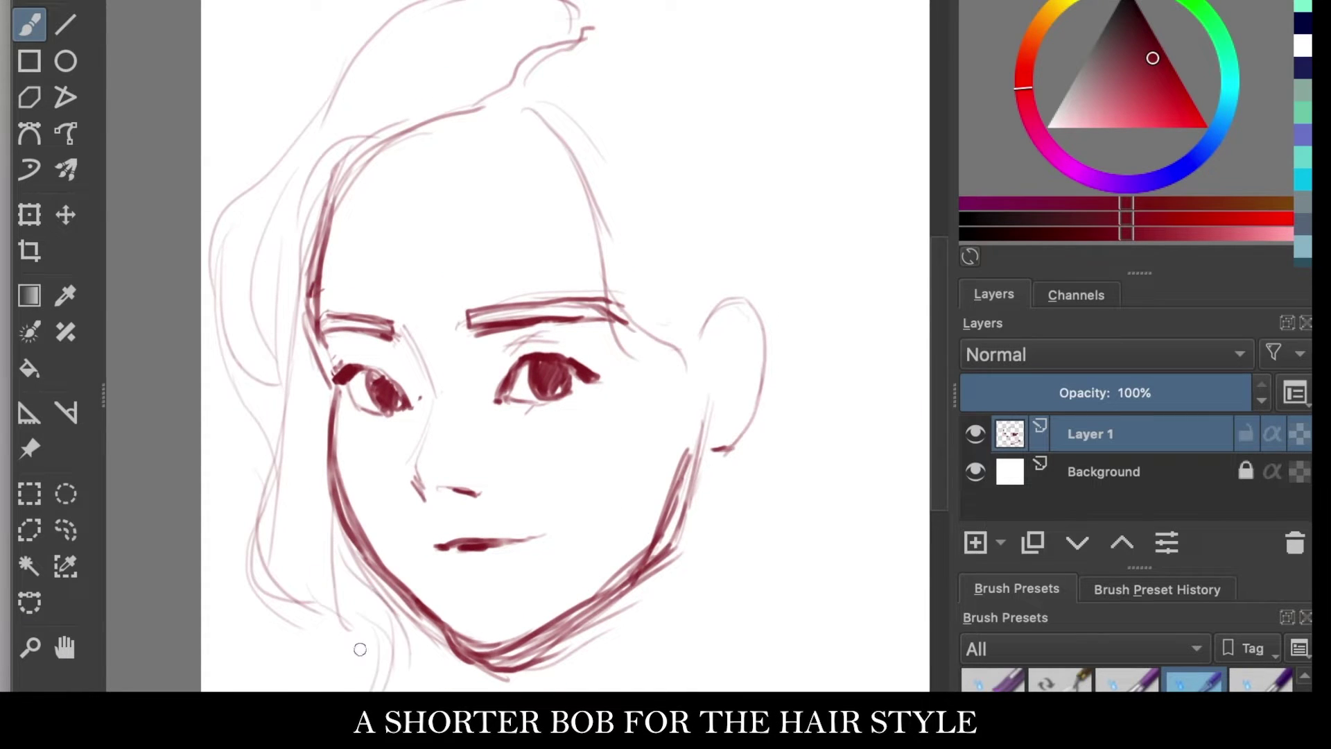
{"action": "left_click_drag", "start_coordinate": [746, 291], "coordinate": [874, 569]}
{"action": "left_click_drag", "start_coordinate": [825, 260], "coordinate": [909, 589]}
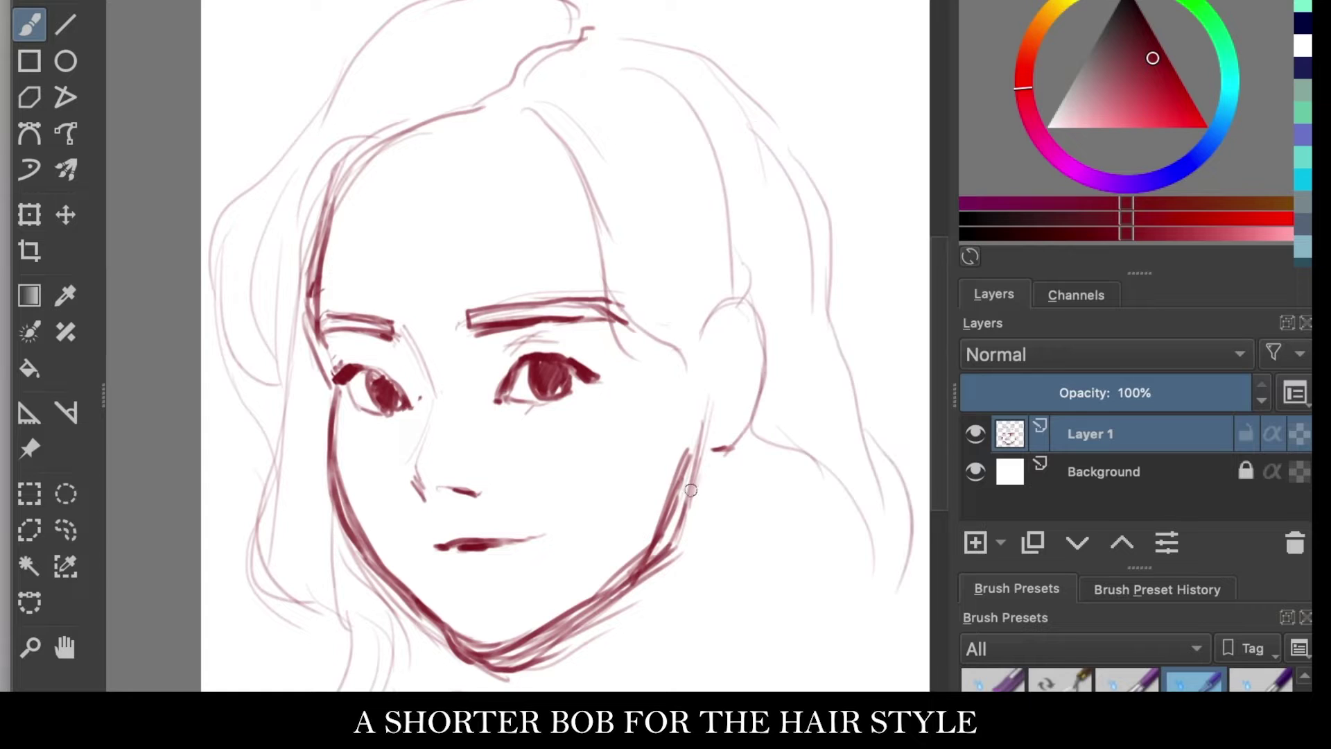
Step: Add hair strokes across the top of the head, checking with a mirrored view
{"action": "left_click_drag", "start_coordinate": [746, 574], "coordinate": [769, 641]}
{"action": "left_click_drag", "start_coordinate": [489, 114], "coordinate": [326, 226]}
{"action": "left_click_drag", "start_coordinate": [235, 194], "coordinate": [555, 11]}
{"action": "left_click_drag", "start_coordinate": [583, 48], "coordinate": [770, 159]}
{"action": "key", "text": "m"}
{"action": "mouse_move", "coordinate": [410, 66]}
{"action": "left_mouse_down"}
{"action": "mouse_move", "coordinate": [475, 49]}
{"action": "mouse_move", "coordinate": [285, 284]}
{"action": "left_mouse_up"}
Step: Draw a dark bang across the forehead and detail the ear
{"action": "left_click_drag", "start_coordinate": [555, 137], "coordinate": [409, 343]}
{"action": "left_click_drag", "start_coordinate": [389, 346], "coordinate": [361, 318]}
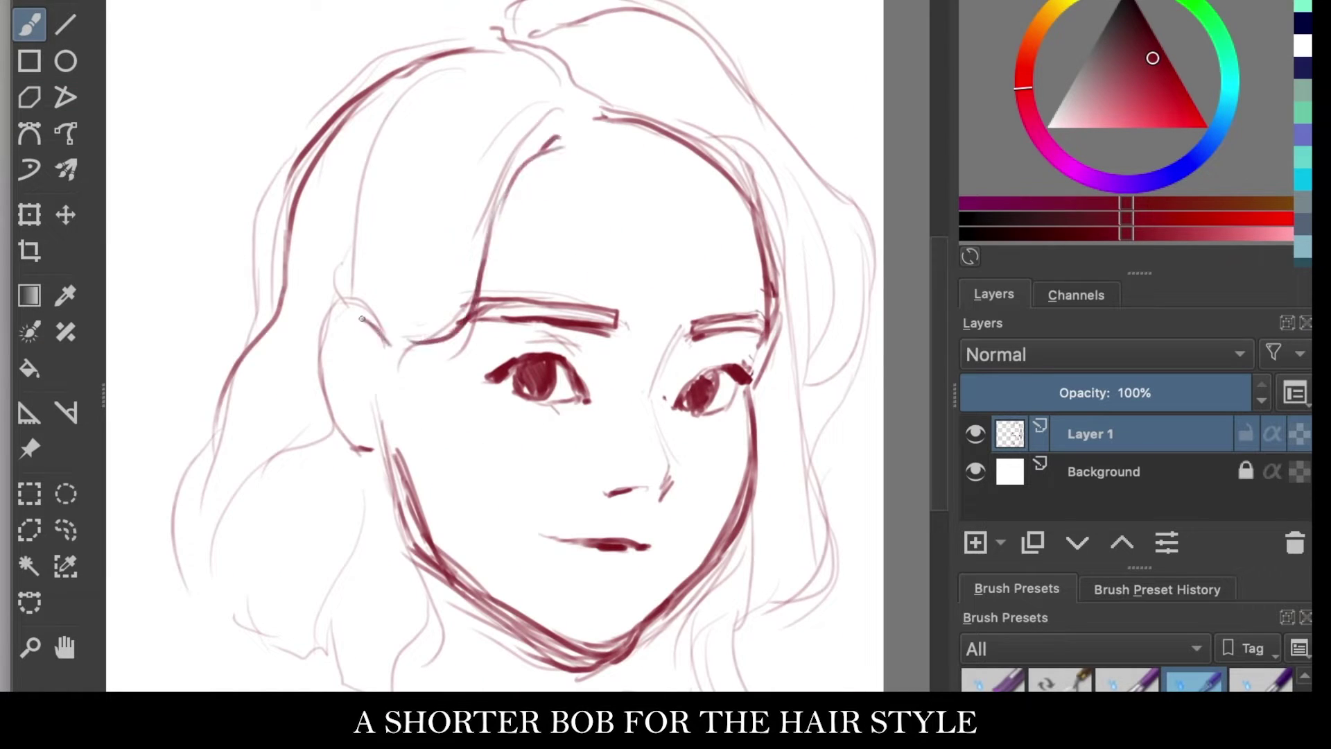
{"action": "left_click_drag", "start_coordinate": [371, 385], "coordinate": [355, 402]}
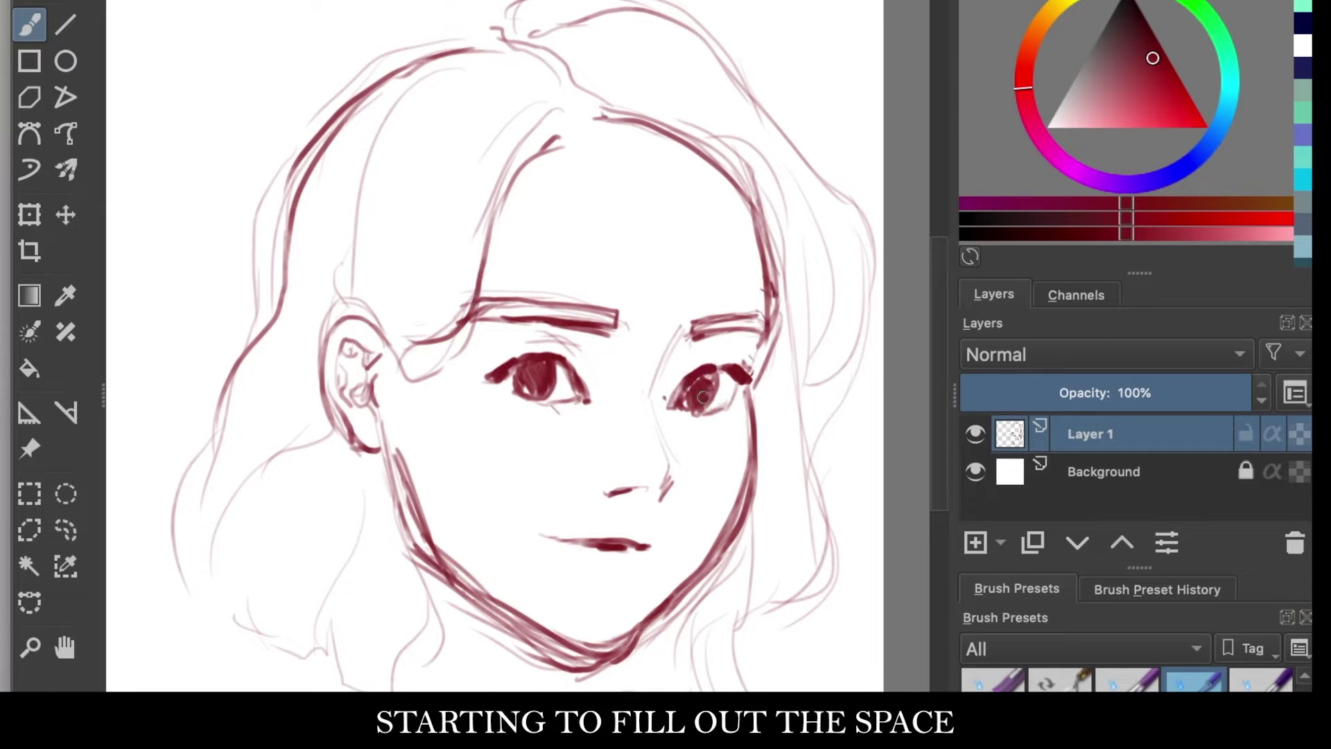
Step: Lasso the left eyebrow and lower it slightly
{"action": "left_click", "coordinate": [66, 531]}
{"action": "left_click_drag", "start_coordinate": [468, 295], "coordinate": [471, 305]}
{"action": "key", "text": "ctrl+t"}
{"action": "left_click_drag", "start_coordinate": [665, 264], "coordinate": [669, 270]}
{"action": "left_click", "coordinate": [66, 530]}
{"action": "key", "text": "ctrl+shift+a"}
{"action": "left_click", "coordinate": [29, 215]}
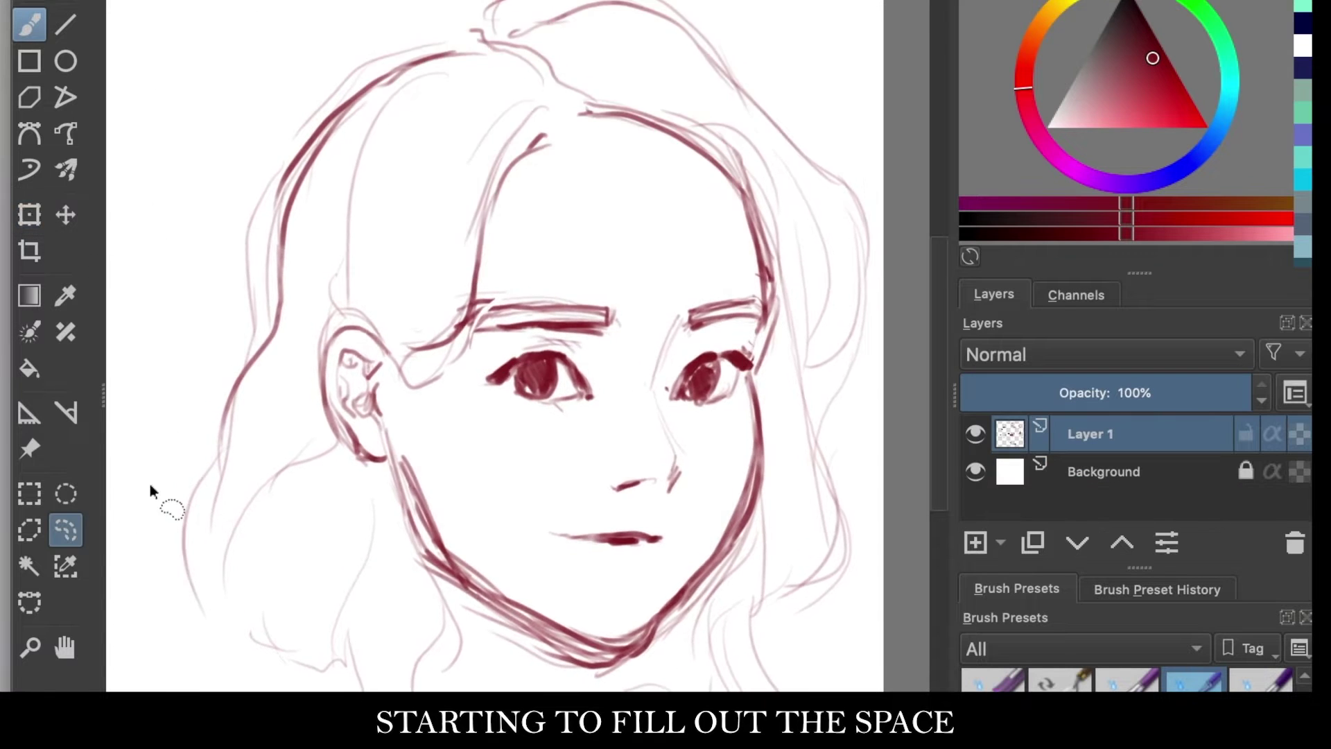
Step: Flip the view back and draw the neck and shoulder line
{"action": "key", "text": "m"}
{"action": "scroll", "coordinate": [604, 485], "scroll_direction": "down", "scroll_amount": 2}
{"action": "key", "text": "b"}
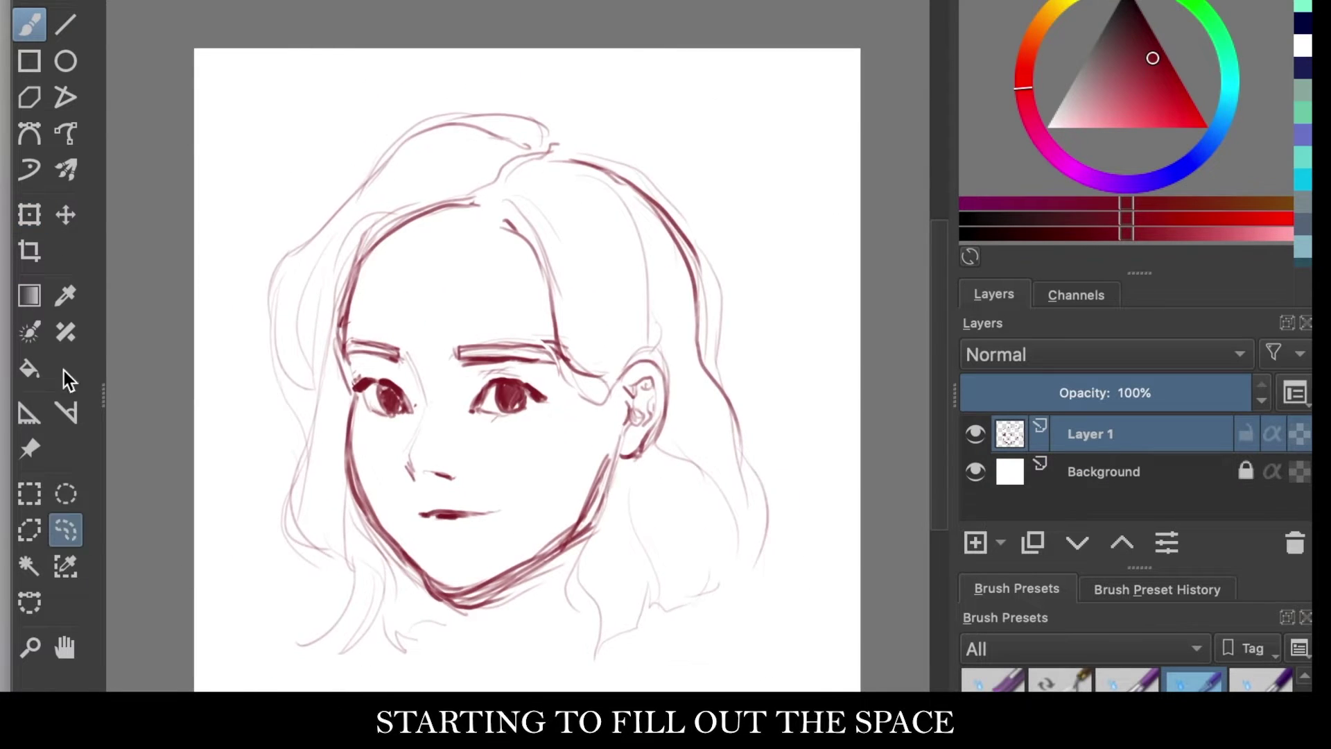
{"action": "scroll", "coordinate": [524, 618], "scroll_direction": "up", "scroll_amount": 3}
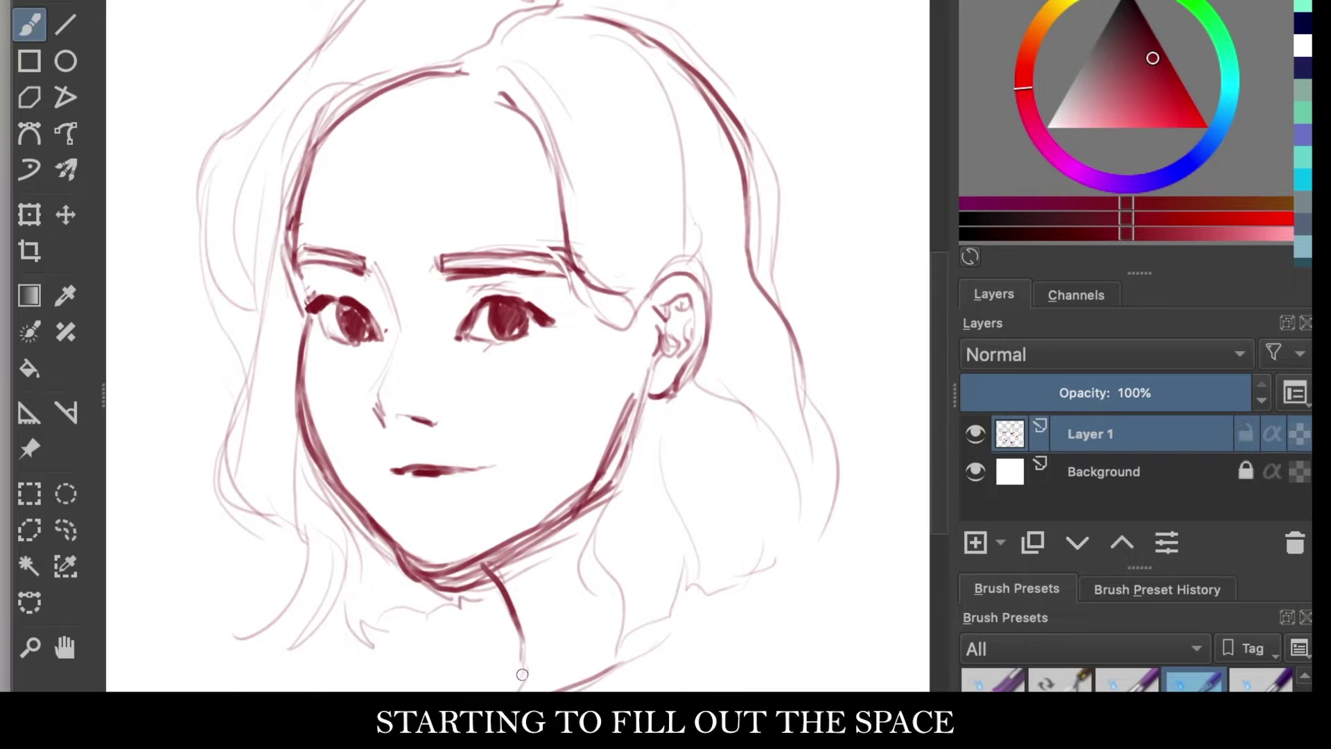
{"action": "scroll", "coordinate": [520, 653], "scroll_direction": "down", "scroll_amount": 1}
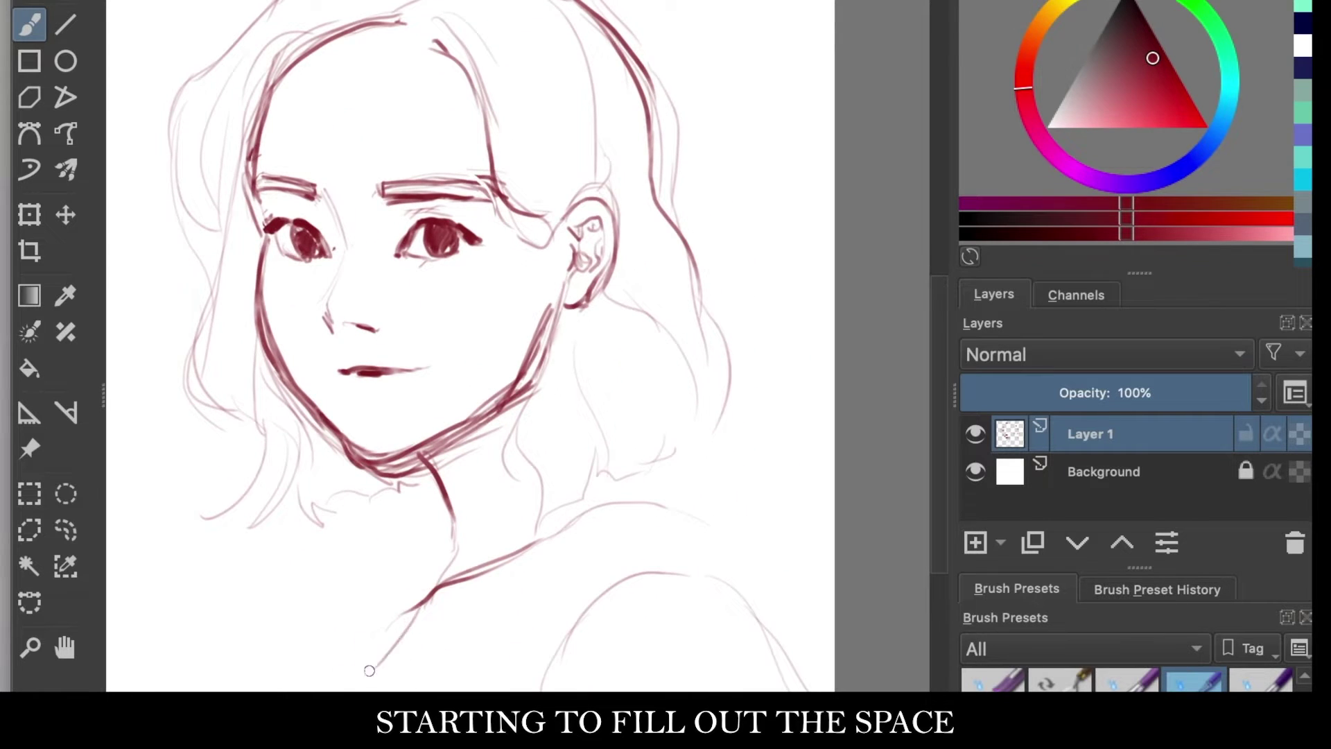
{"action": "left_click_drag", "start_coordinate": [544, 666], "coordinate": [693, 559]}
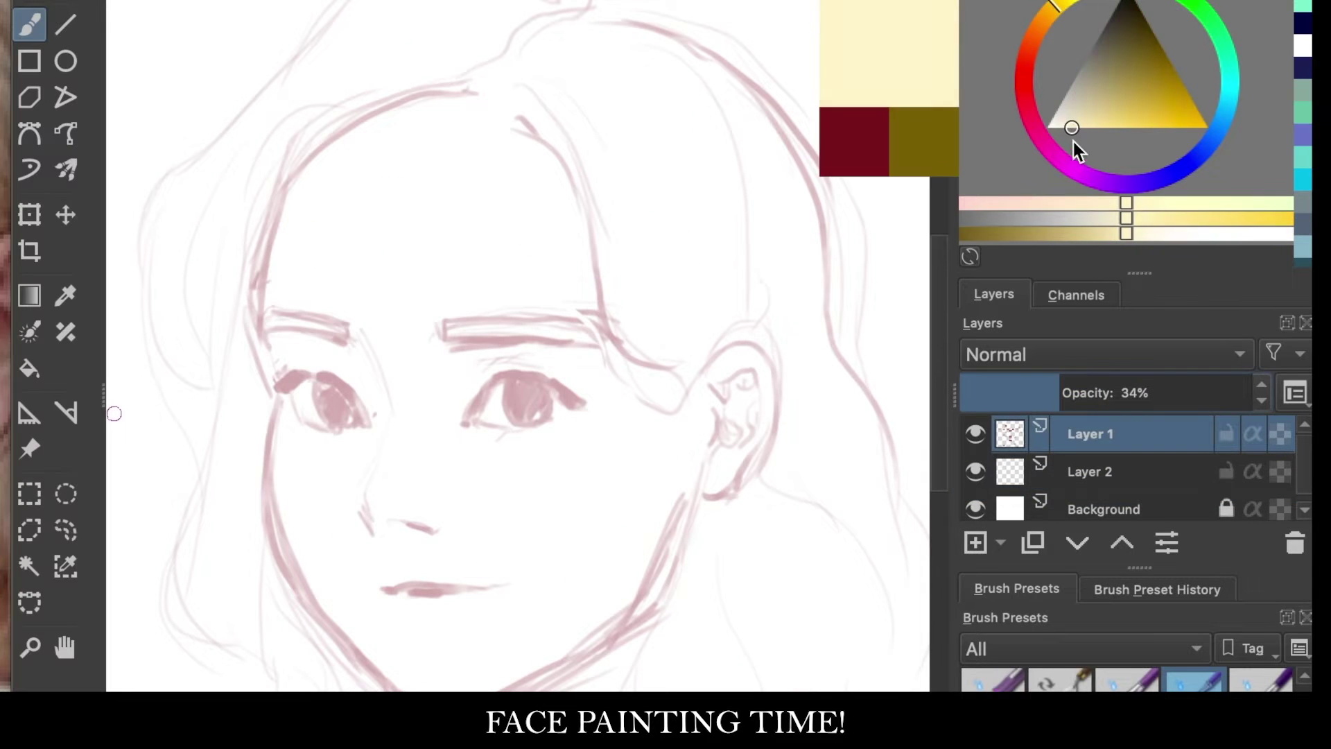
Step: Paint a cream skin base over the face and shade the forehead edges
{"action": "mouse_move", "coordinate": [416, 155]}
{"action": "left_mouse_down"}
{"action": "mouse_move", "coordinate": [565, 482]}
{"action": "mouse_move", "coordinate": [512, 670]}
{"action": "mouse_move", "coordinate": [589, 666]}
{"action": "left_mouse_up"}
{"action": "scroll", "coordinate": [544, 625], "scroll_direction": "down", "scroll_amount": 3}
{"action": "scroll", "coordinate": [555, 513], "scroll_direction": "up", "scroll_amount": 3}
{"action": "left_click", "coordinate": [1101, 110]}
{"action": "left_click", "coordinate": [1033, 60]}
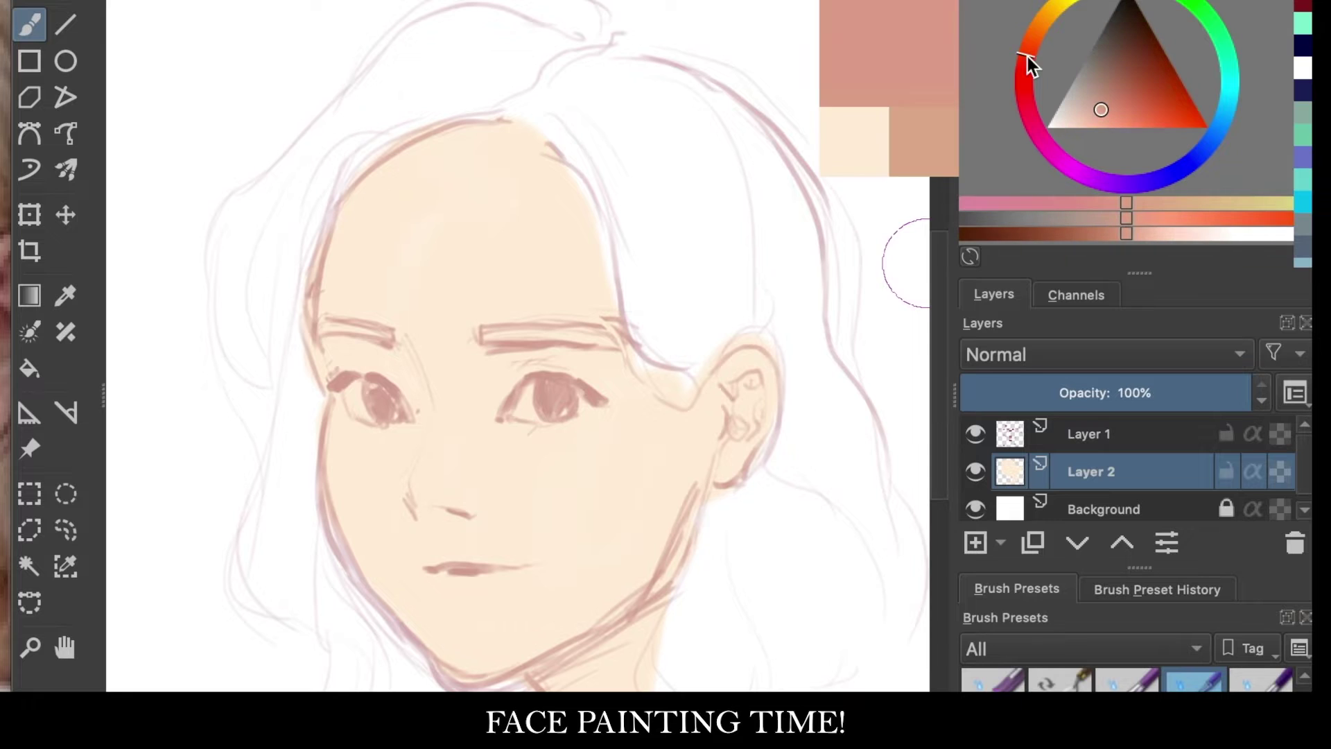
{"action": "left_click_drag", "start_coordinate": [548, 145], "coordinate": [597, 222]}
{"action": "left_click_drag", "start_coordinate": [374, 156], "coordinate": [312, 257]}
Step: Add pink along the forehead, right eye socket, nose side and cheeks
{"action": "left_click", "coordinate": [1023, 75]}
{"action": "left_click", "coordinate": [1094, 124]}
{"action": "left_click_drag", "start_coordinate": [403, 138], "coordinate": [305, 298]}
{"action": "left_click_drag", "start_coordinate": [562, 190], "coordinate": [610, 298]}
{"action": "mouse_move", "coordinate": [478, 374]}
{"action": "left_mouse_down"}
{"action": "mouse_move", "coordinate": [603, 392]}
{"action": "mouse_move", "coordinate": [470, 416]}
{"action": "mouse_move", "coordinate": [482, 491]}
{"action": "left_mouse_up"}
{"action": "mouse_move", "coordinate": [514, 442]}
{"action": "left_mouse_down"}
{"action": "mouse_move", "coordinate": [585, 446]}
{"action": "mouse_move", "coordinate": [618, 520]}
{"action": "mouse_move", "coordinate": [445, 638]}
{"action": "mouse_move", "coordinate": [339, 434]}
{"action": "mouse_move", "coordinate": [416, 360]}
{"action": "mouse_move", "coordinate": [351, 550]}
{"action": "mouse_move", "coordinate": [430, 485]}
{"action": "left_mouse_up"}
Step: Darken the left cheek, under both eyes and the right jaw and neck in deeper red
{"action": "left_click", "coordinate": [1111, 84]}
{"action": "mouse_move", "coordinate": [392, 409]}
{"action": "left_mouse_down"}
{"action": "mouse_move", "coordinate": [414, 397]}
{"action": "mouse_move", "coordinate": [347, 374]}
{"action": "mouse_move", "coordinate": [378, 367]}
{"action": "mouse_move", "coordinate": [416, 416]}
{"action": "mouse_move", "coordinate": [329, 424]}
{"action": "left_mouse_up"}
{"action": "left_click", "coordinate": [416, 411], "text": "ctrl"}
{"action": "left_click_drag", "start_coordinate": [322, 291], "coordinate": [409, 142]}
{"action": "left_click_drag", "start_coordinate": [406, 398], "coordinate": [423, 418]}
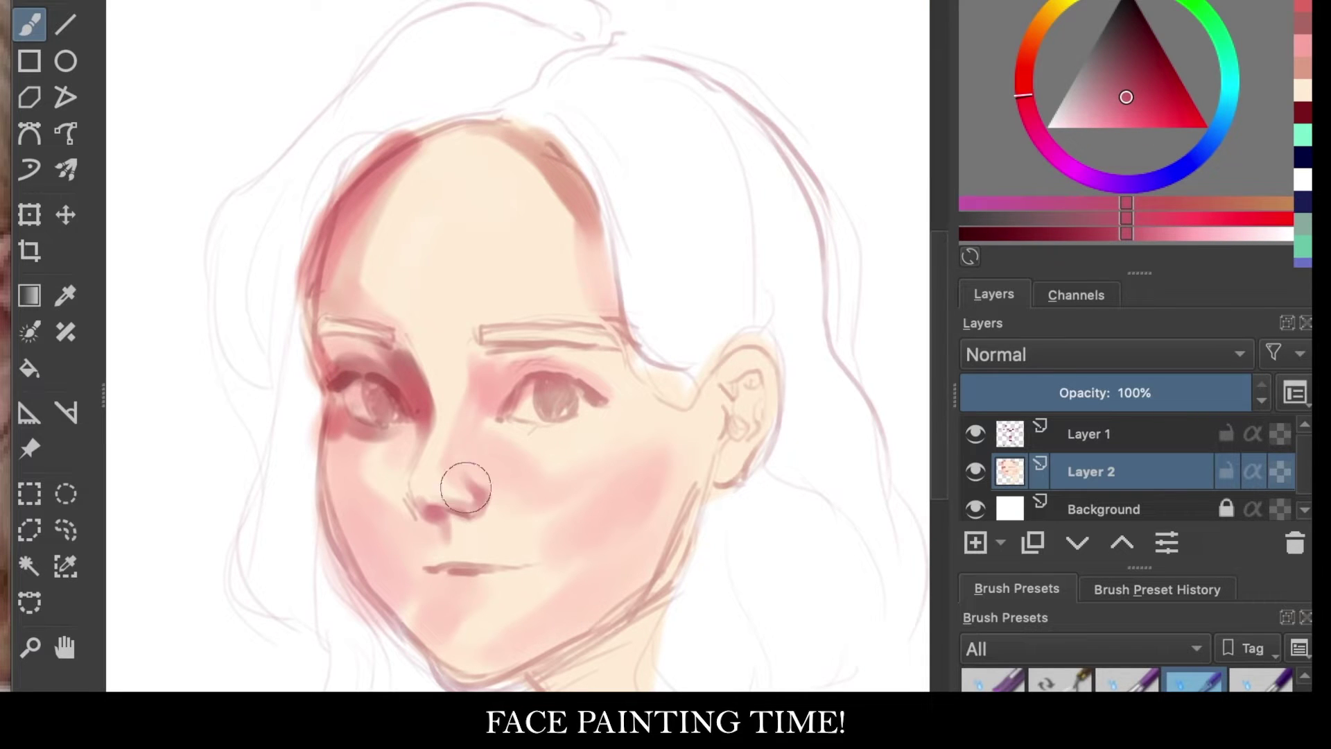
{"action": "mouse_move", "coordinate": [485, 423]}
{"action": "left_mouse_down"}
{"action": "mouse_move", "coordinate": [530, 388]}
{"action": "mouse_move", "coordinate": [603, 392]}
{"action": "left_mouse_up"}
{"action": "left_click_drag", "start_coordinate": [694, 541], "coordinate": [555, 659]}
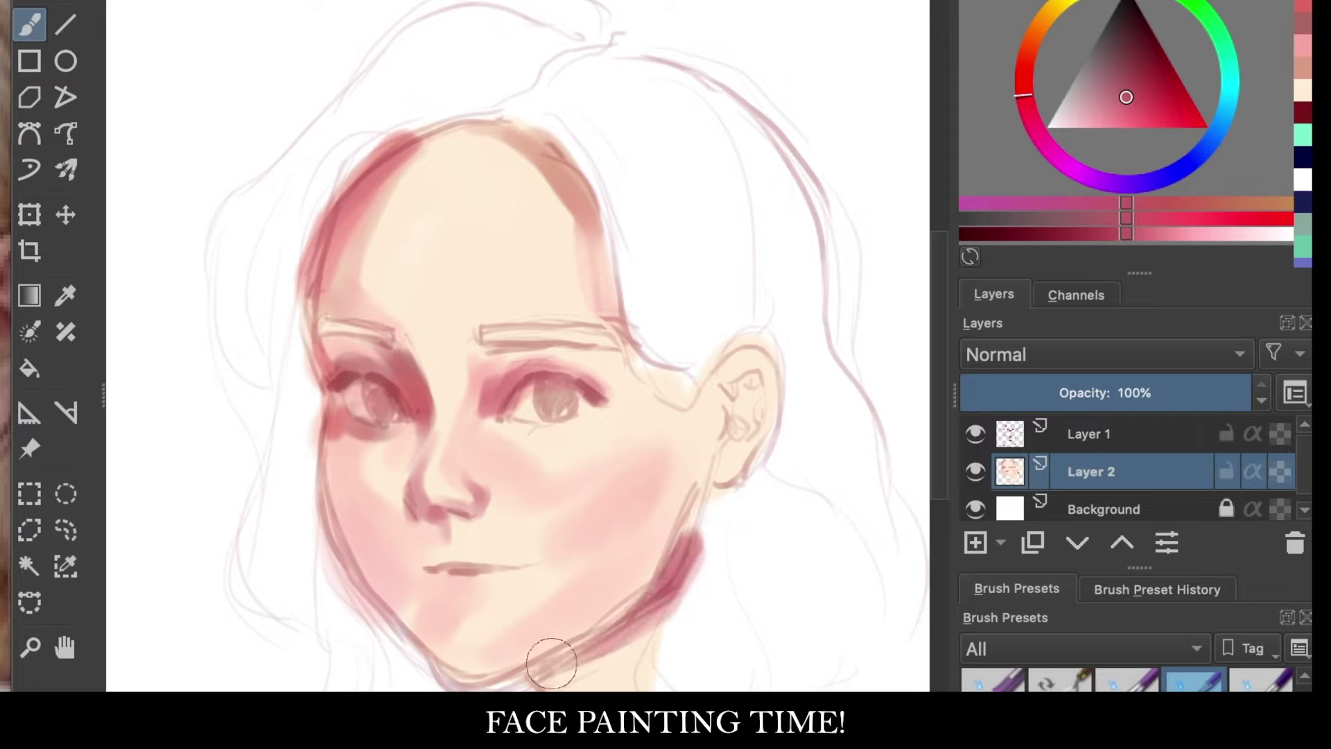
Step: Deepen the neck shadow with a new shading colour, then choose a lighter pink
{"action": "left_click", "coordinate": [1130, 109]}
{"action": "left_click_drag", "start_coordinate": [694, 548], "coordinate": [604, 652]}
{"action": "left_click_drag", "start_coordinate": [697, 520], "coordinate": [624, 666]}
{"action": "scroll", "coordinate": [624, 624], "scroll_direction": "down", "scroll_amount": 3}
{"action": "mouse_move", "coordinate": [516, 271]}
{"action": "left_mouse_down"}
{"action": "mouse_move", "coordinate": [500, 260]}
{"action": "mouse_move", "coordinate": [533, 308]}
{"action": "mouse_move", "coordinate": [597, 305]}
{"action": "mouse_move", "coordinate": [546, 317]}
{"action": "left_mouse_up"}
{"action": "left_click", "coordinate": [1097, 123]}
Step: Pink the upper eyelid and ear, then repaint and lighten the forehead with cream
{"action": "left_click_drag", "start_coordinate": [590, 264], "coordinate": [643, 216]}
{"action": "left_click_drag", "start_coordinate": [740, 296], "coordinate": [745, 267]}
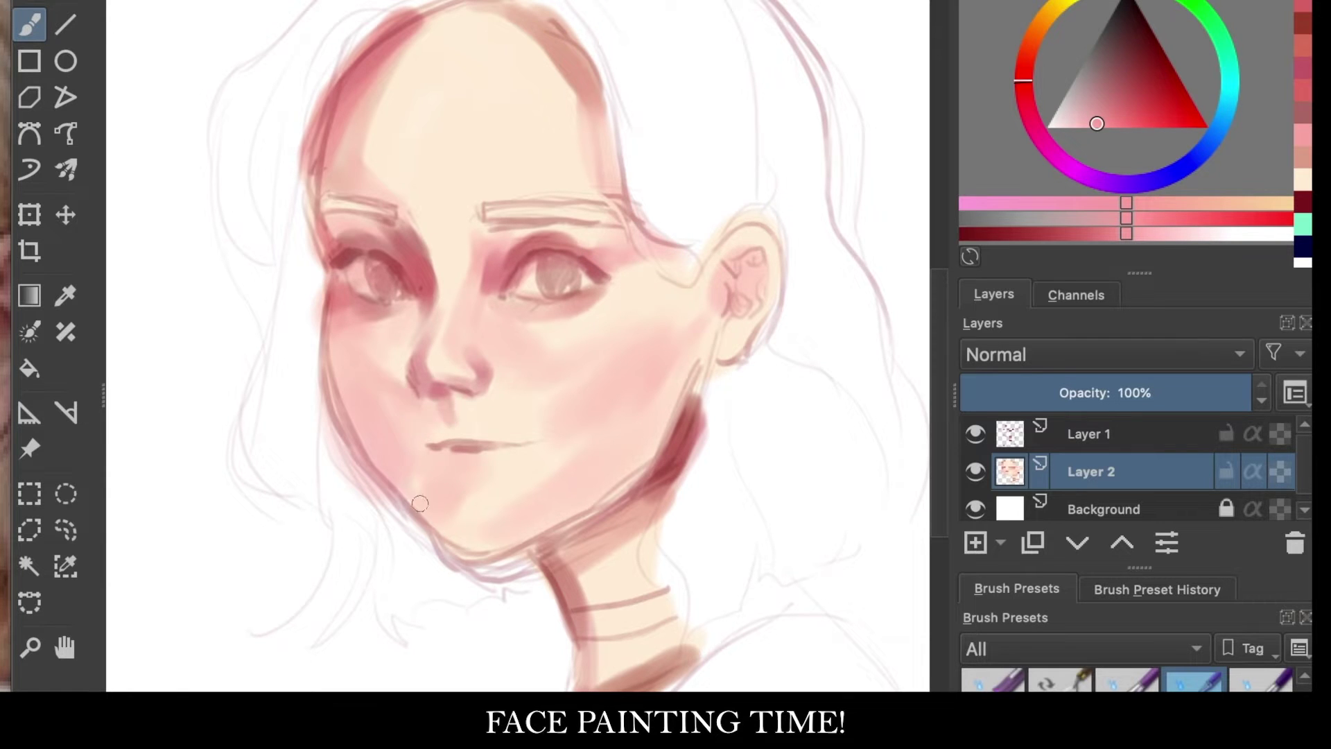
{"action": "mouse_move", "coordinate": [416, 42]}
{"action": "left_mouse_down"}
{"action": "mouse_move", "coordinate": [386, 60]}
{"action": "mouse_move", "coordinate": [357, 164]}
{"action": "left_mouse_up"}
{"action": "left_click_drag", "start_coordinate": [430, 84], "coordinate": [451, 208]}
{"action": "left_click", "coordinate": [395, 105], "text": "ctrl"}
{"action": "left_click_drag", "start_coordinate": [395, 105], "coordinate": [397, 98]}
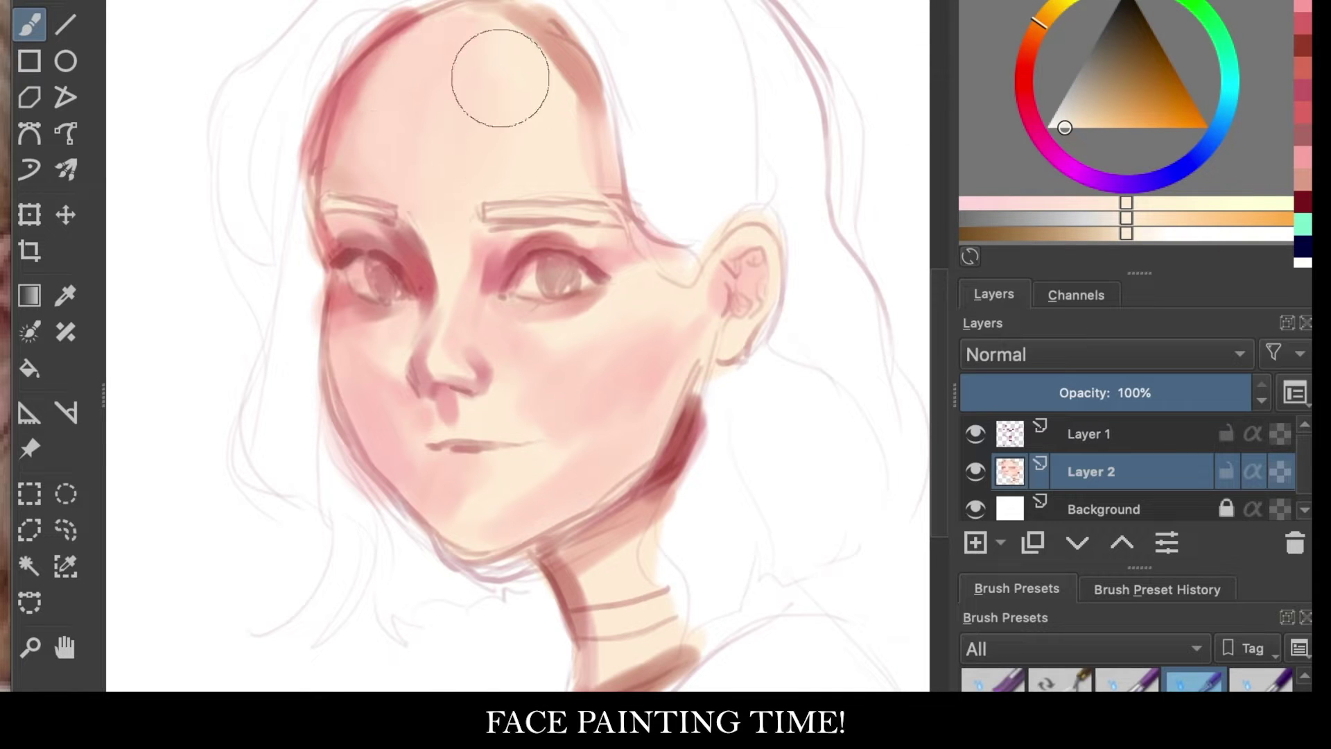
Step: Shade around the left eye and nose bridge with red-pink and deeper red
{"action": "left_click_drag", "start_coordinate": [1038, 22], "coordinate": [1026, 111]}
{"action": "left_click", "coordinate": [1112, 78]}
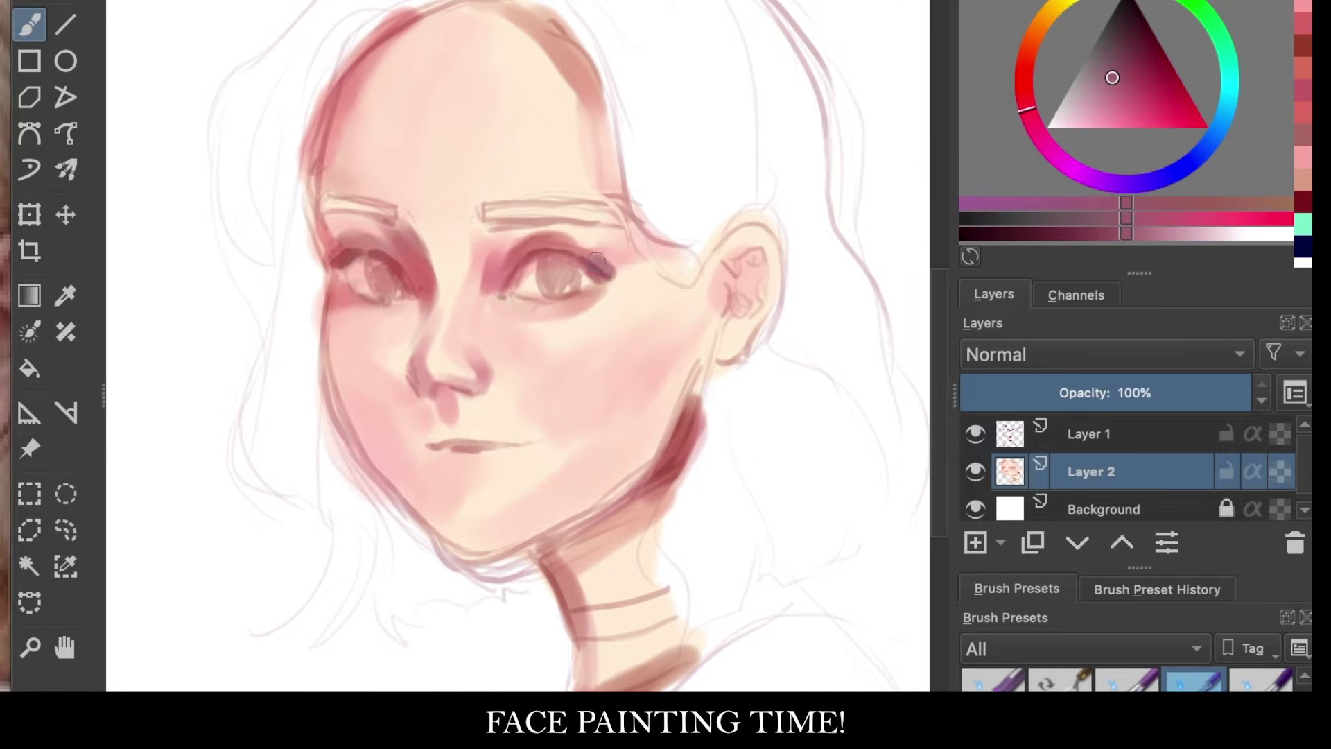
{"action": "left_click_drag", "start_coordinate": [419, 267], "coordinate": [427, 314]}
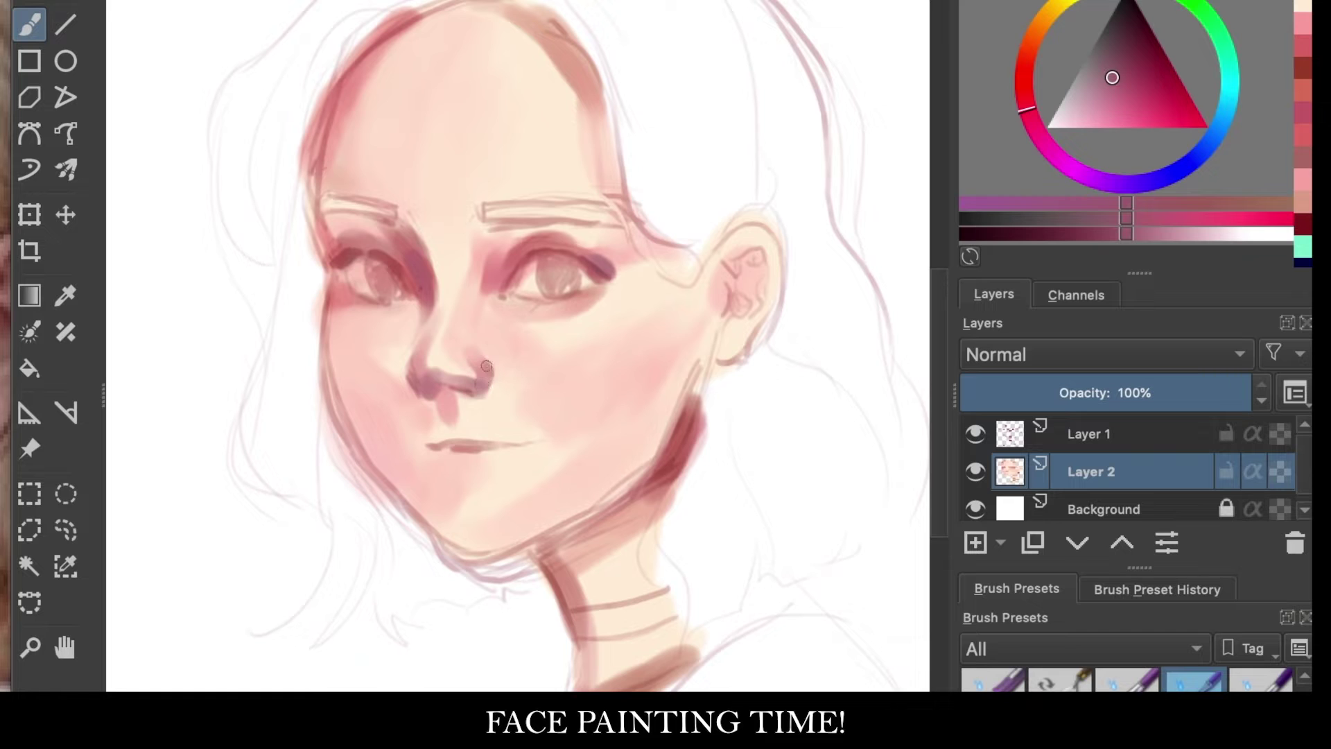
{"action": "left_click_drag", "start_coordinate": [1026, 109], "coordinate": [1023, 75]}
{"action": "left_click", "coordinate": [1124, 109]}
{"action": "mouse_move", "coordinate": [346, 326]}
{"action": "left_mouse_down"}
{"action": "mouse_move", "coordinate": [326, 277]}
{"action": "mouse_move", "coordinate": [374, 305]}
{"action": "left_mouse_up"}
{"action": "left_click_drag", "start_coordinate": [485, 292], "coordinate": [580, 305]}
{"action": "left_click_drag", "start_coordinate": [527, 250], "coordinate": [431, 222]}
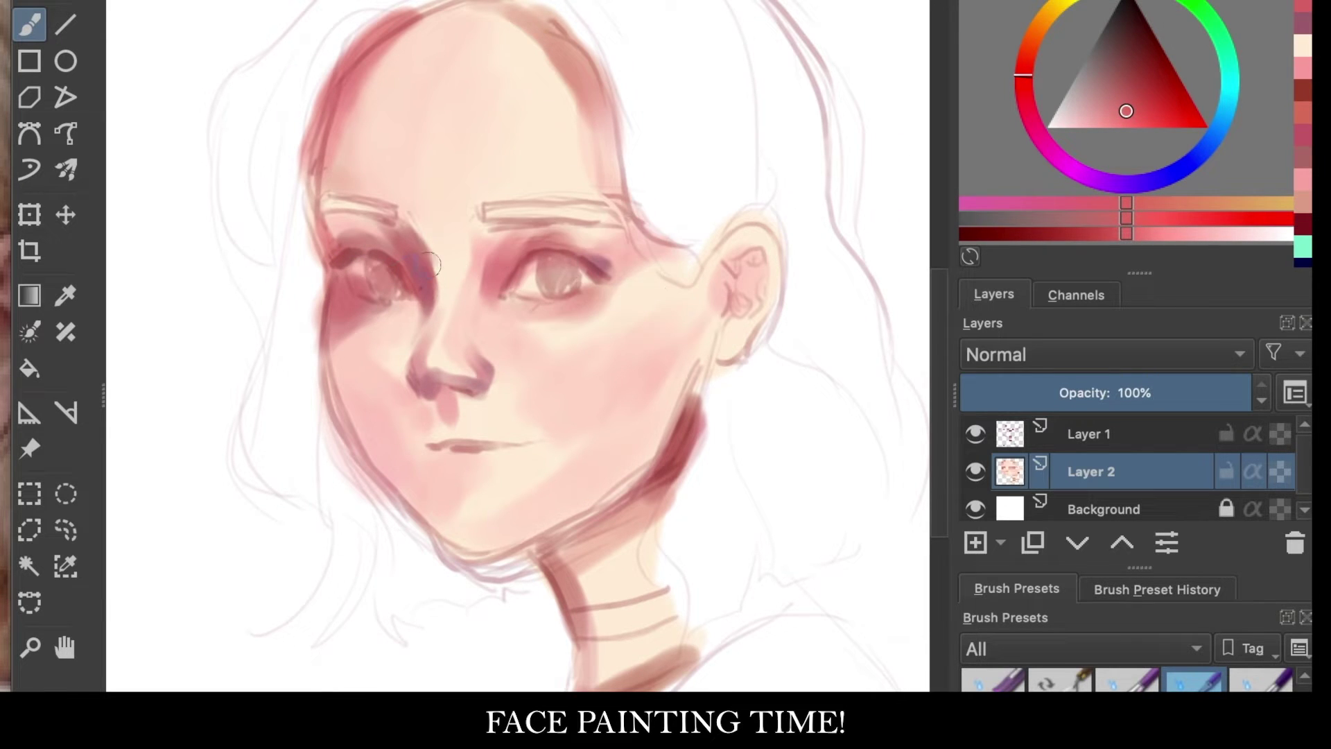
Step: Brush muted pink across the right cheek and beside the nose, and deepen the ear shading
{"action": "left_click", "coordinate": [423, 512], "text": "ctrl"}
{"action": "left_click_drag", "start_coordinate": [693, 291], "coordinate": [631, 388]}
{"action": "mouse_move", "coordinate": [358, 387]}
{"action": "left_mouse_down"}
{"action": "mouse_move", "coordinate": [393, 382]}
{"action": "mouse_move", "coordinate": [442, 340]}
{"action": "left_mouse_up"}
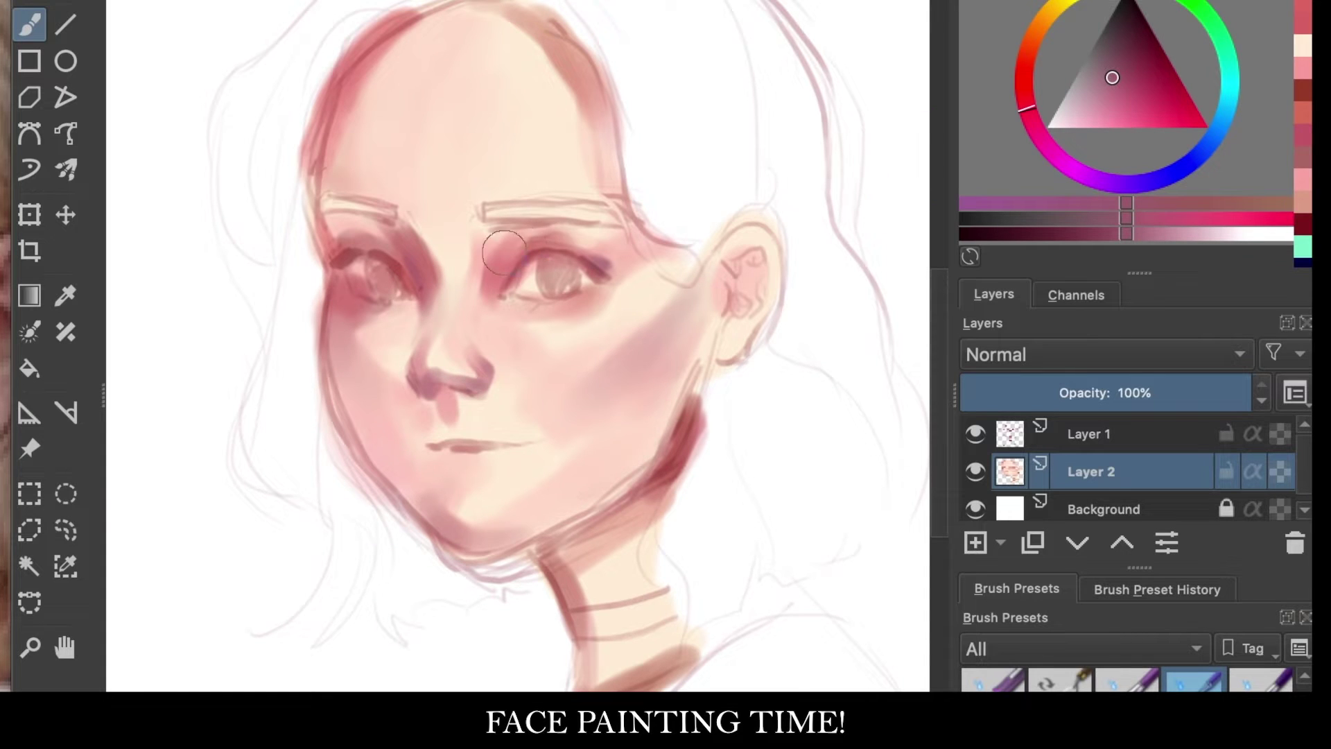
{"action": "left_click_drag", "start_coordinate": [721, 249], "coordinate": [752, 326]}
{"action": "left_click", "coordinate": [754, 253], "text": "ctrl"}
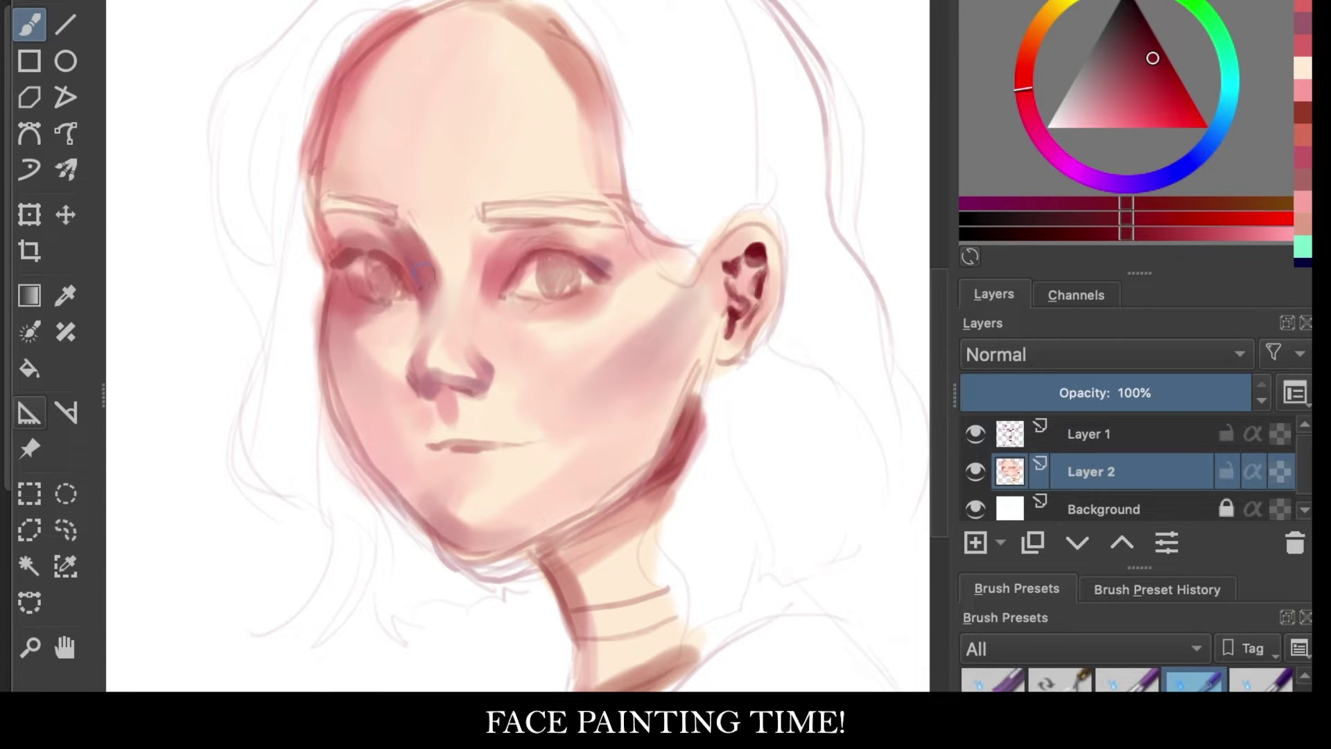
{"action": "left_click", "coordinate": [1116, 45]}
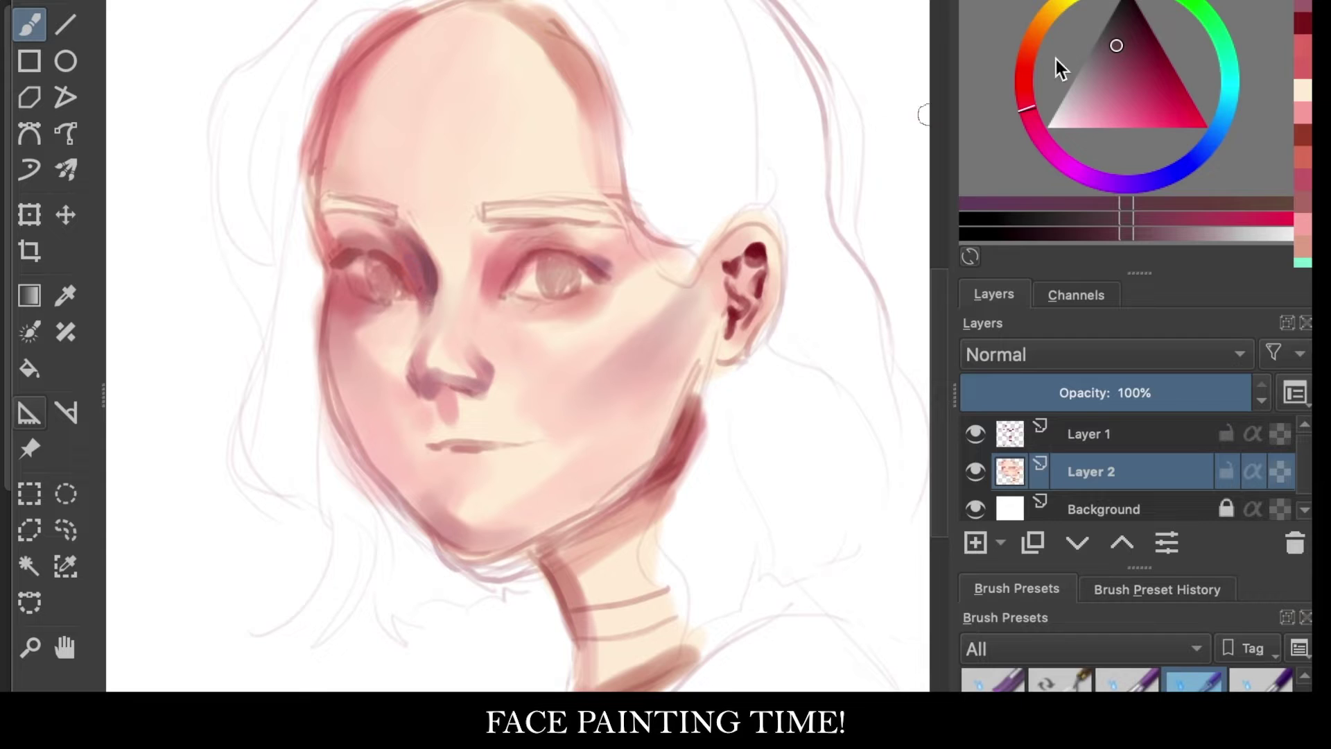
{"action": "left_click", "coordinate": [430, 392], "text": "ctrl"}
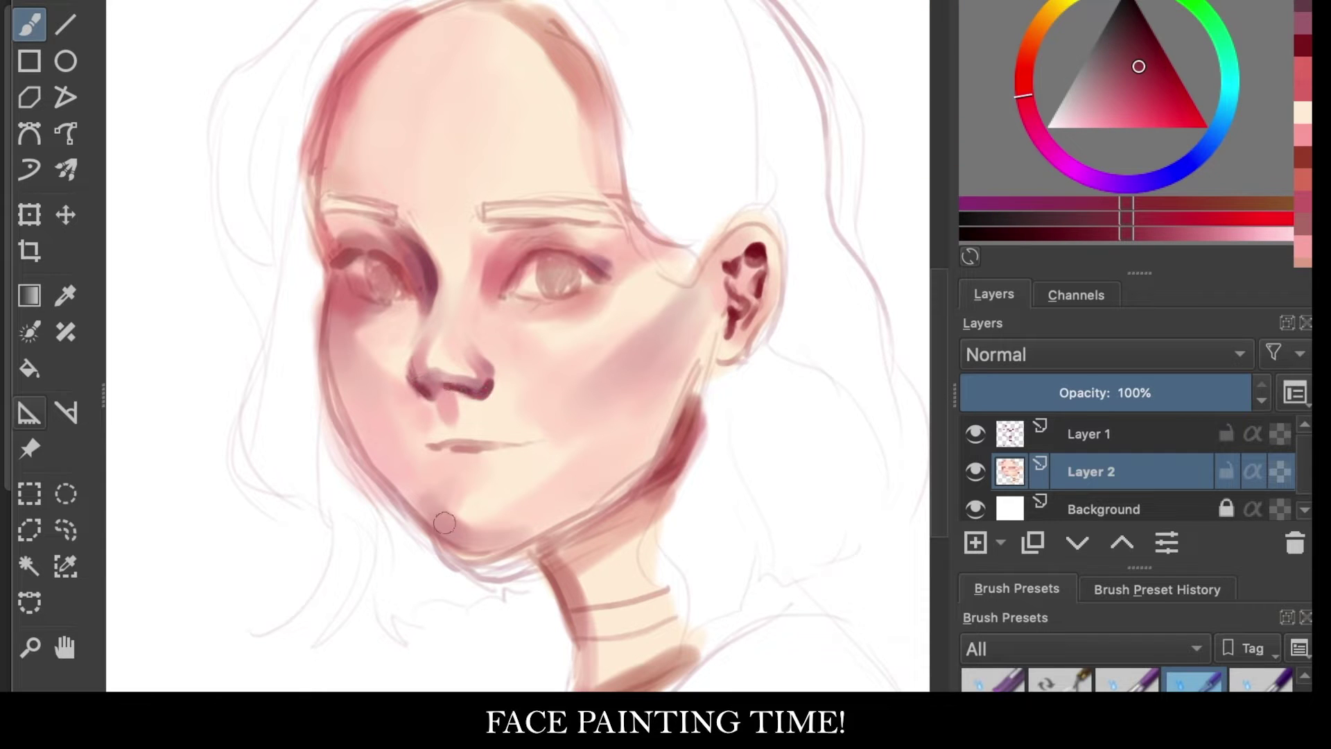
Step: Paint mauve lips with a darker centre line on new Layer 3
{"action": "left_click", "coordinate": [976, 542]}
{"action": "left_click", "coordinate": [1108, 108]}
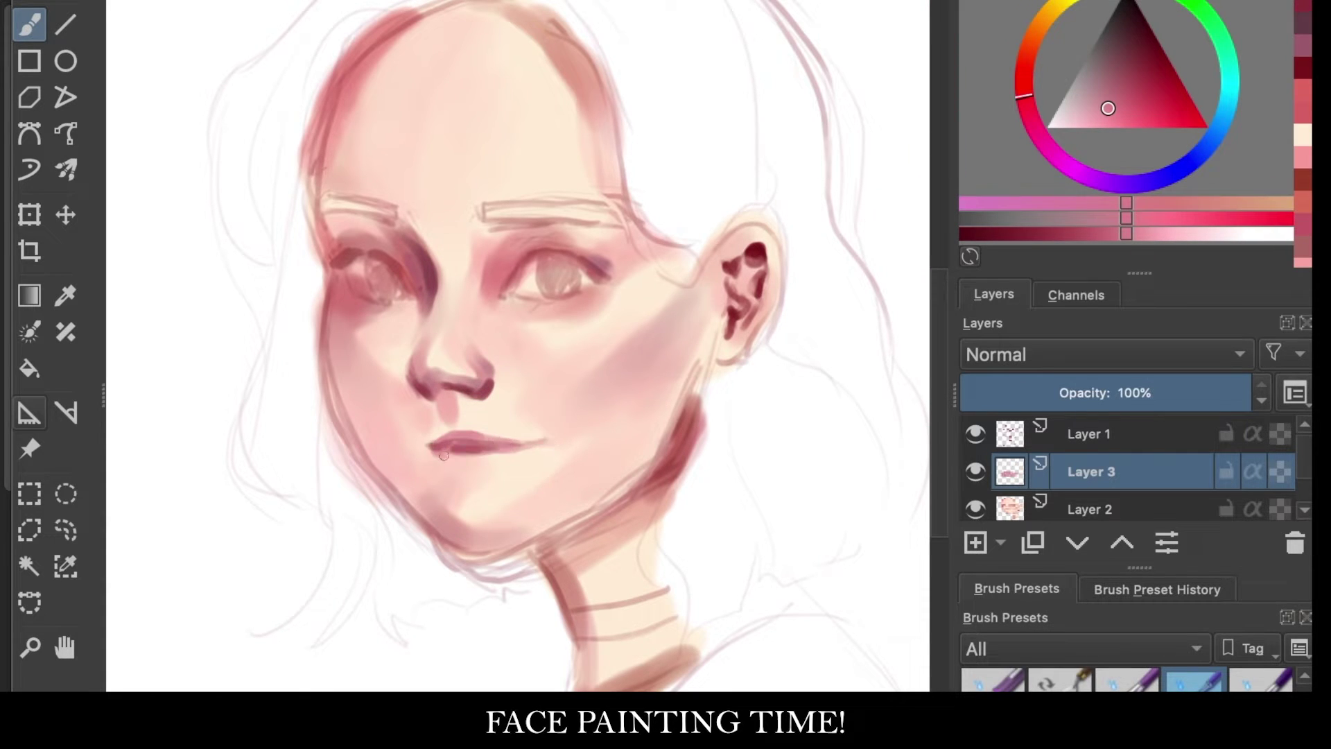
{"action": "left_click_drag", "start_coordinate": [547, 422], "coordinate": [468, 435]}
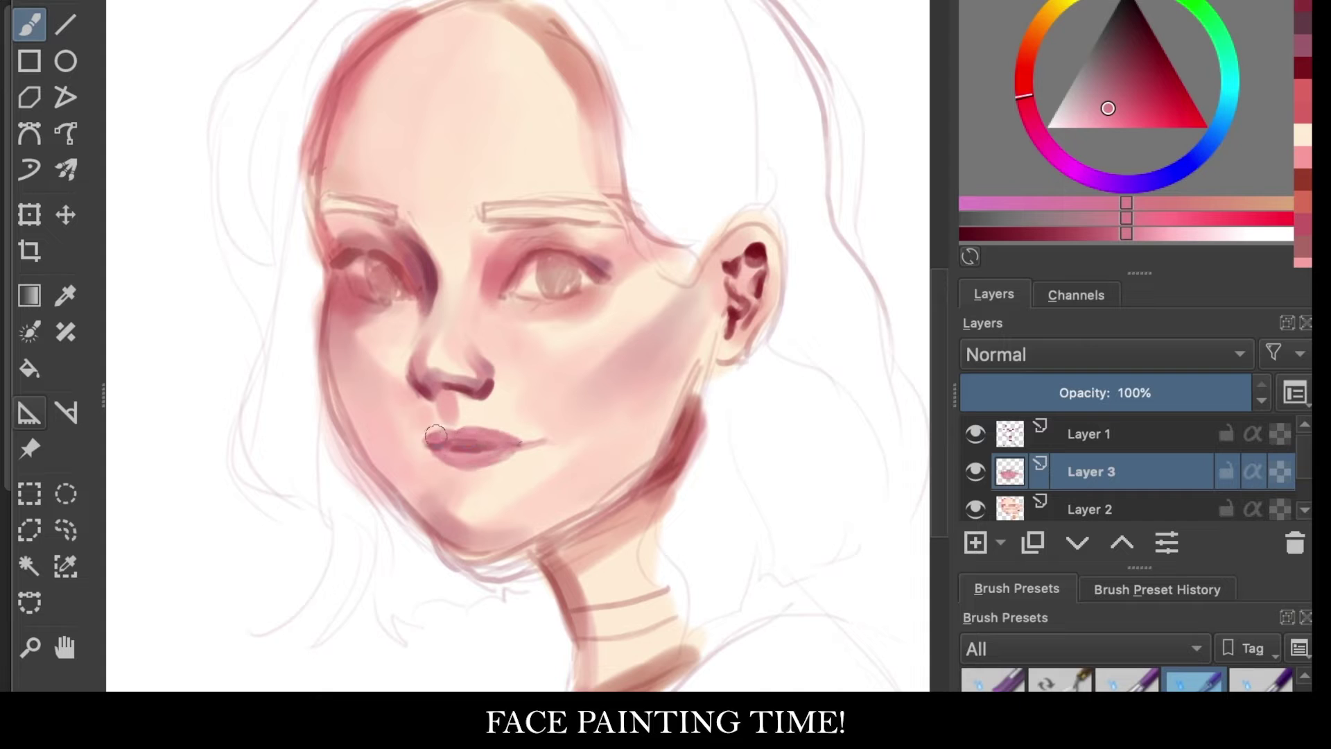
{"action": "key", "text": "ctrl+z"}
{"action": "key", "text": "m"}
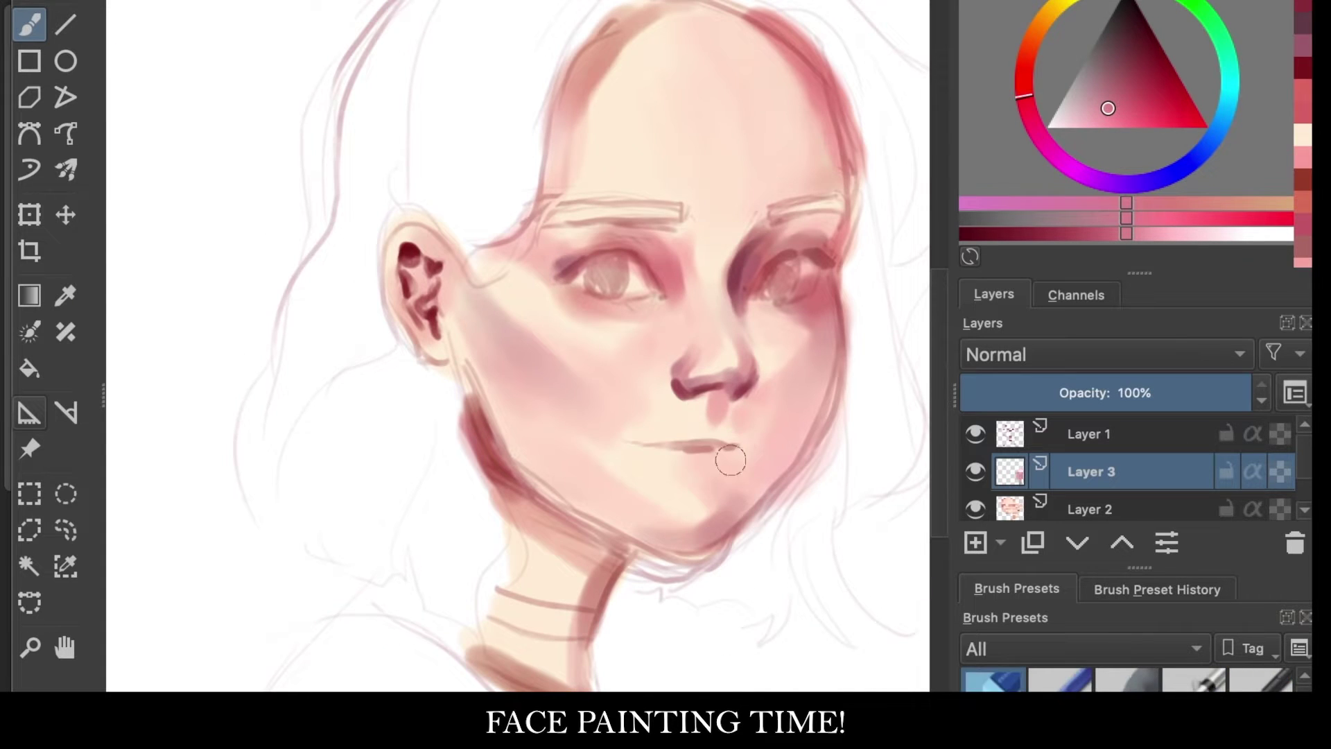
Step: Add Layer 4 for the eyes and zoom in
{"action": "scroll", "coordinate": [626, 440], "scroll_direction": "up", "scroll_amount": 3}
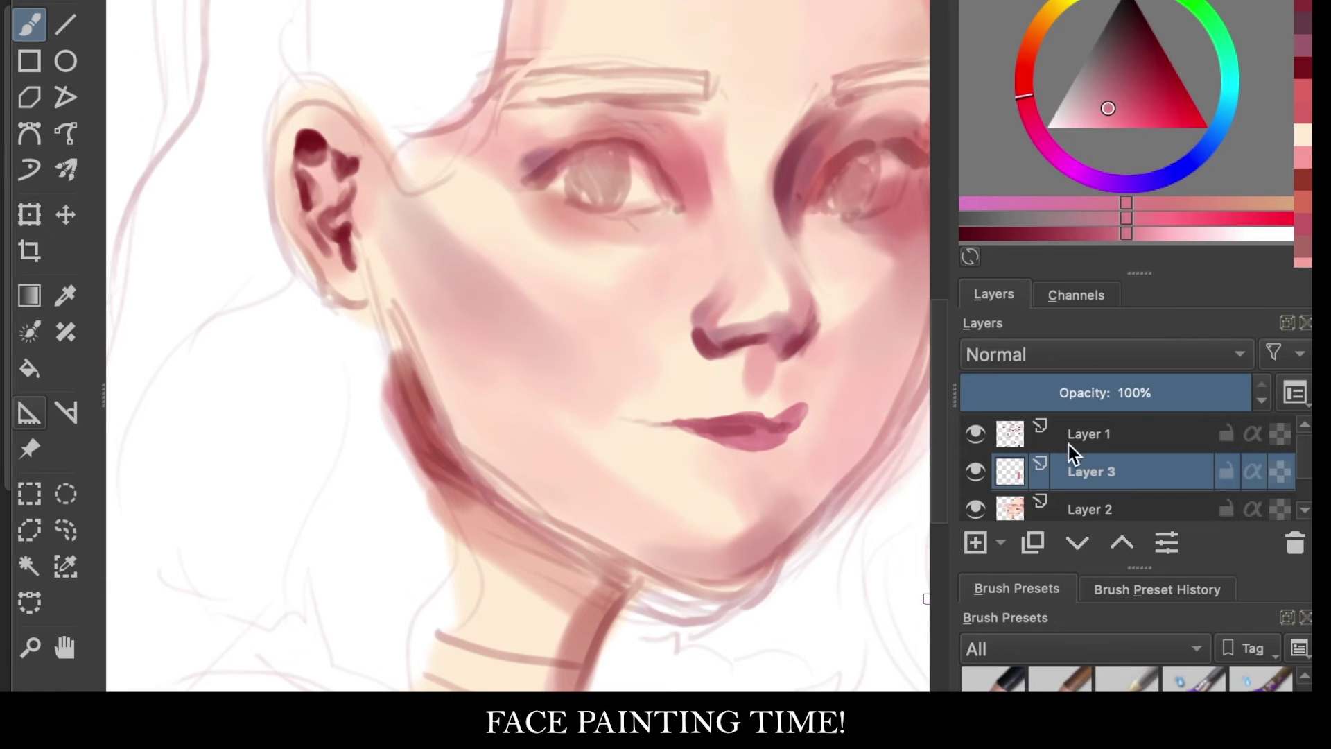
{"action": "left_click", "coordinate": [975, 542]}
{"action": "scroll", "coordinate": [665, 347], "scroll_direction": "up", "scroll_amount": 5}
Step: Paint a dark maroon iris and bold upper lash line into the first eye, trimming with skin tone
{"action": "key", "text": "m"}
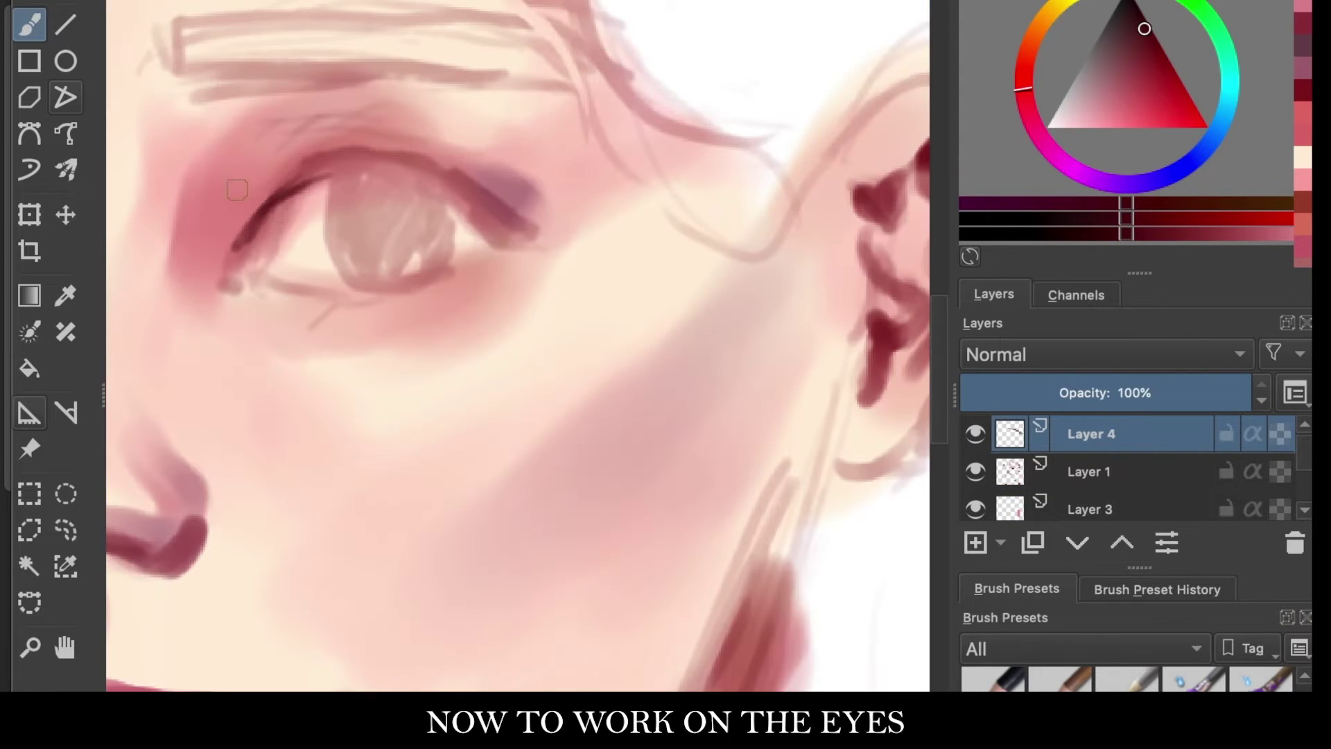
{"action": "mouse_move", "coordinate": [333, 208]}
{"action": "left_mouse_down"}
{"action": "mouse_move", "coordinate": [402, 229]}
{"action": "mouse_move", "coordinate": [425, 199]}
{"action": "mouse_move", "coordinate": [323, 188]}
{"action": "mouse_move", "coordinate": [472, 201]}
{"action": "mouse_move", "coordinate": [551, 225]}
{"action": "left_mouse_up"}
{"action": "left_click_drag", "start_coordinate": [340, 163], "coordinate": [235, 236]}
{"action": "left_click", "coordinate": [278, 236], "text": "ctrl"}
{"action": "left_click_drag", "start_coordinate": [306, 184], "coordinate": [293, 202]}
{"action": "mouse_move", "coordinate": [450, 201]}
{"action": "left_mouse_down"}
{"action": "mouse_move", "coordinate": [461, 242]}
{"action": "mouse_move", "coordinate": [471, 232]}
{"action": "left_mouse_up"}
{"action": "left_click", "coordinate": [375, 235], "text": "ctrl"}
{"action": "left_click_drag", "start_coordinate": [250, 236], "coordinate": [374, 163]}
{"action": "left_click_drag", "start_coordinate": [486, 176], "coordinate": [425, 203]}
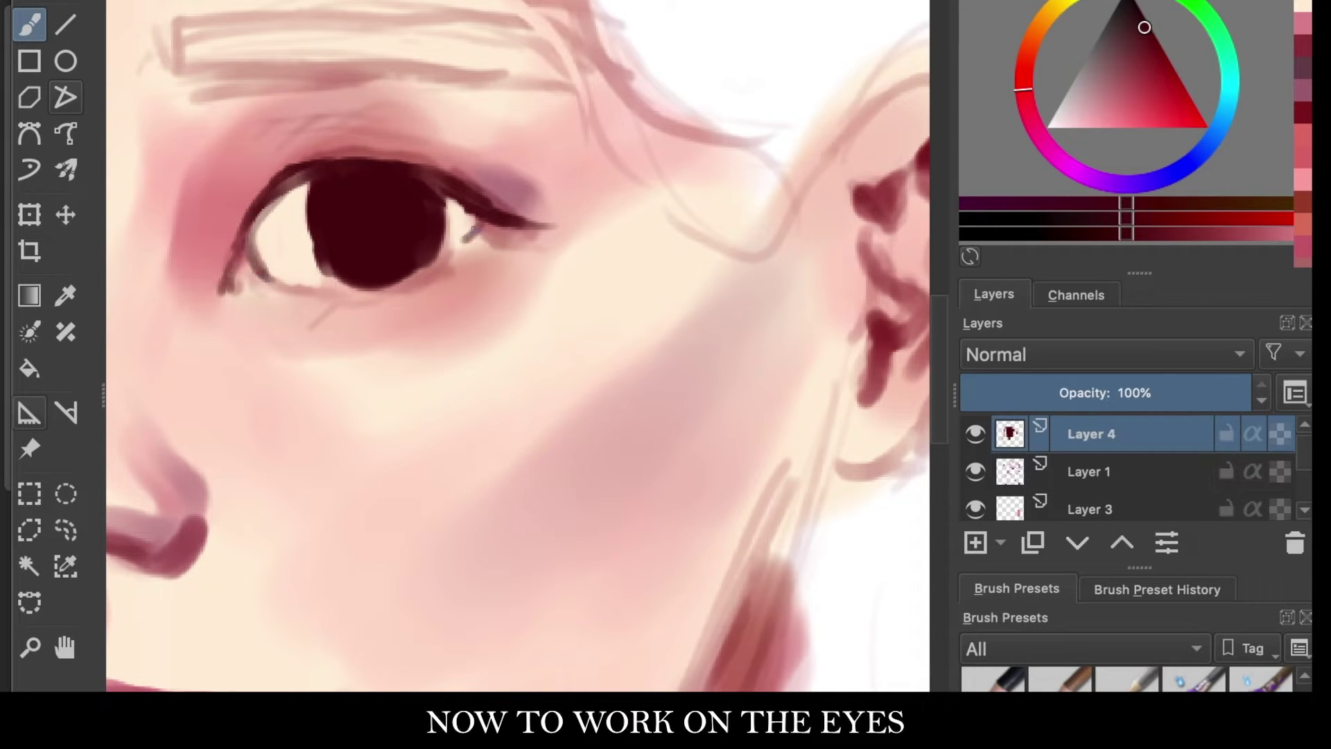
Step: Refine the iris edges with skin tone and maroon, then paint the other eye's dark iris
{"action": "left_click", "coordinate": [299, 208], "text": "ctrl"}
{"action": "left_click_drag", "start_coordinate": [309, 274], "coordinate": [317, 181]}
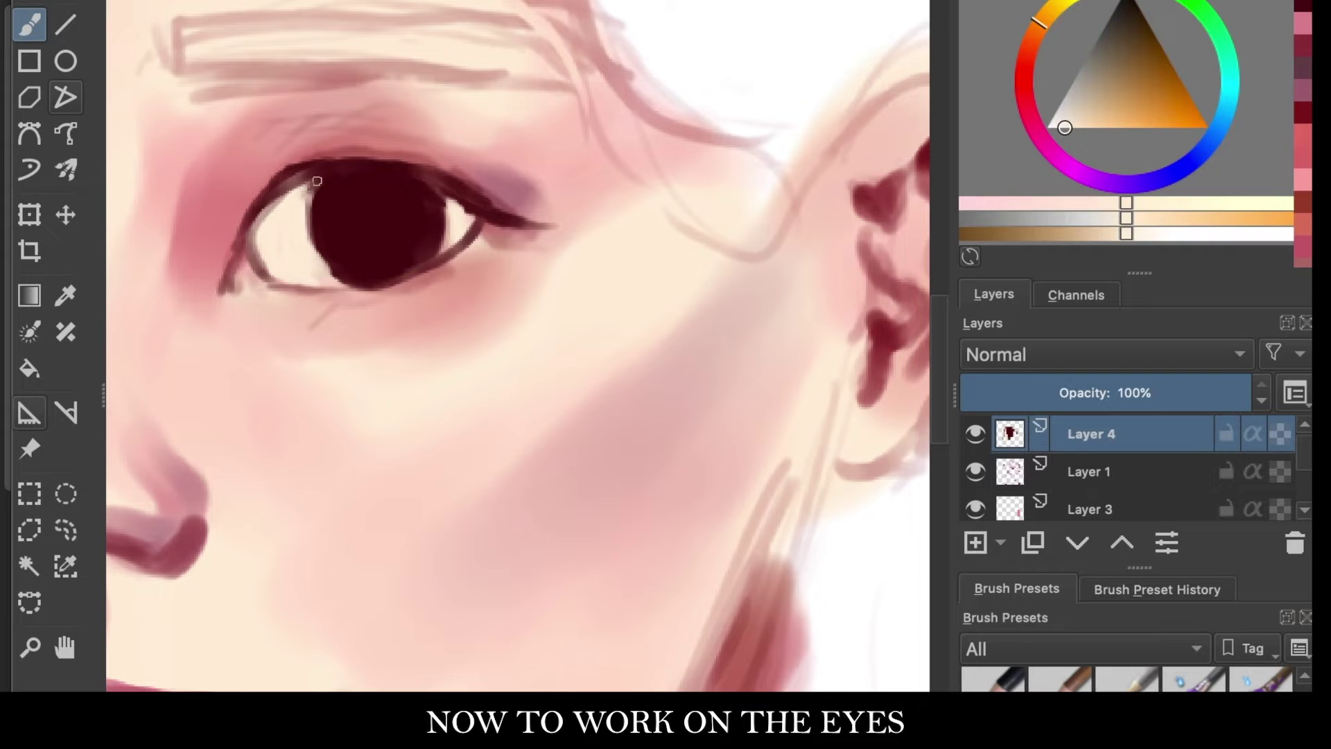
{"action": "left_click", "coordinate": [321, 160], "text": "ctrl"}
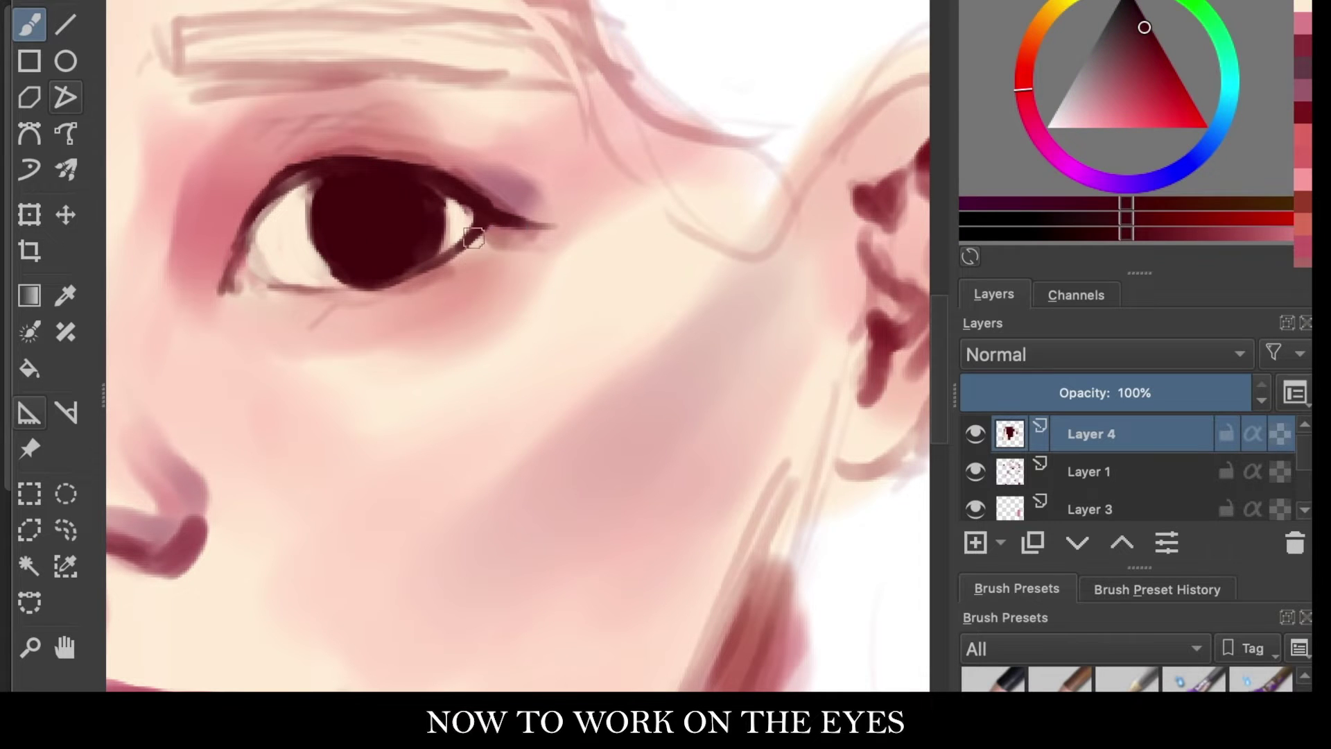
{"action": "scroll", "coordinate": [474, 238], "scroll_direction": "down", "scroll_amount": 2}
{"action": "scroll", "coordinate": [619, 395], "scroll_direction": "up", "scroll_amount": 2}
{"action": "left_click_drag", "start_coordinate": [605, 238], "coordinate": [598, 254]}
{"action": "left_click", "coordinate": [591, 305], "text": "ctrl"}
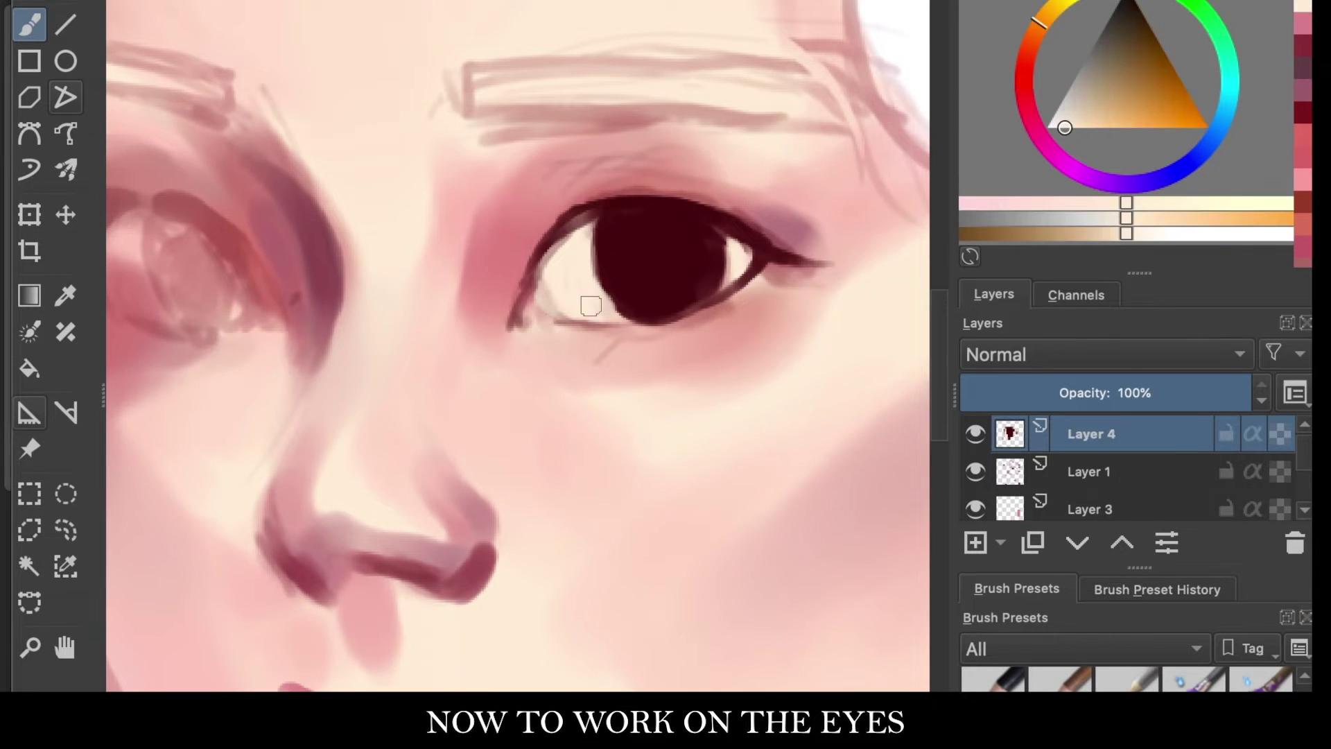
{"action": "scroll", "coordinate": [480, 489], "scroll_direction": "down", "scroll_amount": 2}
{"action": "scroll", "coordinate": [779, 342], "scroll_direction": "up", "scroll_amount": 2}
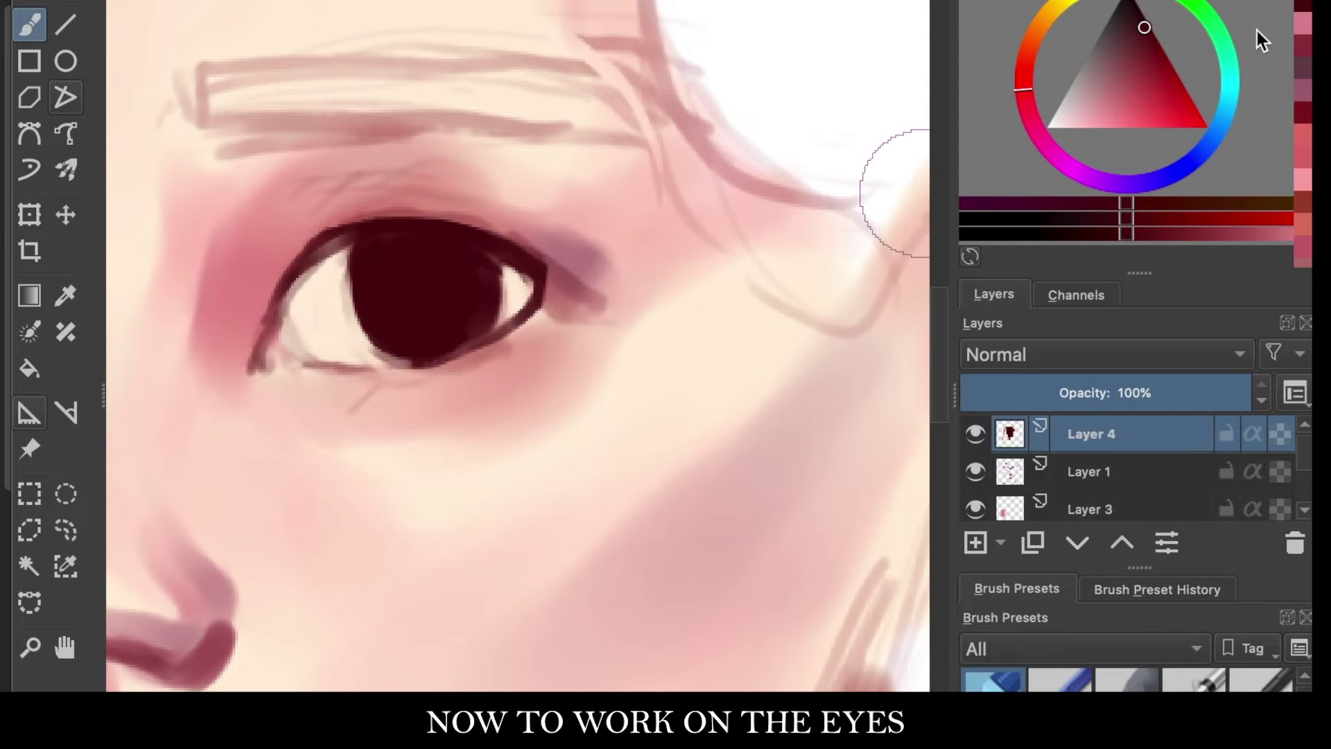
{"action": "scroll", "coordinate": [617, 273], "scroll_direction": "down", "scroll_amount": 2}
{"action": "mouse_move", "coordinate": [236, 312]}
{"action": "left_mouse_down"}
{"action": "mouse_move", "coordinate": [270, 351]}
{"action": "mouse_move", "coordinate": [226, 292]}
{"action": "mouse_move", "coordinate": [157, 308]}
{"action": "left_mouse_up"}
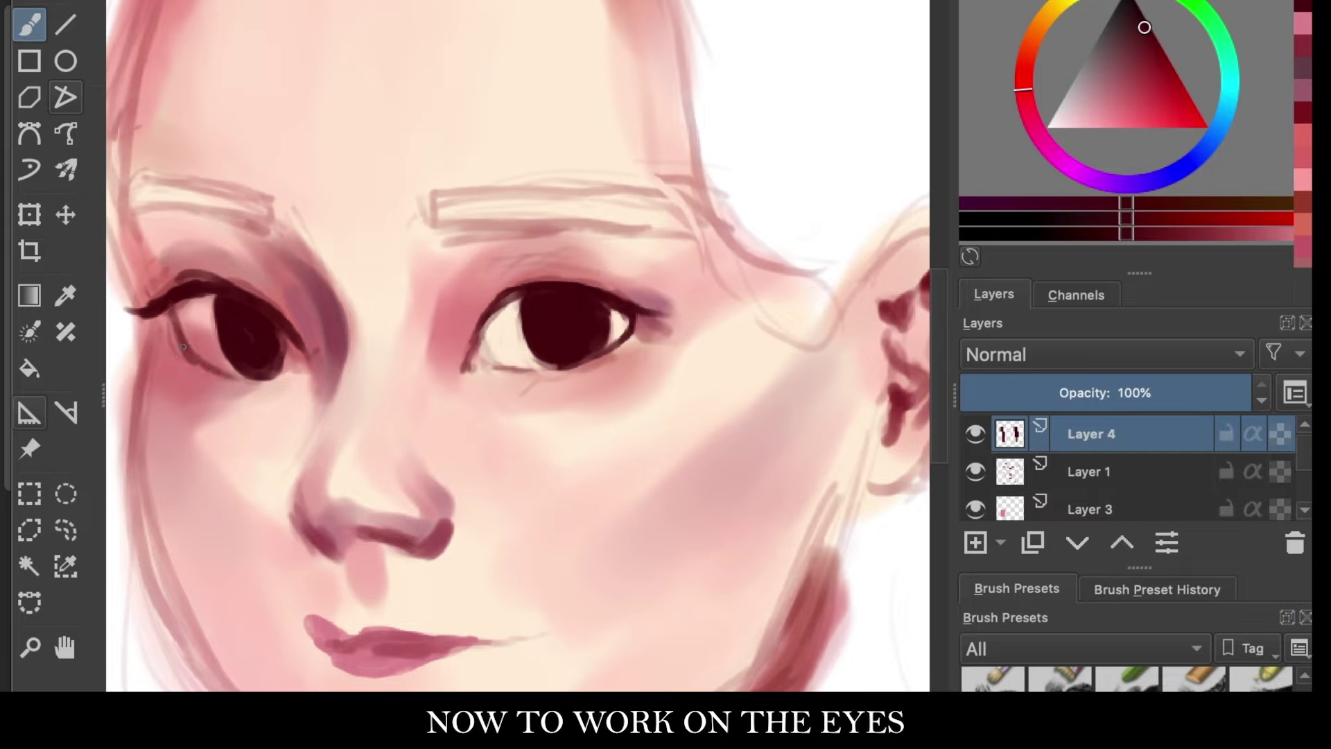
Step: Tilt the right eye to a better angle and transform the outlined left eye
{"action": "key", "text": "ctrl+t"}
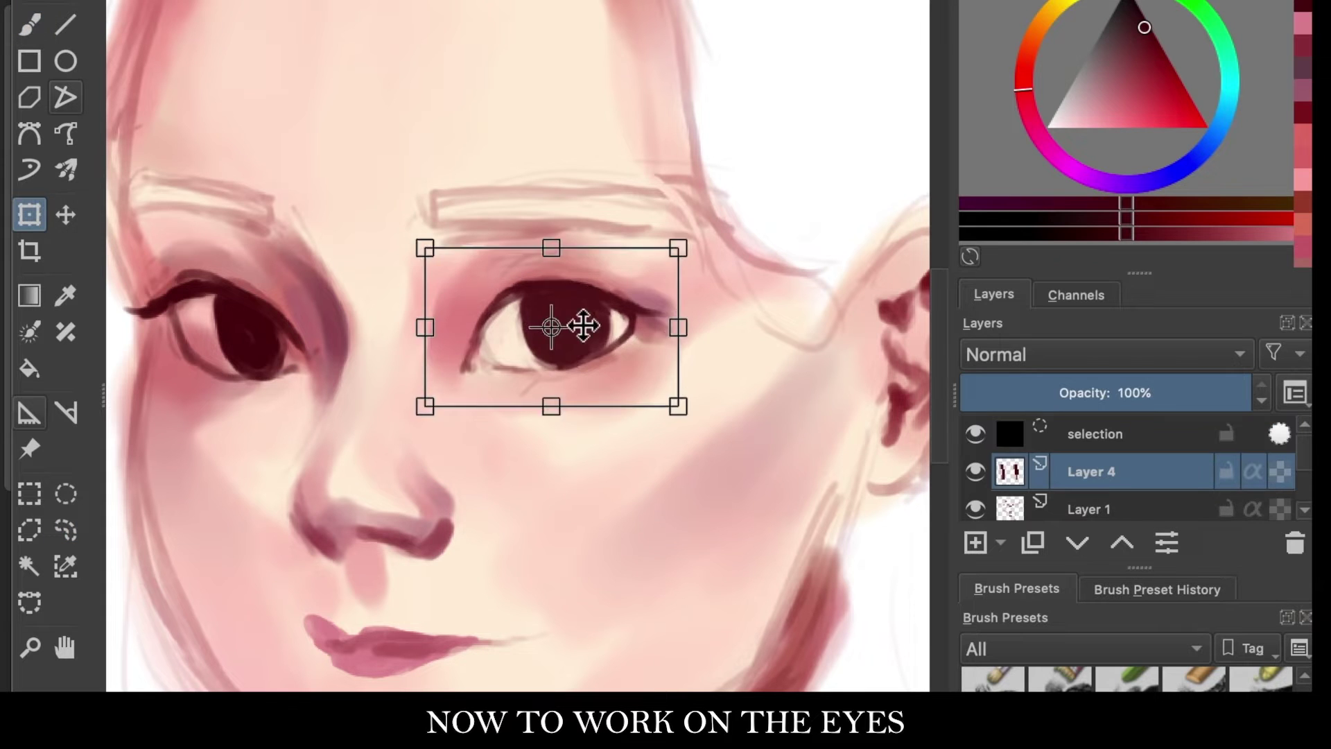
{"action": "left_click_drag", "start_coordinate": [678, 315], "coordinate": [722, 247]}
{"action": "key", "text": "Return"}
{"action": "left_click_drag", "start_coordinate": [276, 421], "coordinate": [270, 416]}
{"action": "key", "text": "ctrl+t"}
{"action": "key", "text": "Return"}
{"action": "key", "text": "ctrl+shift+a"}
Step: Transform another outlined eye area and clear the selection
{"action": "left_click_drag", "start_coordinate": [430, 312], "coordinate": [596, 424]}
{"action": "key", "text": "ctrl+t"}
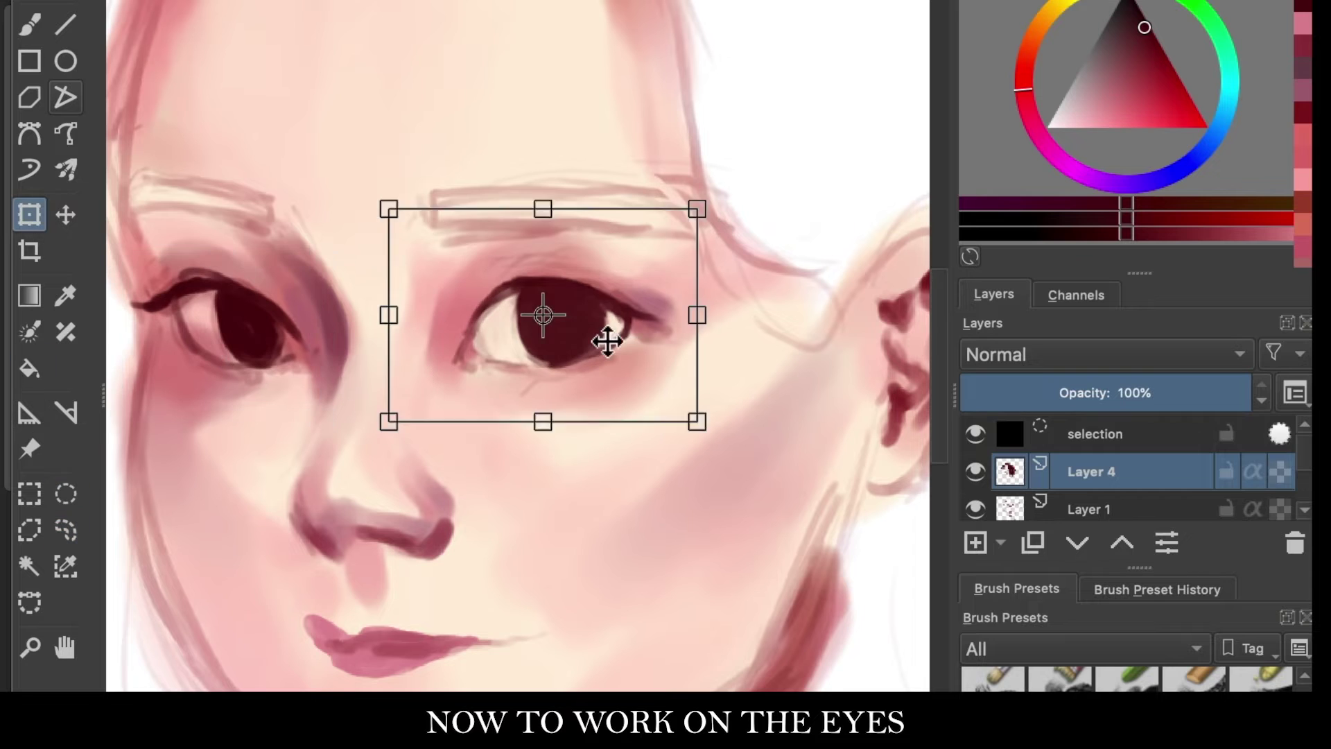
{"action": "key", "text": "Return"}
{"action": "key", "text": "ctrl+shift+a"}
Step: Rotate the brow above the right eye on Layer 1 to match the eye
{"action": "left_click", "coordinate": [1147, 473]}
{"action": "left_click_drag", "start_coordinate": [410, 170], "coordinate": [716, 259]}
{"action": "key", "text": "ctrl+t"}
{"action": "left_click_drag", "start_coordinate": [749, 167], "coordinate": [767, 132]}
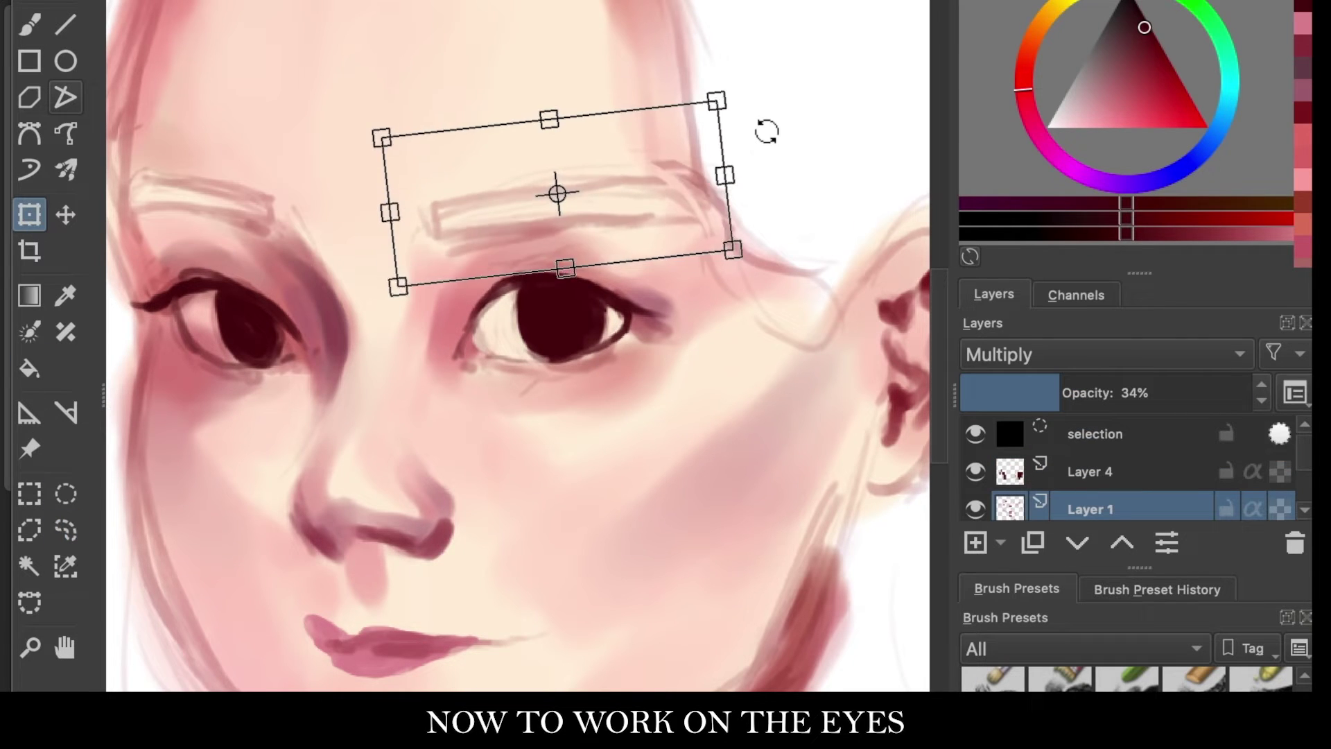
{"action": "key", "text": "Return"}
{"action": "key", "text": "ctrl+shift+a"}
Step: On Layer 4, darken the left iris and dab white catchlights into both pupils
{"action": "key", "text": "b"}
{"action": "left_click", "coordinate": [977, 506]}
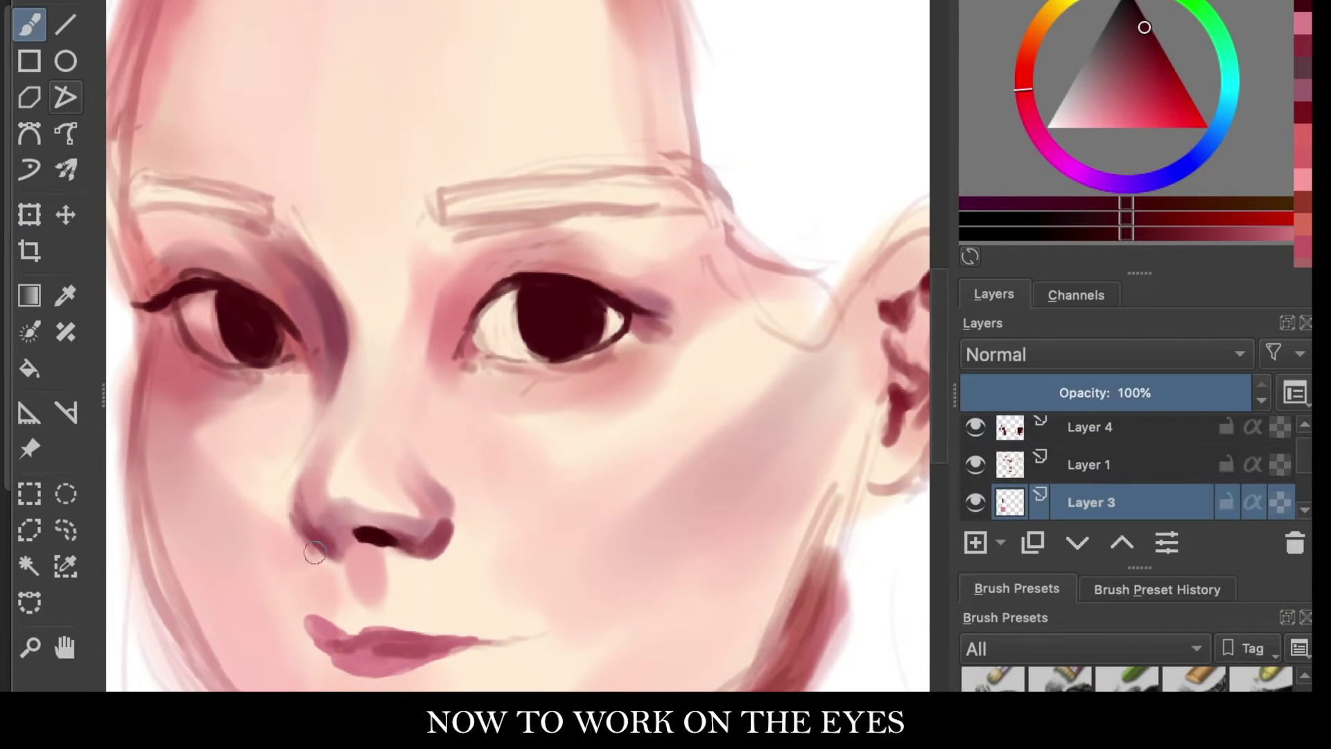
{"action": "left_click", "coordinate": [1088, 427]}
{"action": "left_click_drag", "start_coordinate": [187, 262], "coordinate": [273, 303]}
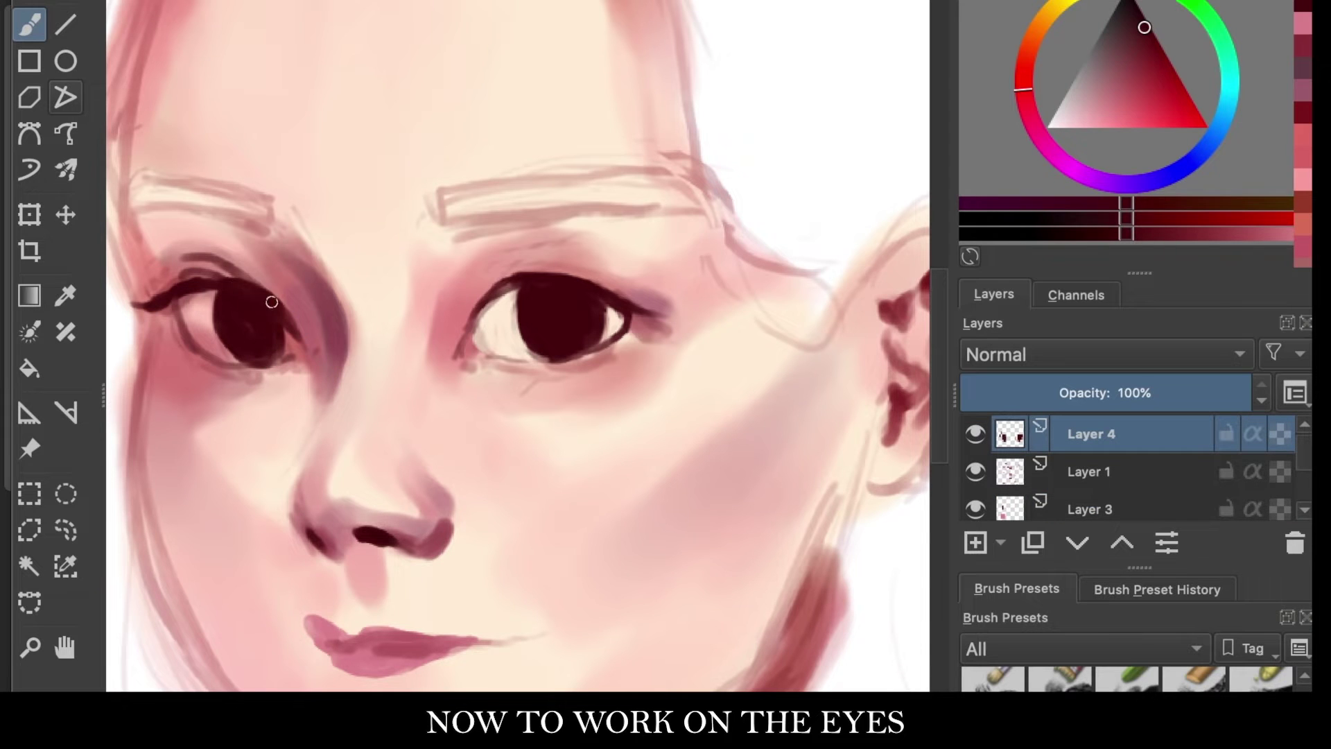
{"action": "key", "text": "x"}
{"action": "left_click", "coordinate": [539, 300]}
{"action": "left_click", "coordinate": [222, 306]}
Step: Pick a dark blue, then try rotating the left eye and discard the change
{"action": "left_click", "coordinate": [1159, 179]}
{"action": "left_click", "coordinate": [1146, 30]}
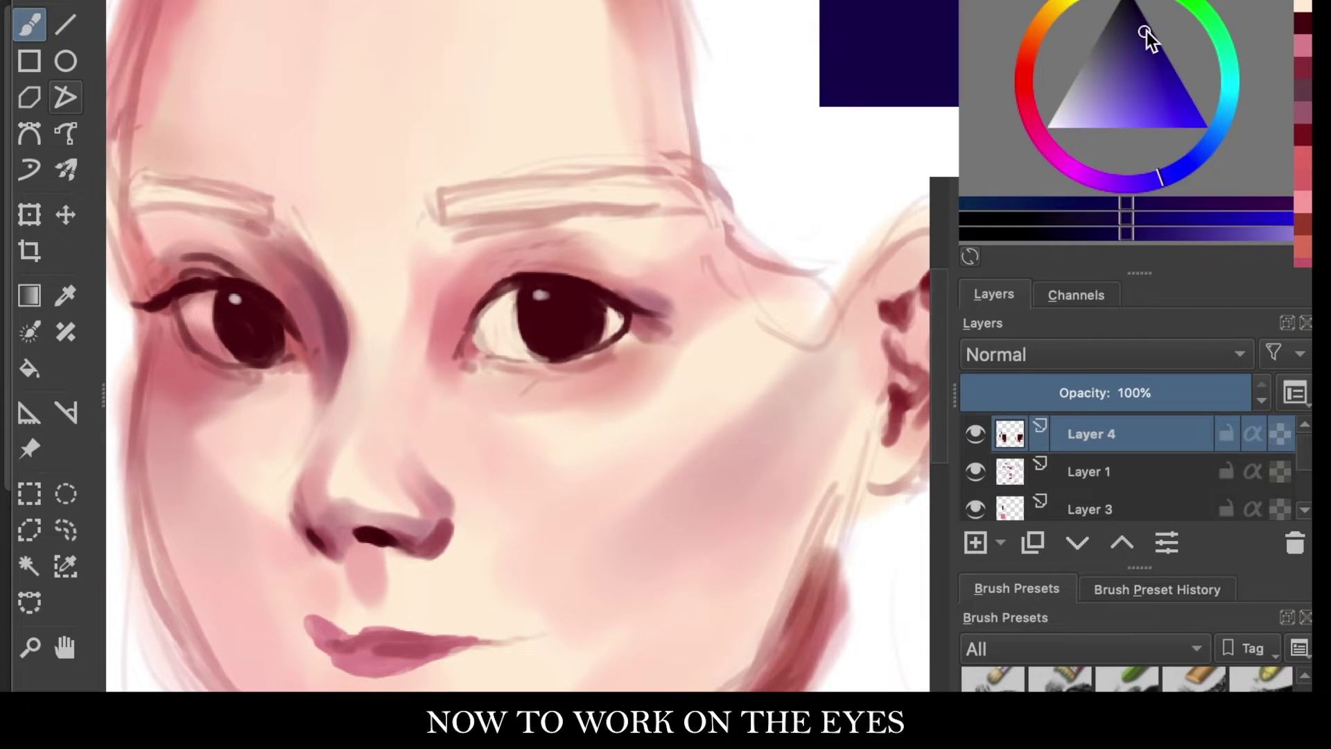
{"action": "left_click_drag", "start_coordinate": [125, 263], "coordinate": [333, 416]}
{"action": "key", "text": "ctrl+t"}
{"action": "left_click_drag", "start_coordinate": [383, 192], "coordinate": [365, 328]}
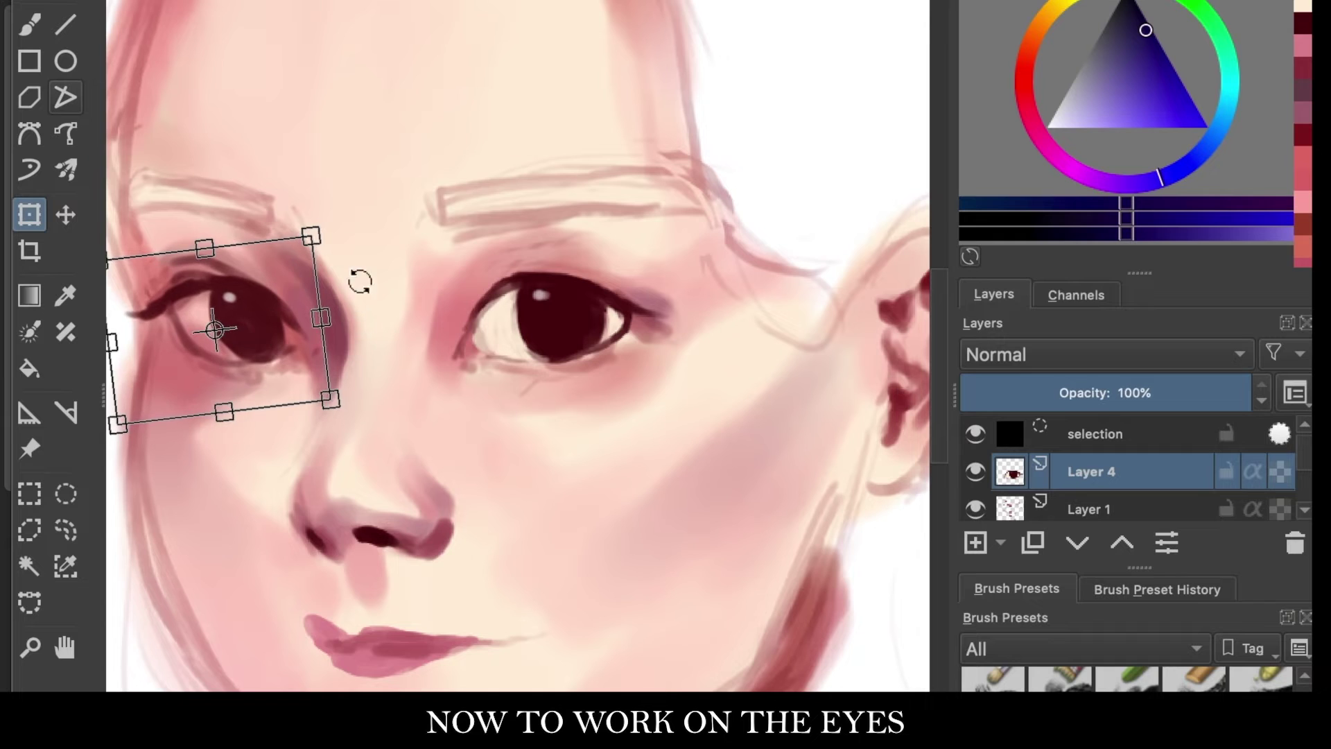
{"action": "key", "text": "Escape"}
{"action": "key", "text": "b"}
Step: Paint dark blue into the left iris and darken the right eye's iris and lash line
{"action": "mouse_move", "coordinate": [242, 292]}
{"action": "left_mouse_down"}
{"action": "mouse_move", "coordinate": [262, 306]}
{"action": "mouse_move", "coordinate": [157, 313]}
{"action": "left_mouse_up"}
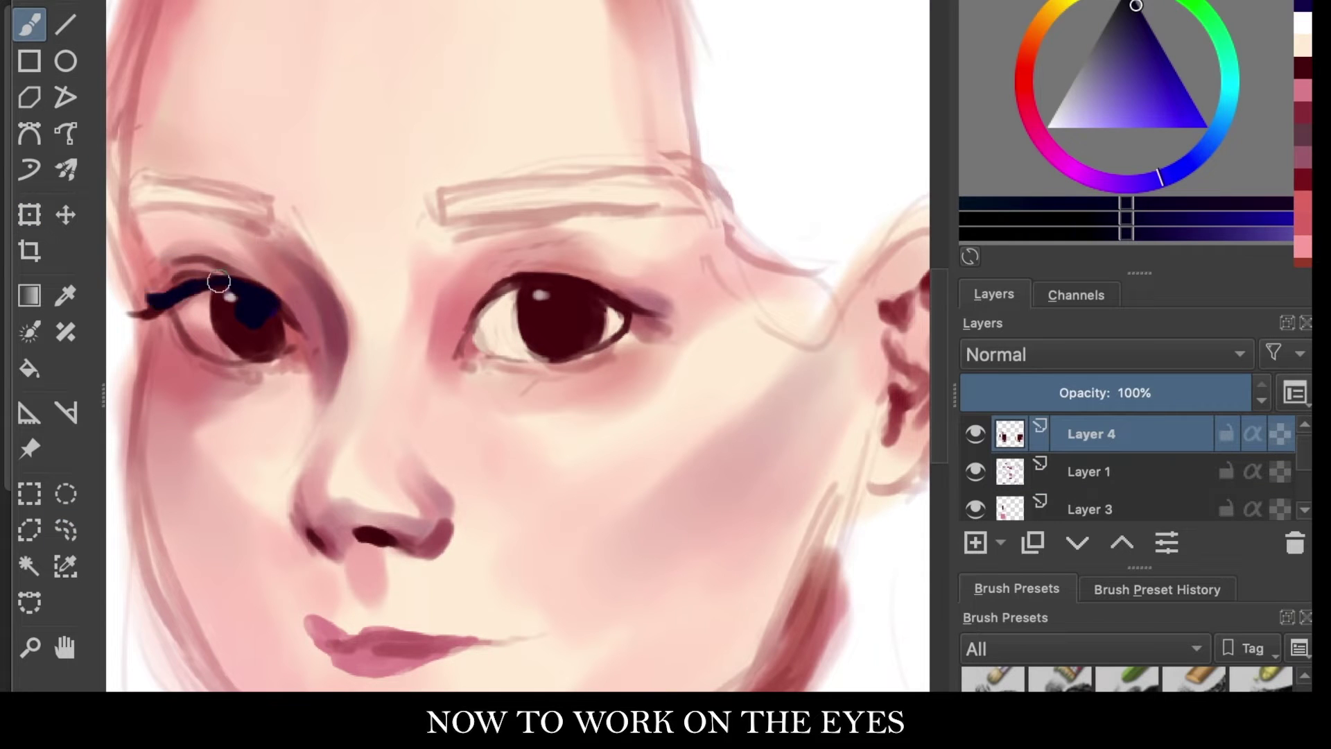
{"action": "left_click_drag", "start_coordinate": [239, 338], "coordinate": [284, 312]}
{"action": "mouse_move", "coordinate": [503, 286]}
{"action": "left_mouse_down"}
{"action": "mouse_move", "coordinate": [622, 289]}
{"action": "mouse_move", "coordinate": [543, 283]}
{"action": "mouse_move", "coordinate": [544, 336]}
{"action": "left_mouse_up"}
{"action": "left_click", "coordinate": [516, 333], "text": "ctrl"}
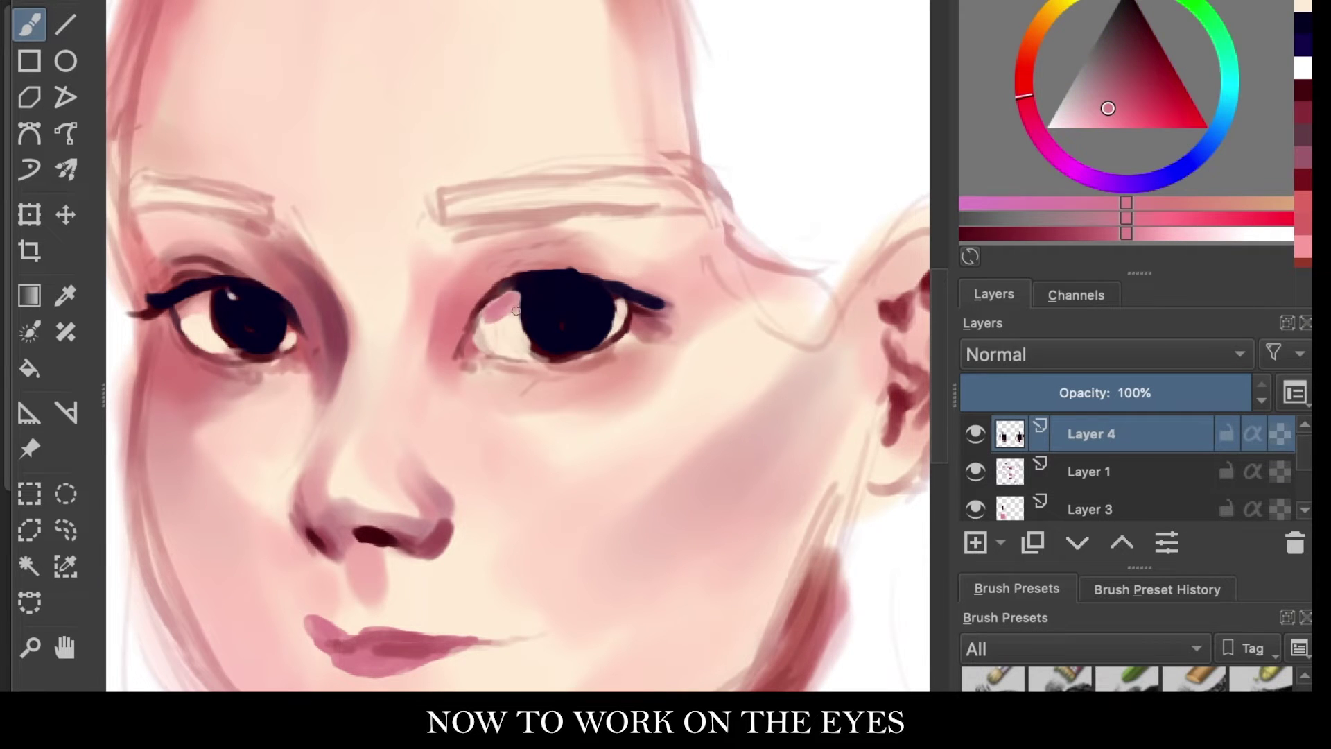
Step: Add a white catchlight to the right iris and paint icy cyan into both irises
{"action": "left_click", "coordinate": [539, 297]}
{"action": "left_click", "coordinate": [1227, 83]}
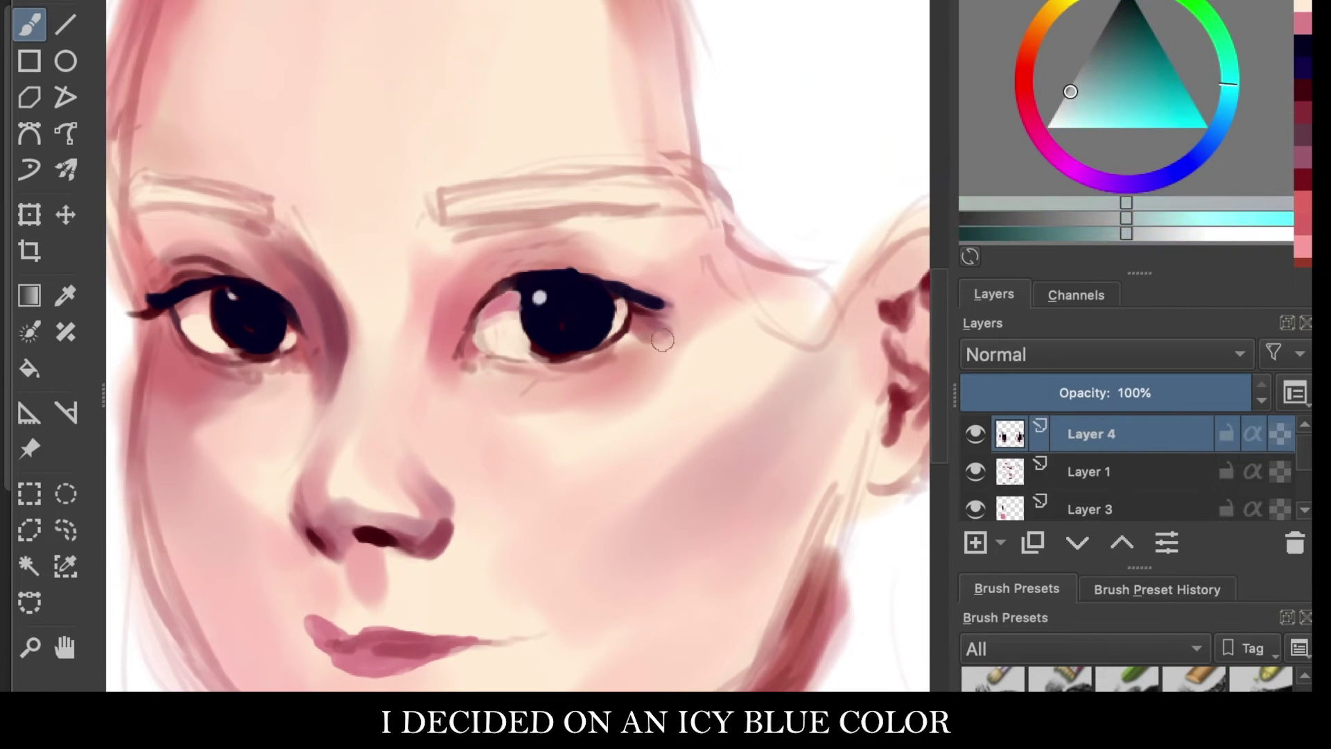
{"action": "left_click_drag", "start_coordinate": [232, 333], "coordinate": [264, 336]}
{"action": "left_click_drag", "start_coordinate": [545, 337], "coordinate": [593, 324]}
{"action": "left_click", "coordinate": [1062, 94]}
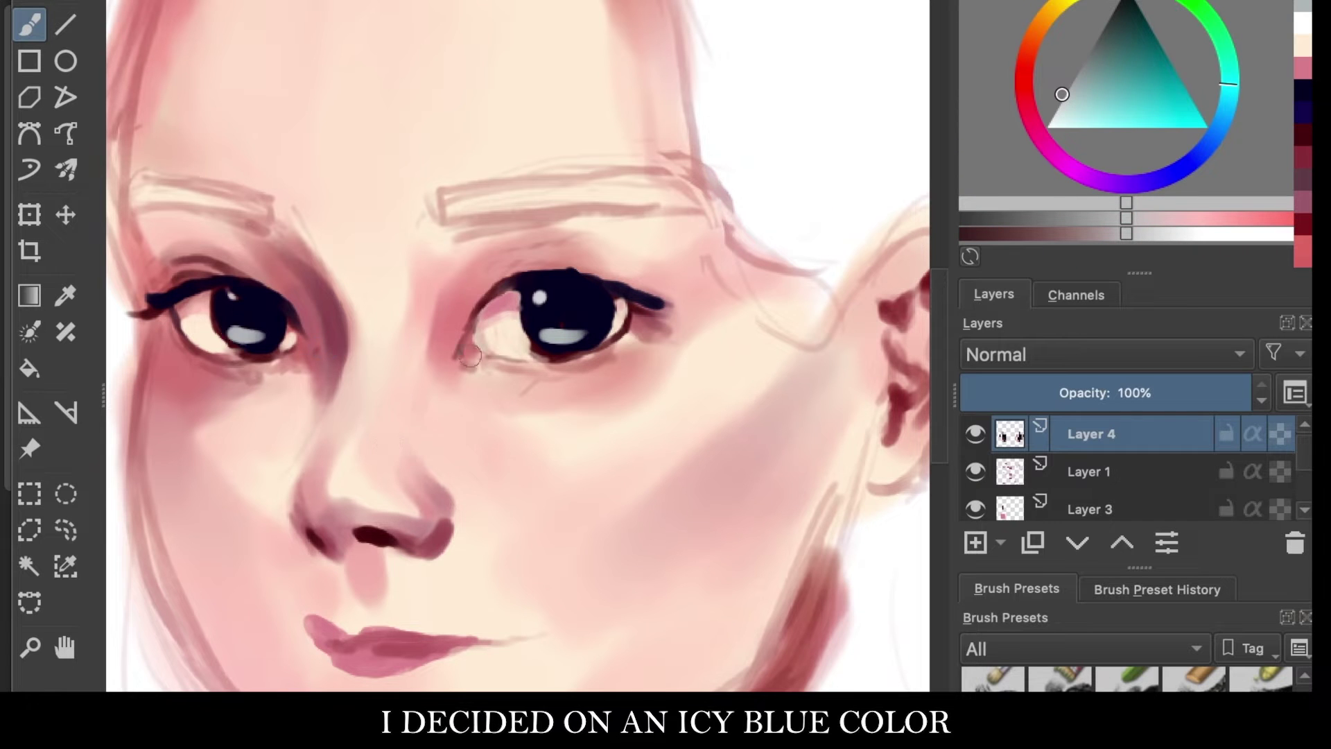
Step: Paint a dark lash along the right eye's upper lid and darken its inner eyelid
{"action": "left_click_drag", "start_coordinate": [583, 335], "coordinate": [606, 474]}
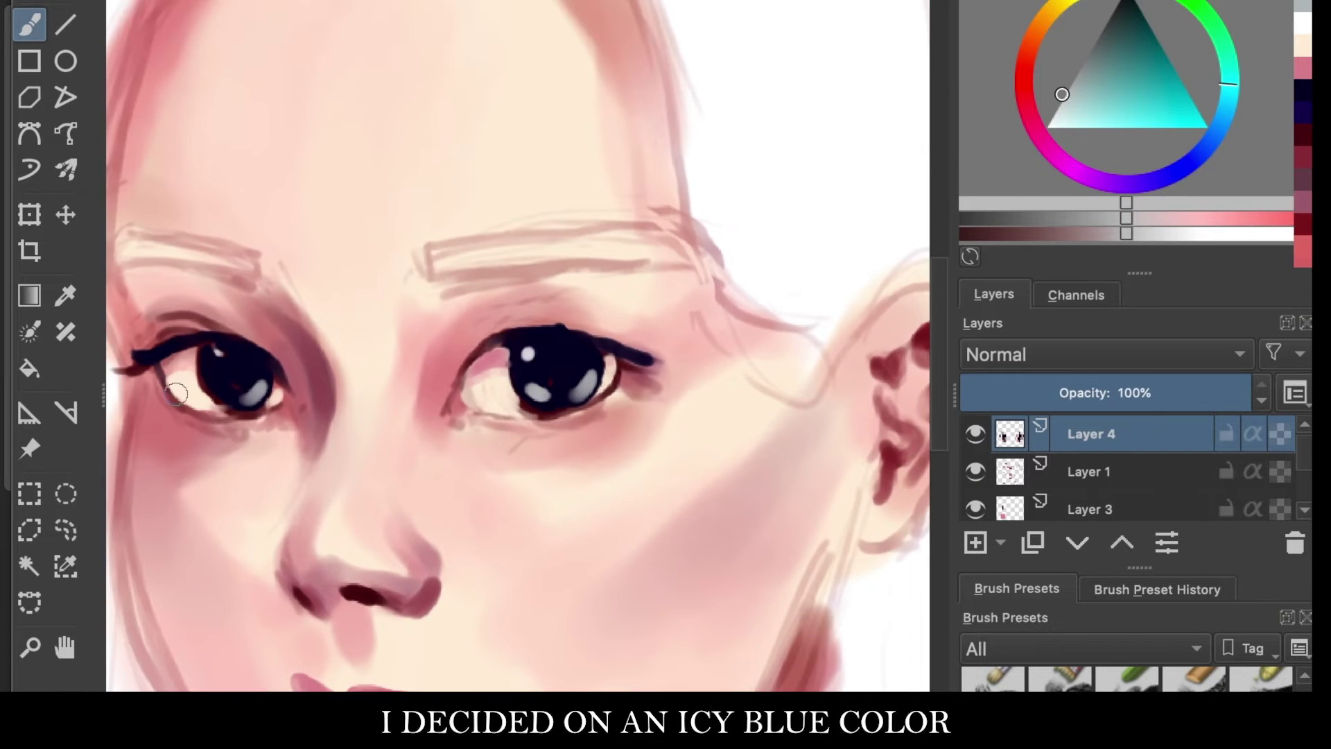
{"action": "scroll", "coordinate": [605, 475], "scroll_direction": "up", "scroll_amount": 3}
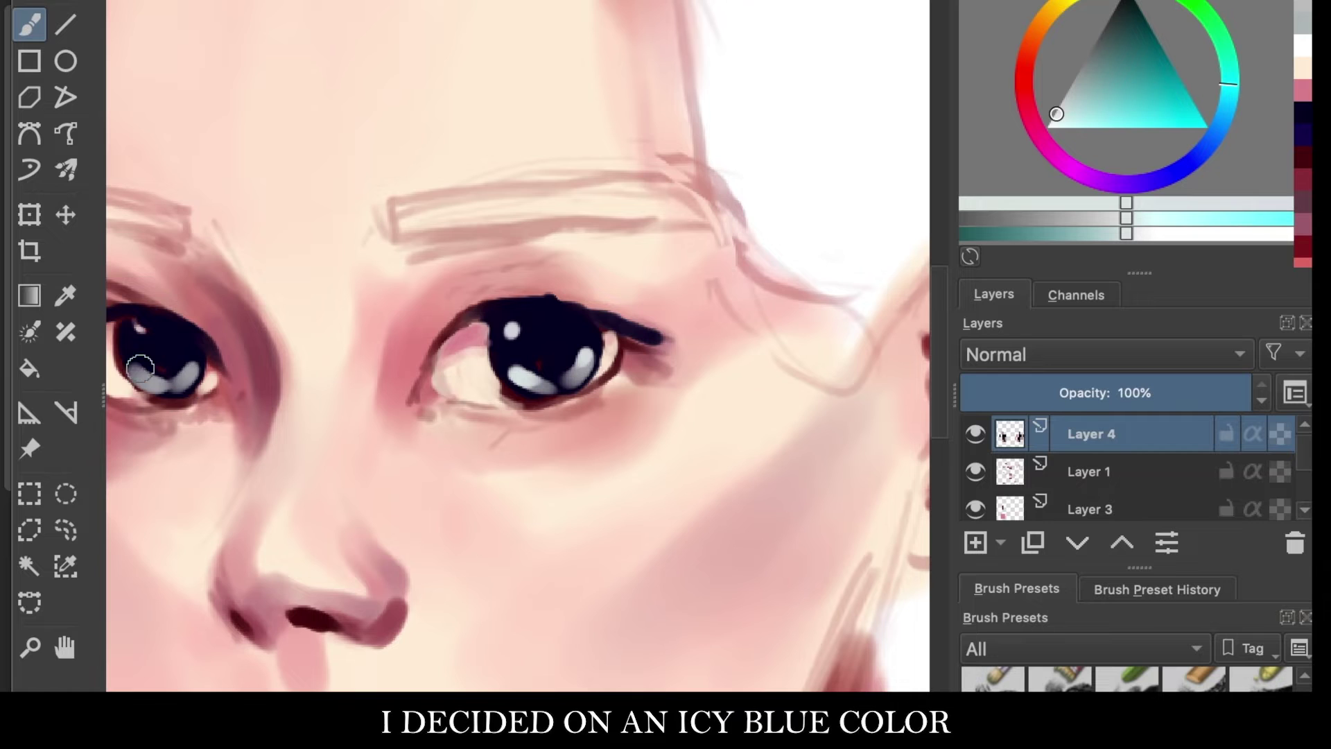
{"action": "scroll", "coordinate": [140, 369], "scroll_direction": "down", "scroll_amount": 3}
{"action": "scroll", "coordinate": [348, 336], "scroll_direction": "up", "scroll_amount": 3}
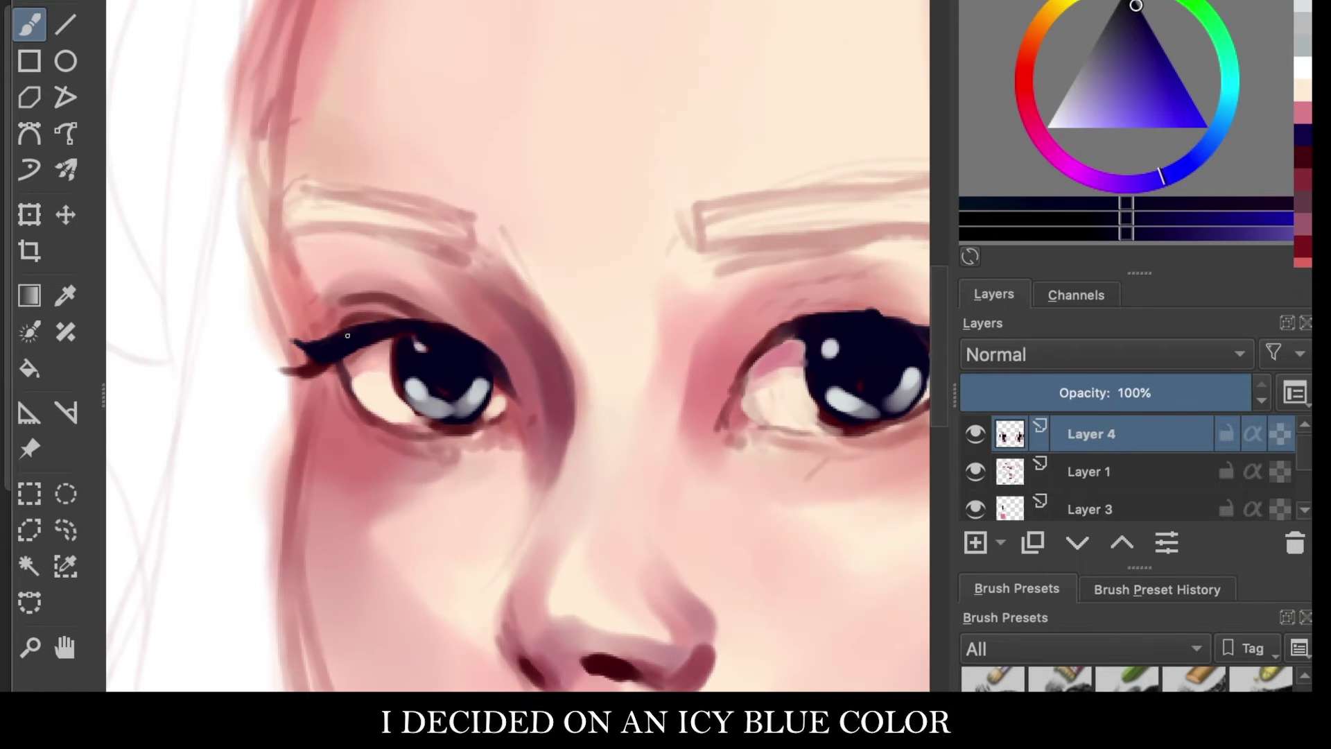
{"action": "scroll", "coordinate": [772, 325], "scroll_direction": "right", "scroll_amount": 2}
{"action": "scroll", "coordinate": [772, 325], "scroll_direction": "down", "scroll_amount": 1}
{"action": "left_click_drag", "start_coordinate": [670, 272], "coordinate": [877, 299]}
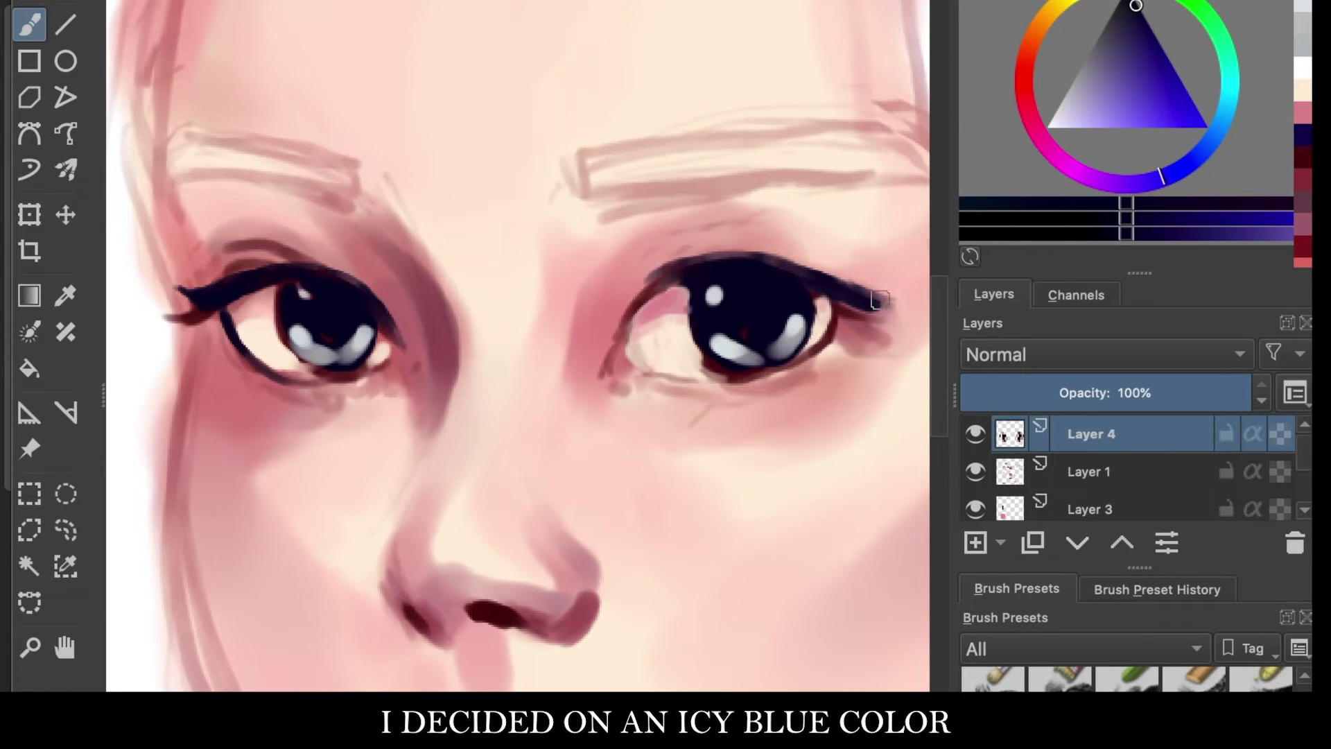
{"action": "mouse_move", "coordinate": [661, 273]}
{"action": "left_mouse_down"}
{"action": "mouse_move", "coordinate": [615, 361]}
{"action": "mouse_move", "coordinate": [714, 263]}
{"action": "left_mouse_up"}
{"action": "scroll", "coordinate": [519, 347], "scroll_direction": "down", "scroll_amount": 3}
Step: Reposition the right eye with a freehand selection, checking it in the mirrored view
{"action": "key", "text": "m"}
{"action": "scroll", "coordinate": [518, 347], "scroll_direction": "up", "scroll_amount": 2}
{"action": "left_click", "coordinate": [66, 530]}
{"action": "key", "text": "Return"}
{"action": "key", "text": "ctrl+shift+a"}
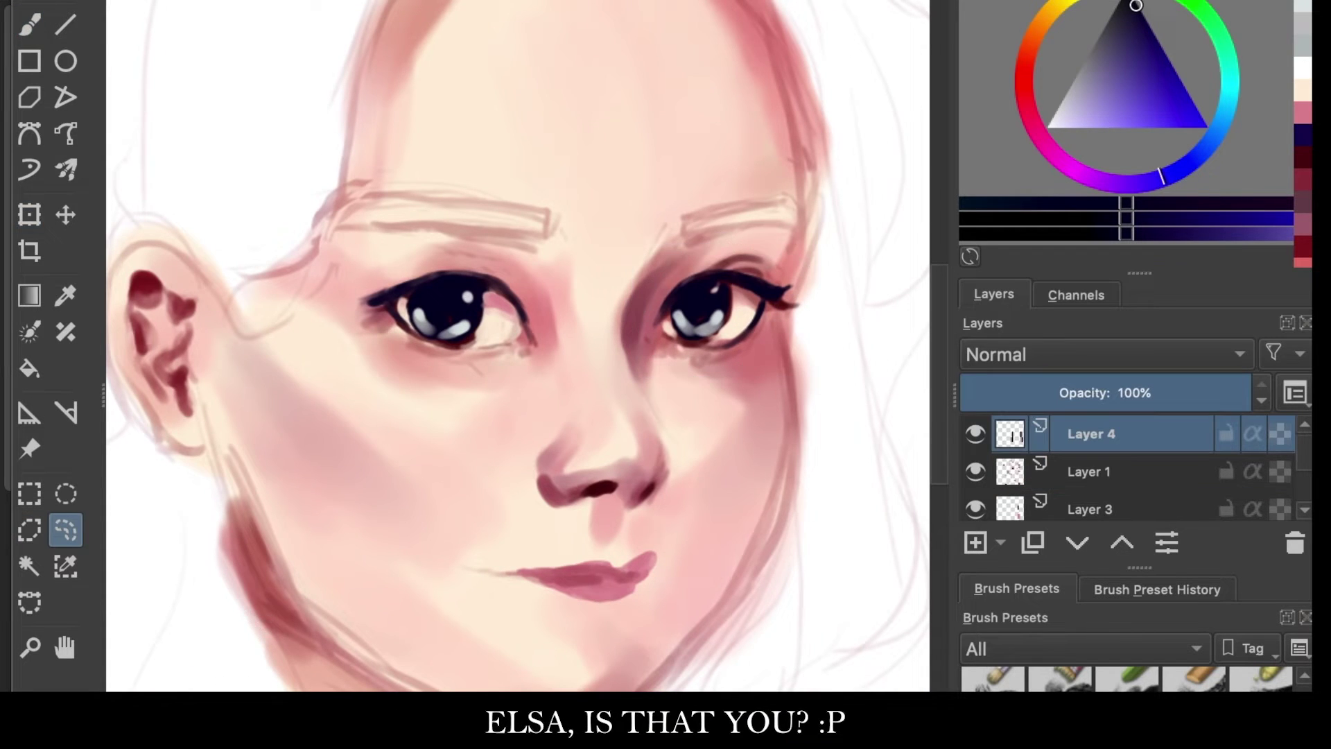
{"action": "key", "text": "m"}
{"action": "key", "text": "b"}
{"action": "key", "text": "plus"}
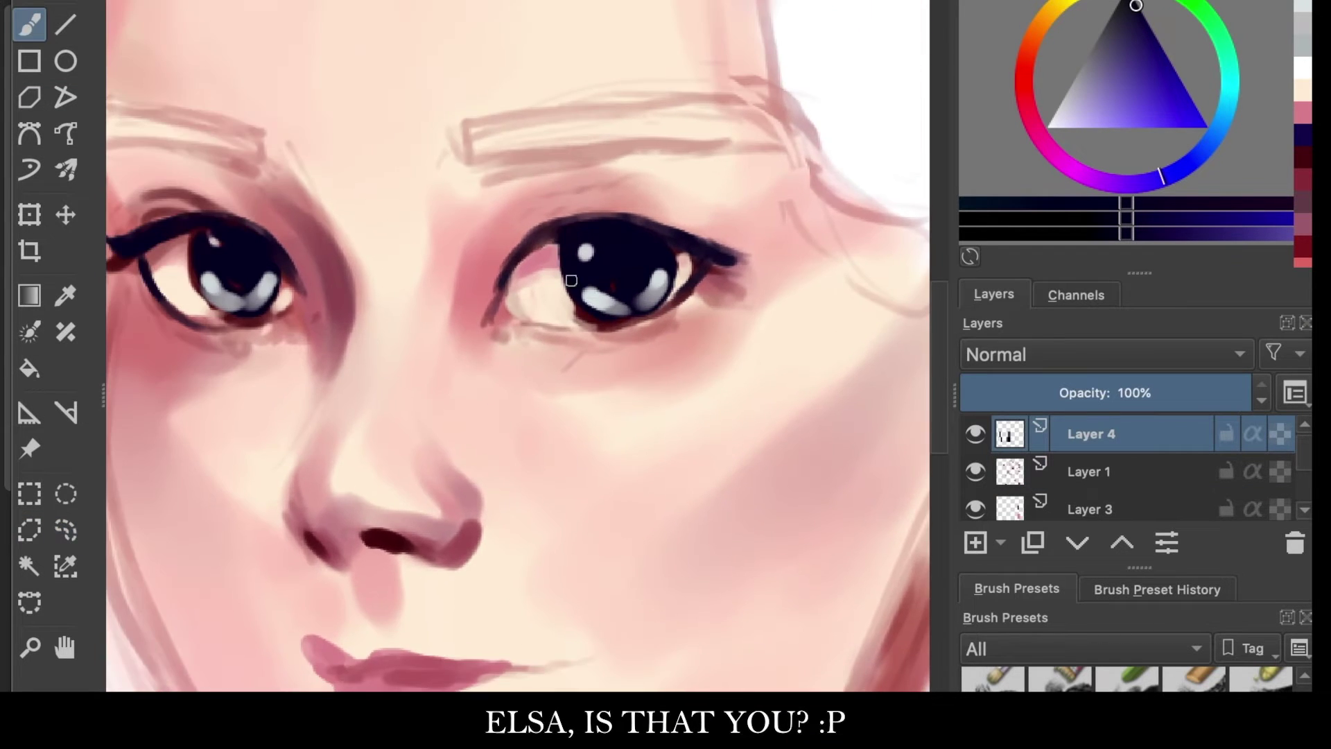
Step: Warm the outer corner of the eye with pink skin shading
{"action": "left_click_drag", "start_coordinate": [732, 241], "coordinate": [612, 446]}
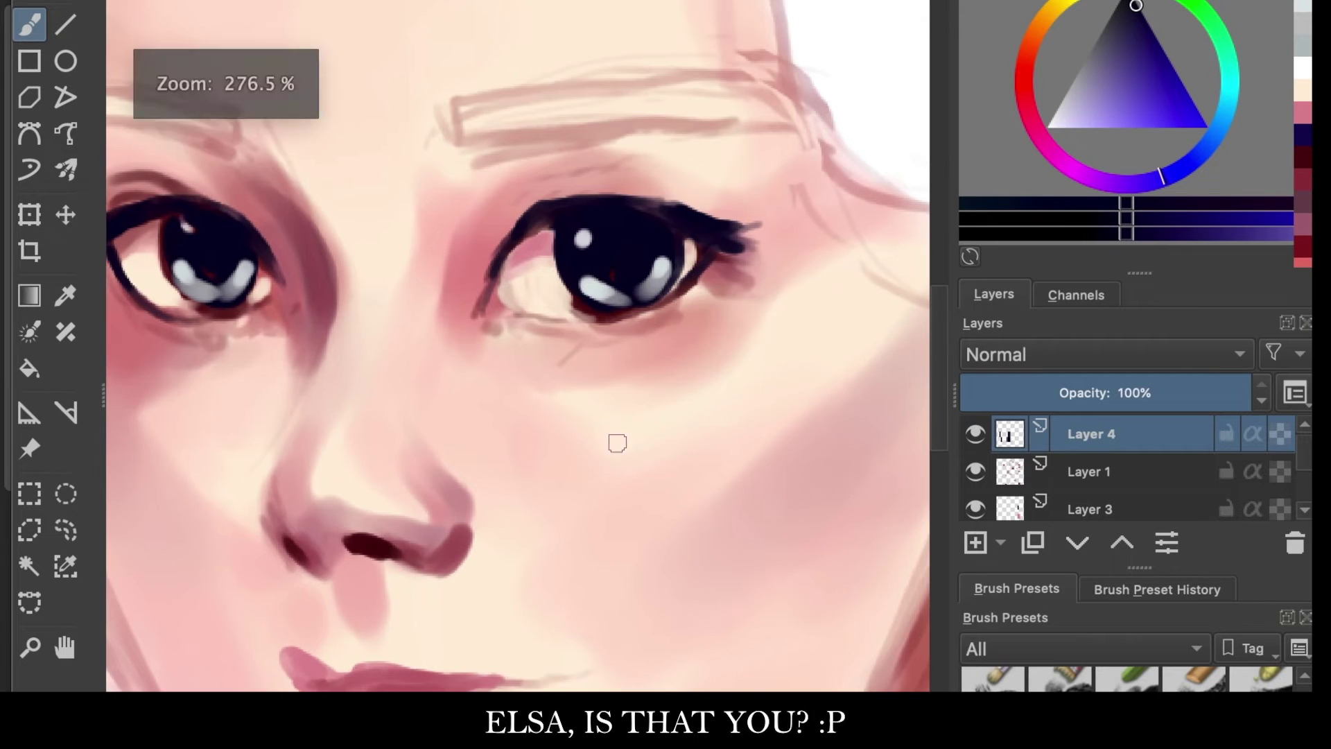
{"action": "left_click", "coordinate": [728, 291], "text": "ctrl"}
{"action": "left_click_drag", "start_coordinate": [742, 250], "coordinate": [694, 291]}
{"action": "mouse_move", "coordinate": [735, 347]}
{"action": "left_mouse_down"}
{"action": "mouse_move", "coordinate": [735, 363]}
{"action": "mouse_move", "coordinate": [600, 431]}
{"action": "left_mouse_up"}
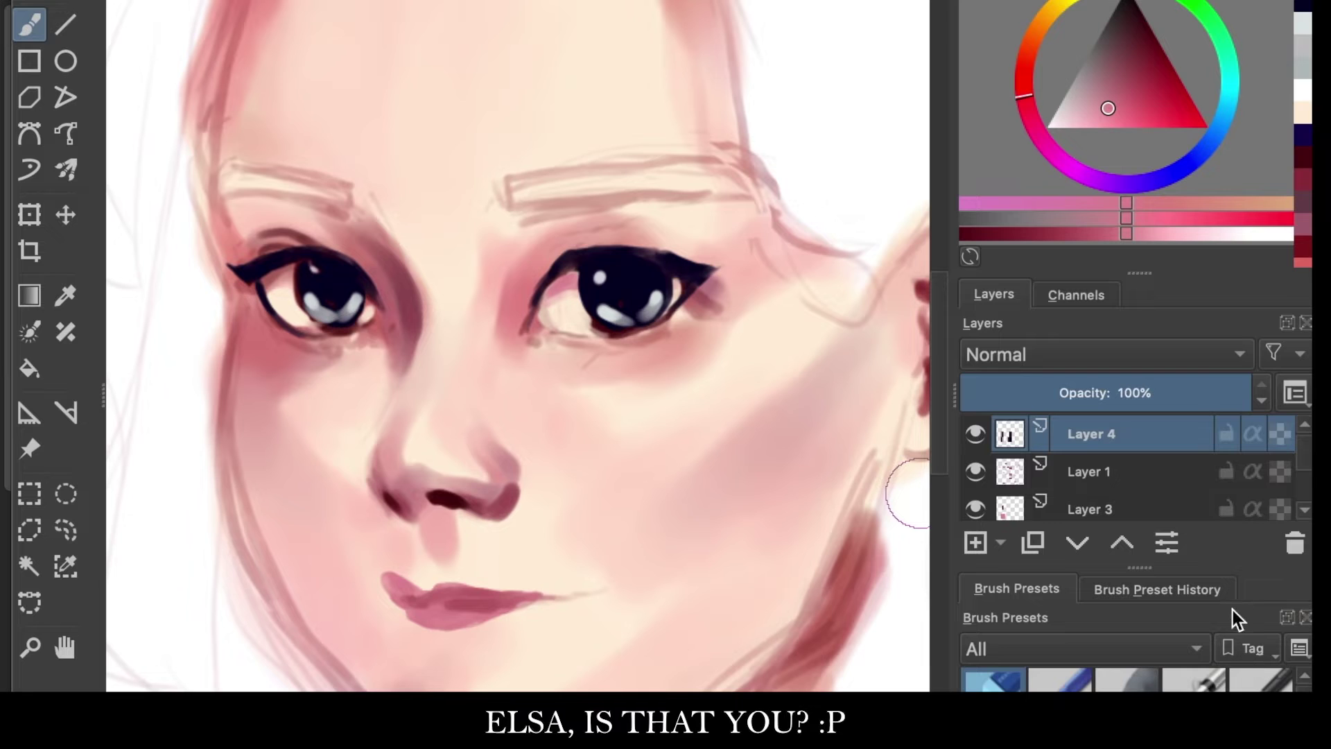
Step: Move Layer 3 above Layer 1, darken the line between the lips, and add Layer 5
{"action": "left_click", "coordinate": [979, 471]}
{"action": "left_click_drag", "start_coordinate": [1089, 509], "coordinate": [1085, 458]}
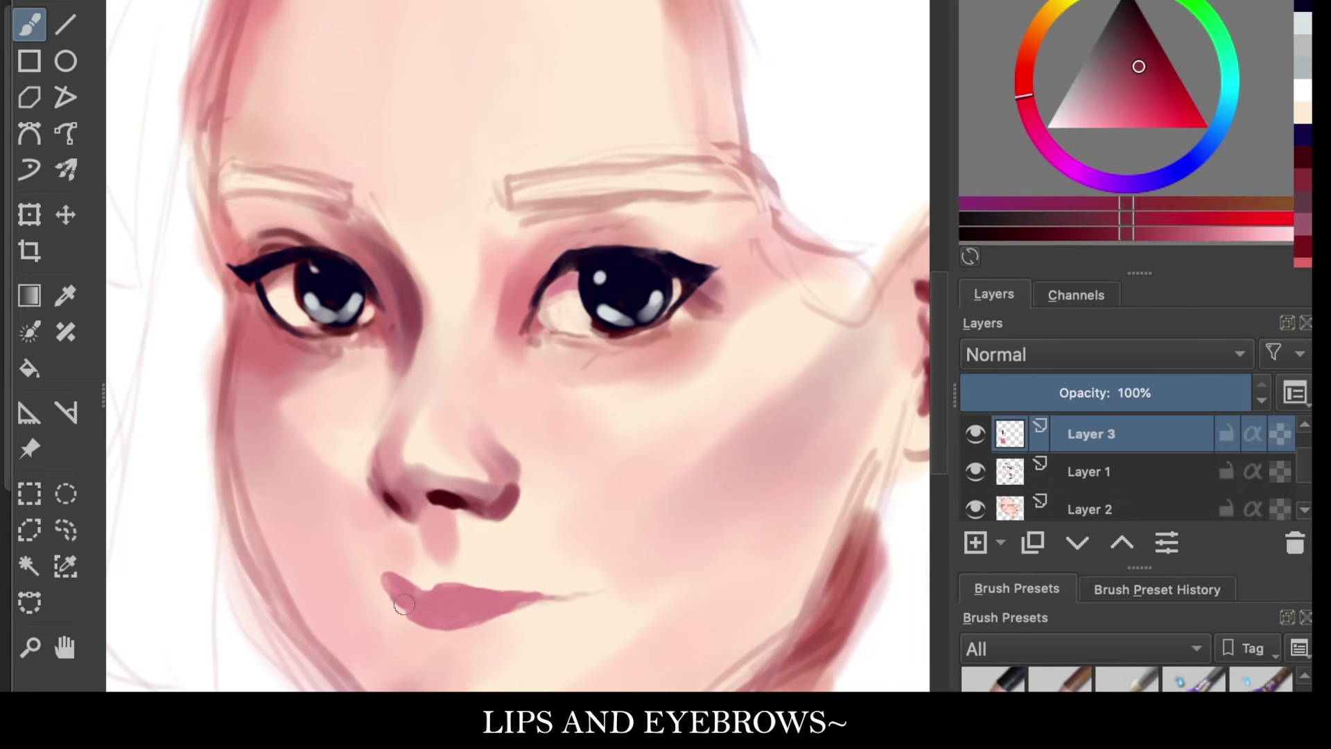
{"action": "left_click_drag", "start_coordinate": [401, 602], "coordinate": [456, 603]}
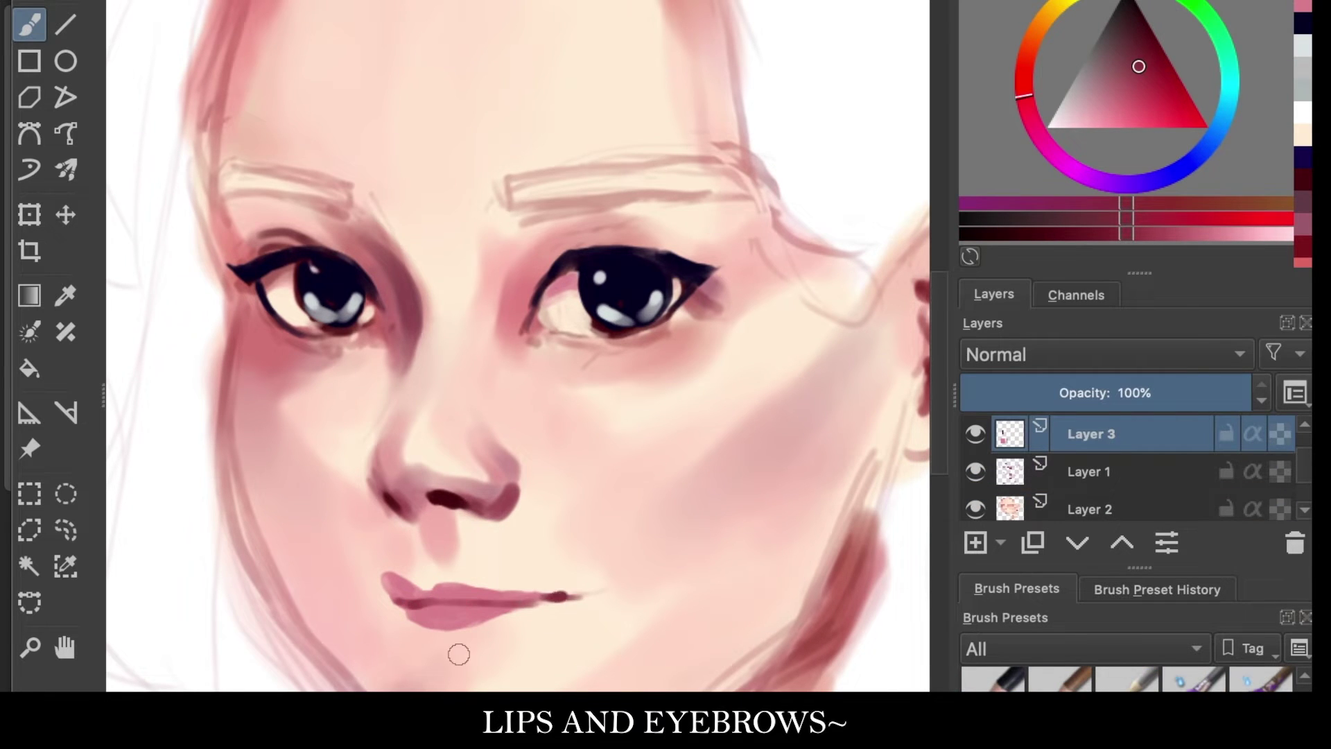
{"action": "scroll", "coordinate": [670, 572], "scroll_direction": "down", "scroll_amount": 1}
{"action": "left_click", "coordinate": [975, 543]}
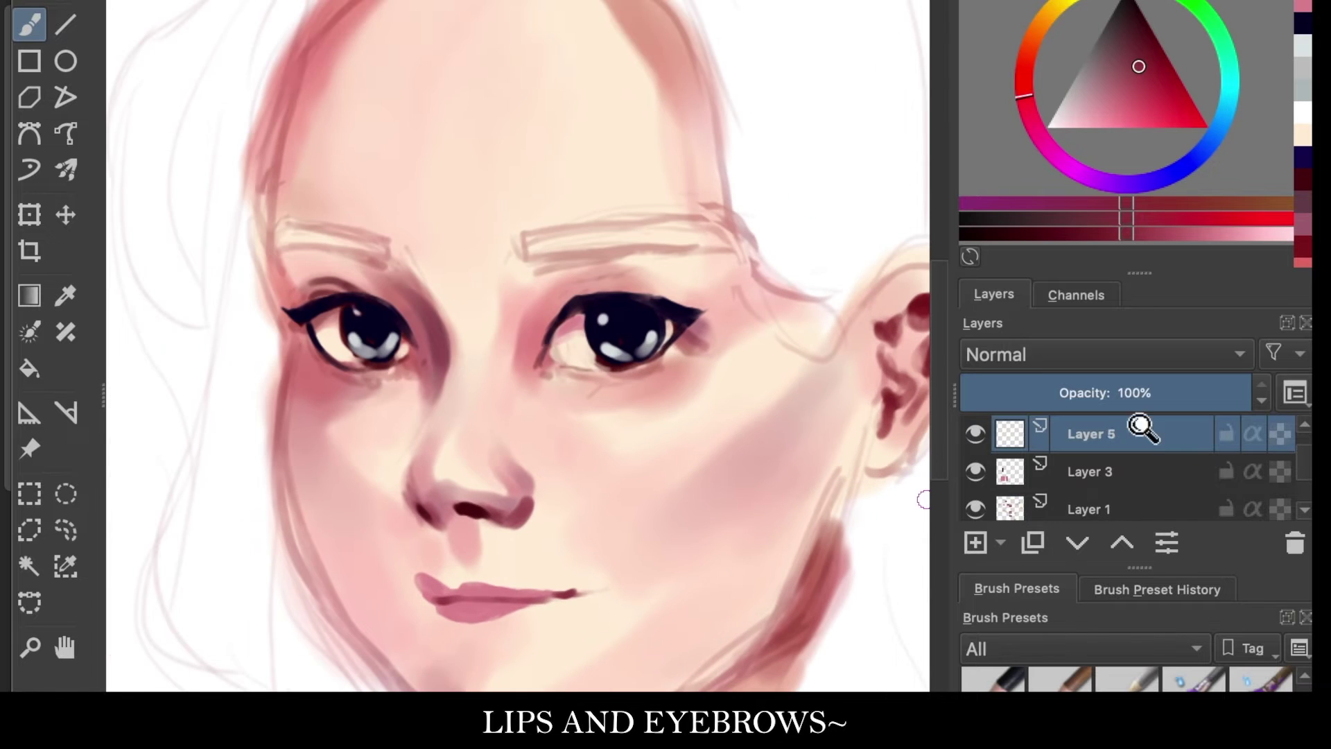
Step: Paint brown brows over both eyebrow sketches, then nudge the left eye down on its layer
{"action": "left_click_drag", "start_coordinate": [522, 241], "coordinate": [676, 234]}
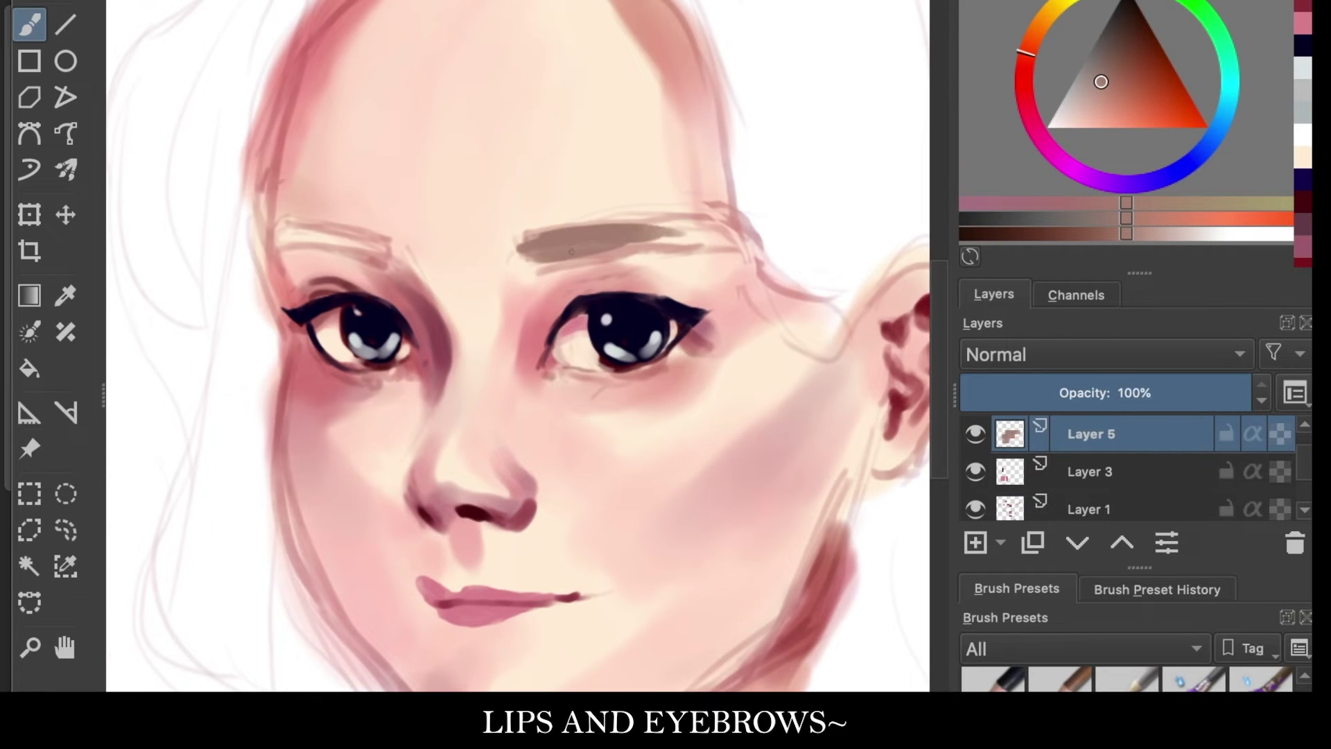
{"action": "left_click_drag", "start_coordinate": [277, 243], "coordinate": [393, 266]}
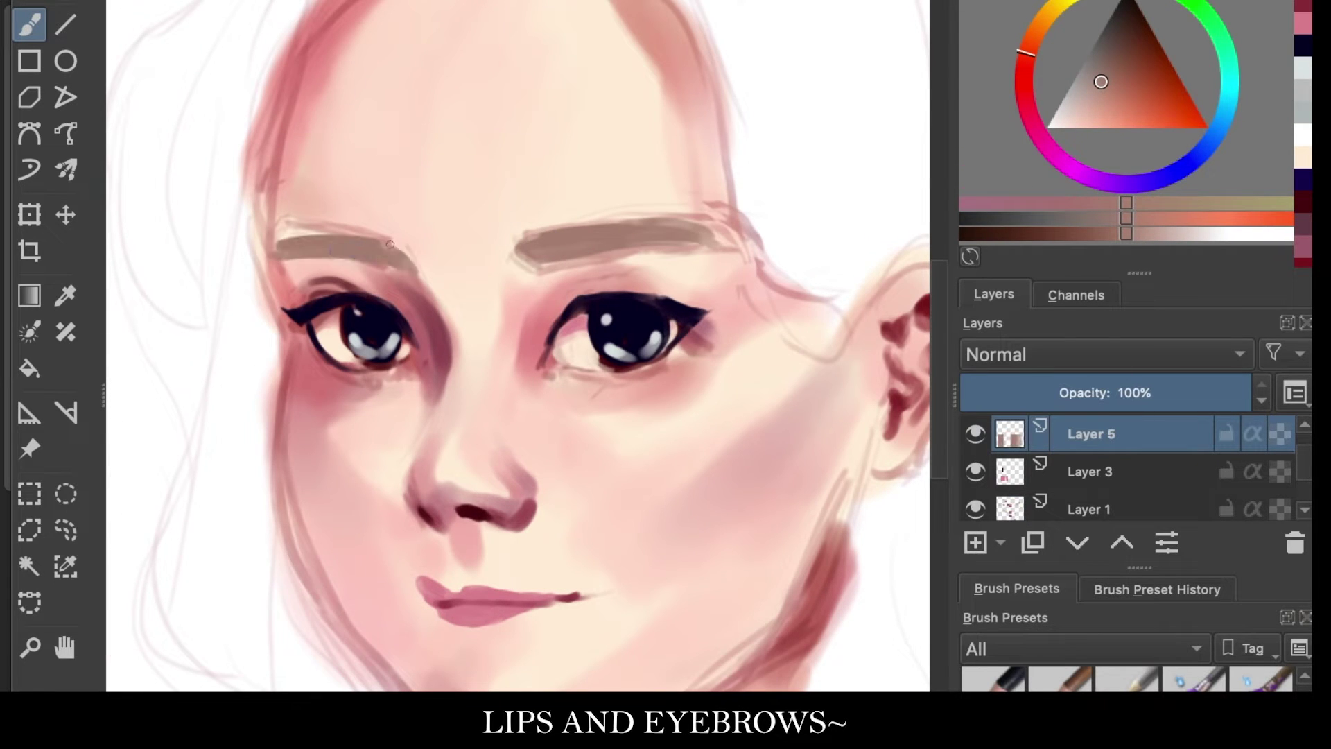
{"action": "key", "text": "Page_Up"}
{"action": "left_click", "coordinate": [65, 529]}
{"action": "mouse_move", "coordinate": [264, 291]}
{"action": "left_mouse_down"}
{"action": "mouse_move", "coordinate": [437, 395]}
{"action": "mouse_move", "coordinate": [399, 380]}
{"action": "left_mouse_up"}
{"action": "key", "text": "ctrl+t"}
{"action": "key", "text": "Return"}
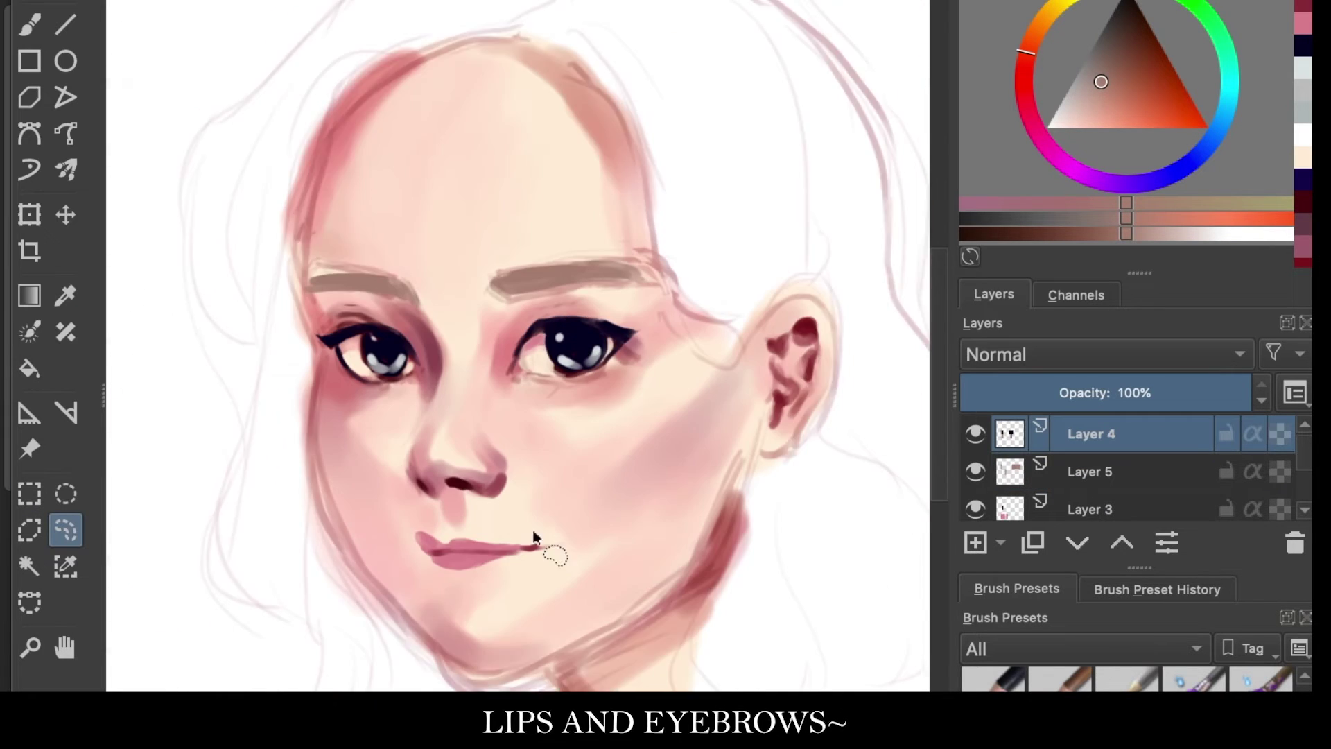
Step: Paint a light skin highlight along the nose and start blocking brown hair atop the head
{"action": "key", "text": "Page_Down"}
{"action": "key", "text": "b"}
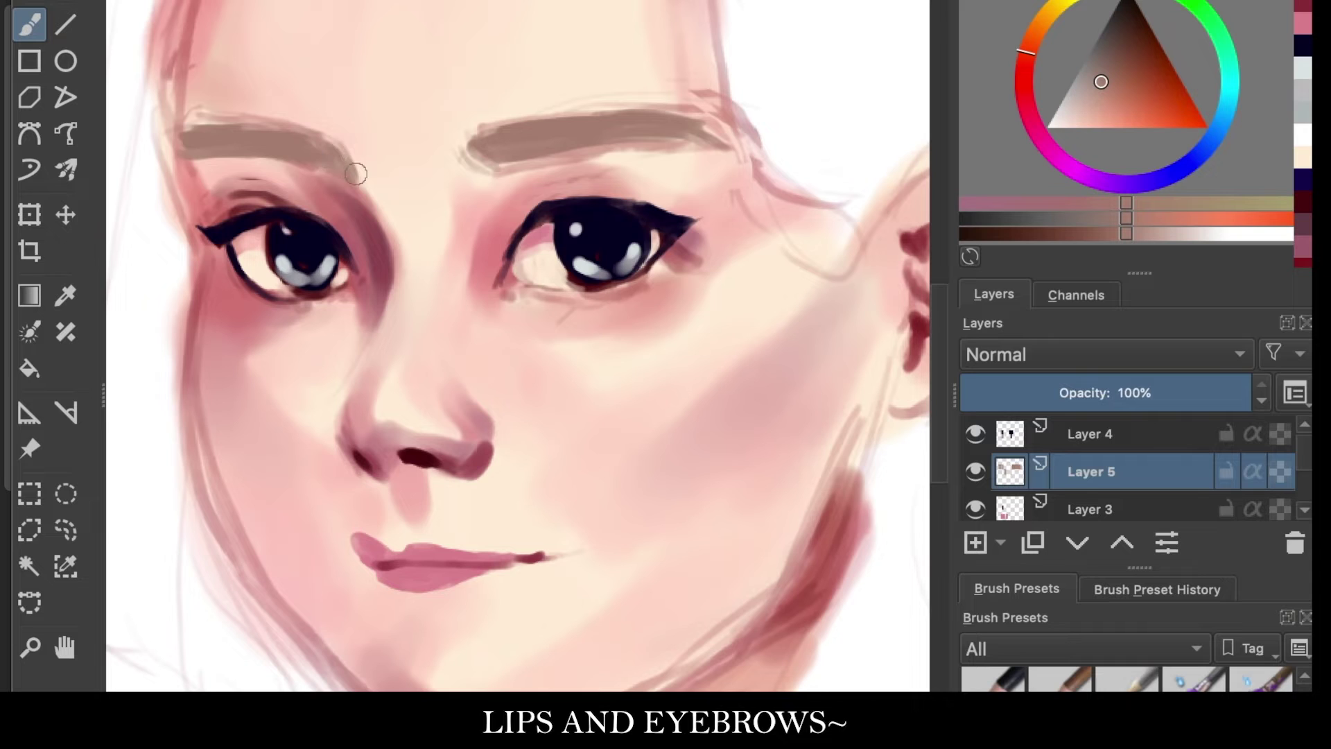
{"action": "left_click", "coordinate": [395, 333], "text": "ctrl"}
{"action": "left_click_drag", "start_coordinate": [353, 412], "coordinate": [371, 371]}
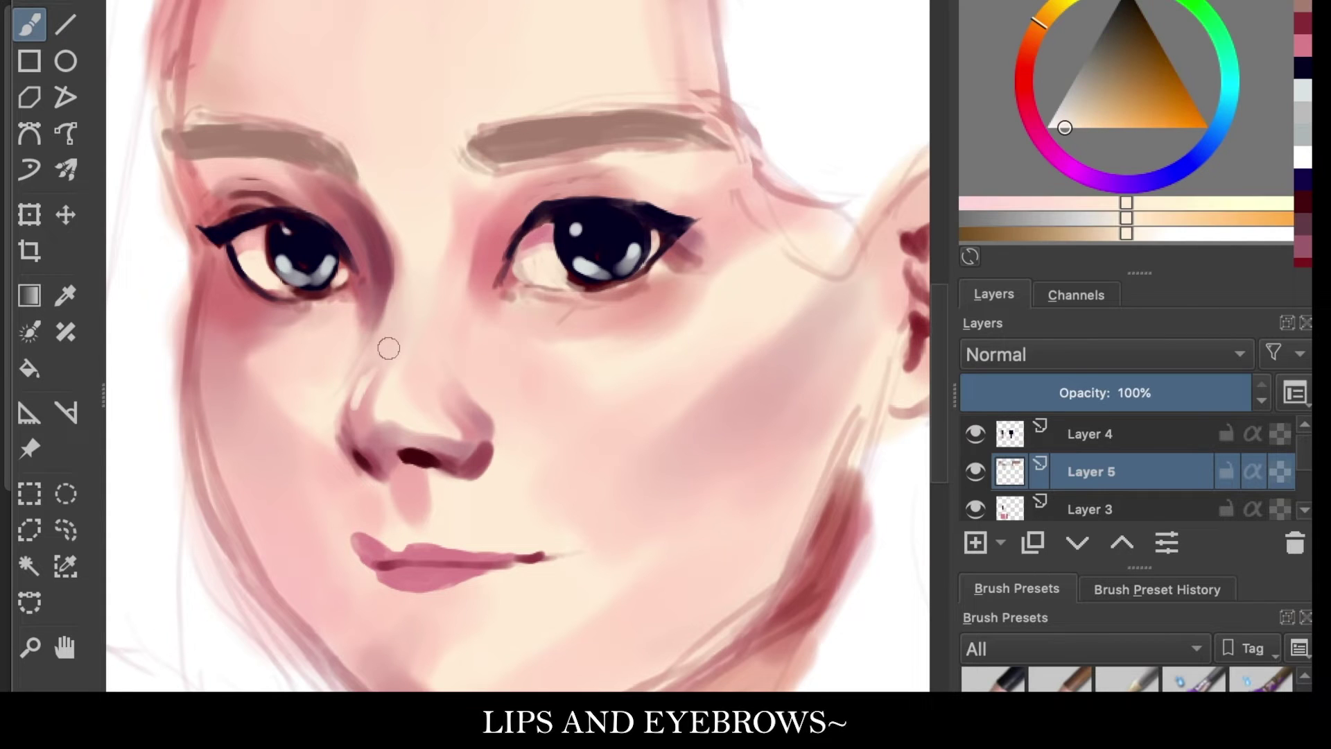
{"action": "left_click_drag", "start_coordinate": [1065, 127], "coordinate": [1058, 127]}
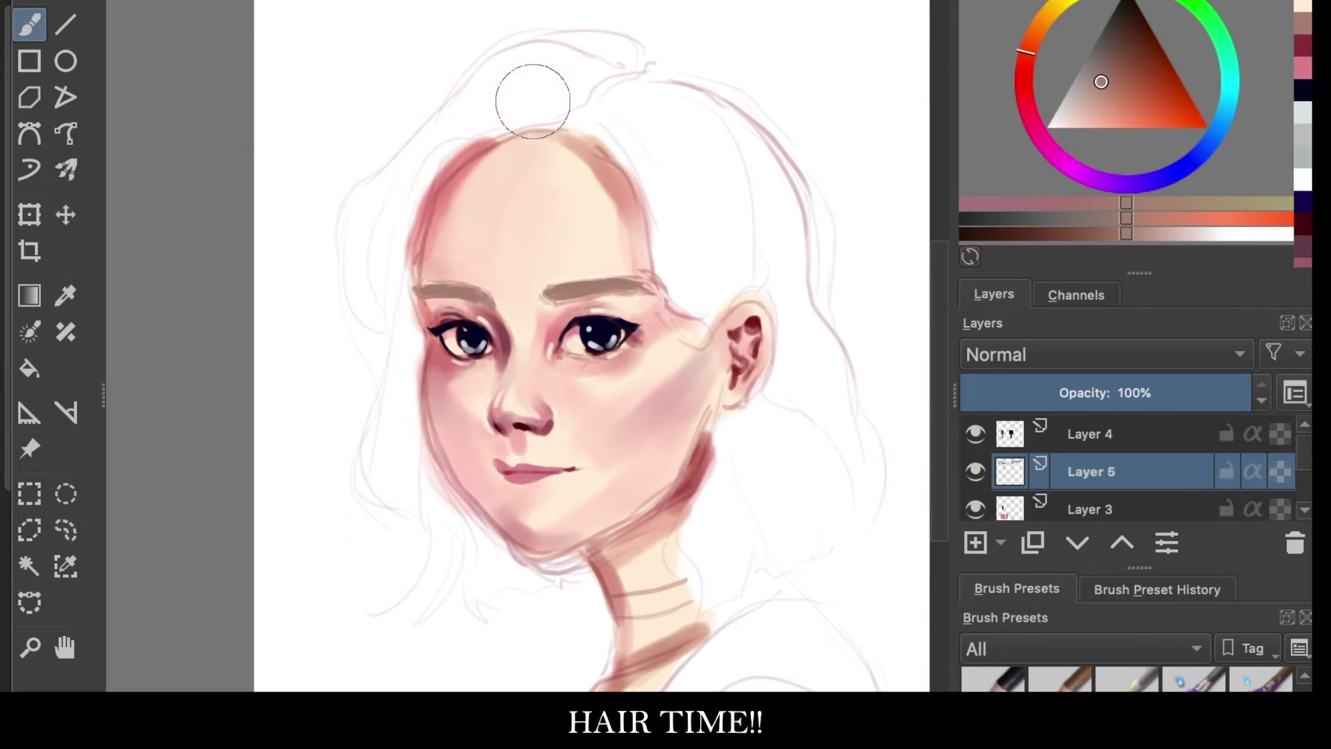
{"action": "left_click_drag", "start_coordinate": [533, 101], "coordinate": [388, 201]}
Step: Block in brown hair across the top of the head and down the left side below the chin
{"action": "left_click_drag", "start_coordinate": [610, 63], "coordinate": [368, 277]}
{"action": "left_click_drag", "start_coordinate": [375, 194], "coordinate": [389, 346]}
{"action": "left_click_drag", "start_coordinate": [409, 243], "coordinate": [423, 451]}
{"action": "left_click_drag", "start_coordinate": [381, 277], "coordinate": [450, 589]}
{"action": "left_click_drag", "start_coordinate": [457, 541], "coordinate": [568, 590]}
{"action": "left_click_drag", "start_coordinate": [583, 118], "coordinate": [666, 263]}
Step: Fill the top hairline and crown, then paint hair down the right temple, around the ear to the neck
{"action": "left_click_drag", "start_coordinate": [485, 153], "coordinate": [660, 95]}
{"action": "left_click_drag", "start_coordinate": [458, 173], "coordinate": [596, 125]}
{"action": "mouse_move", "coordinate": [658, 76]}
{"action": "left_mouse_down"}
{"action": "mouse_move", "coordinate": [610, 107]}
{"action": "mouse_move", "coordinate": [676, 97]}
{"action": "left_mouse_up"}
{"action": "left_click_drag", "start_coordinate": [624, 166], "coordinate": [711, 308]}
{"action": "left_click", "coordinate": [654, 169], "text": "ctrl"}
{"action": "mouse_move", "coordinate": [657, 197]}
{"action": "left_mouse_down"}
{"action": "mouse_move", "coordinate": [701, 312]}
{"action": "mouse_move", "coordinate": [685, 367]}
{"action": "left_mouse_up"}
{"action": "mouse_move", "coordinate": [731, 299]}
{"action": "left_mouse_down"}
{"action": "mouse_move", "coordinate": [749, 402]}
{"action": "mouse_move", "coordinate": [690, 555]}
{"action": "mouse_move", "coordinate": [828, 494]}
{"action": "left_mouse_up"}
Step: Add hair strands beside the left cheek and along the right side of the neck
{"action": "mouse_move", "coordinate": [443, 527]}
{"action": "left_mouse_down"}
{"action": "mouse_move", "coordinate": [416, 610]}
{"action": "mouse_move", "coordinate": [582, 576]}
{"action": "left_mouse_up"}
{"action": "left_click_drag", "start_coordinate": [444, 499], "coordinate": [410, 380]}
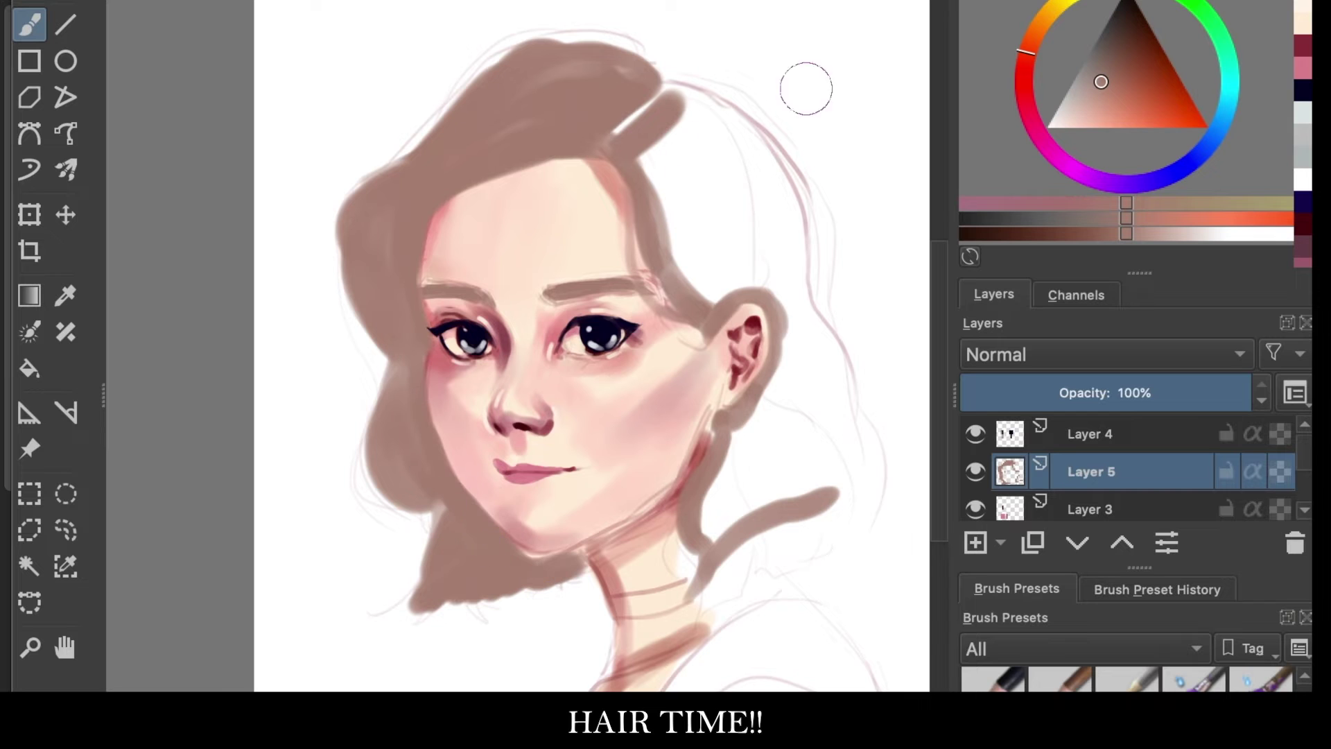
{"action": "scroll", "coordinate": [421, 366], "scroll_direction": "up", "scroll_amount": 2}
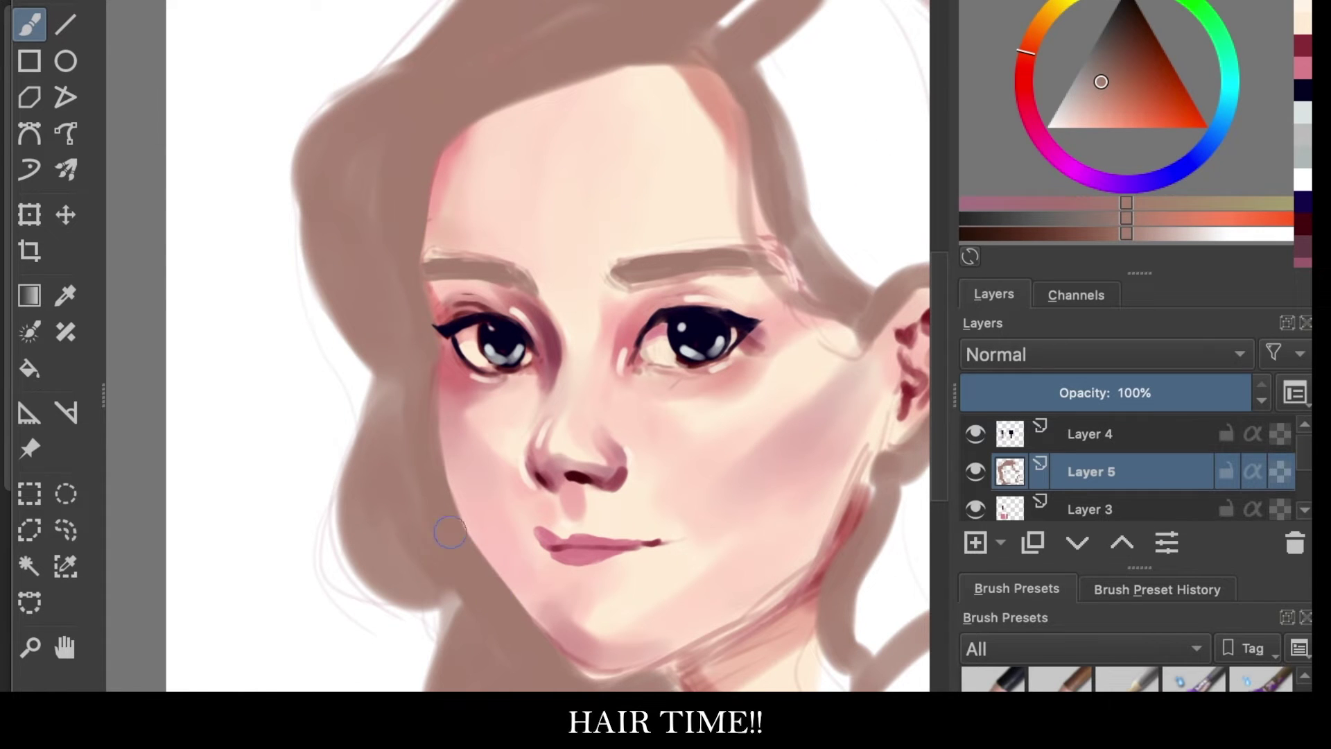
{"action": "scroll", "coordinate": [447, 498], "scroll_direction": "down", "scroll_amount": 2}
{"action": "left_click_drag", "start_coordinate": [799, 443], "coordinate": [721, 568]}
{"action": "scroll", "coordinate": [788, 470], "scroll_direction": "down", "scroll_amount": 1}
{"action": "mouse_move", "coordinate": [763, 91]}
{"action": "left_mouse_down"}
{"action": "mouse_move", "coordinate": [701, 4]}
{"action": "mouse_move", "coordinate": [794, 181]}
{"action": "mouse_move", "coordinate": [889, 474]}
{"action": "left_mouse_up"}
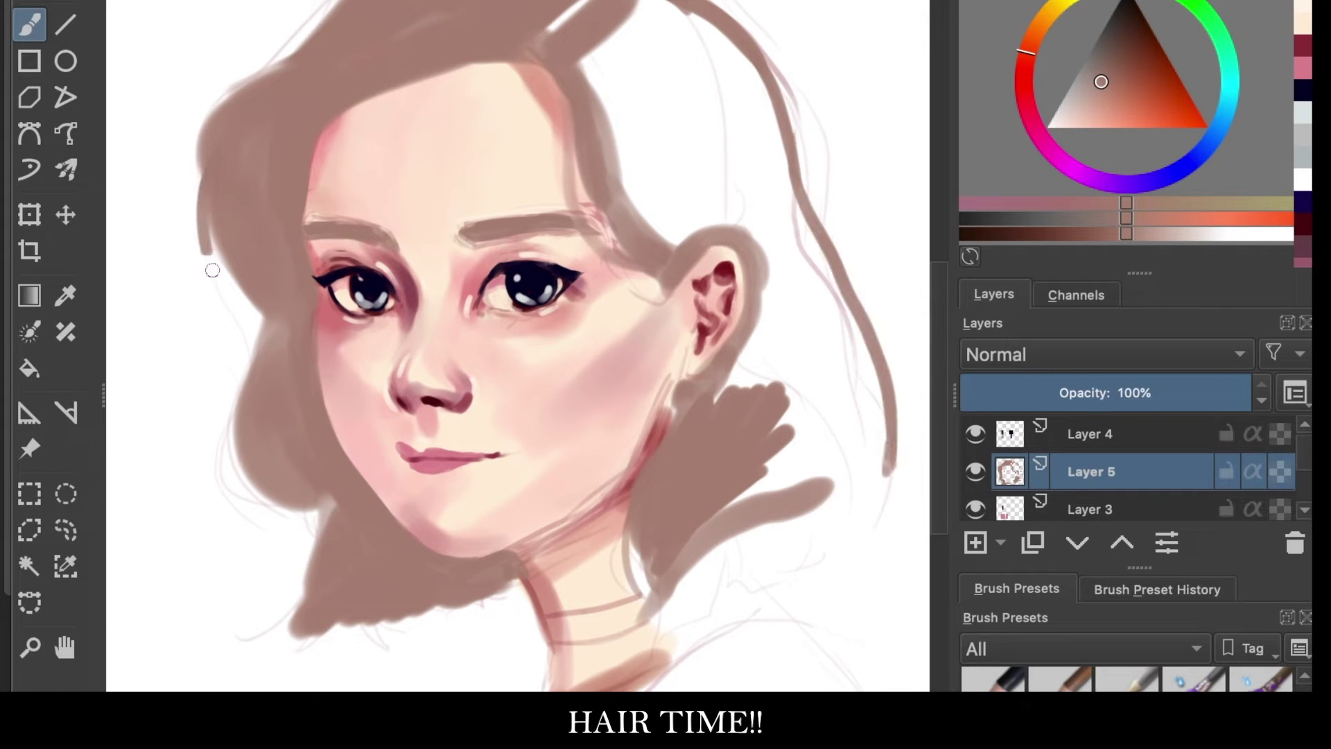
{"action": "left_click_drag", "start_coordinate": [205, 173], "coordinate": [253, 347]}
Step: Fill out the bob's edges: left side, below the chin, past the ear, and top-left
{"action": "mouse_move", "coordinate": [319, 7]}
{"action": "left_mouse_down"}
{"action": "mouse_move", "coordinate": [242, 499]}
{"action": "mouse_move", "coordinate": [306, 487]}
{"action": "left_mouse_up"}
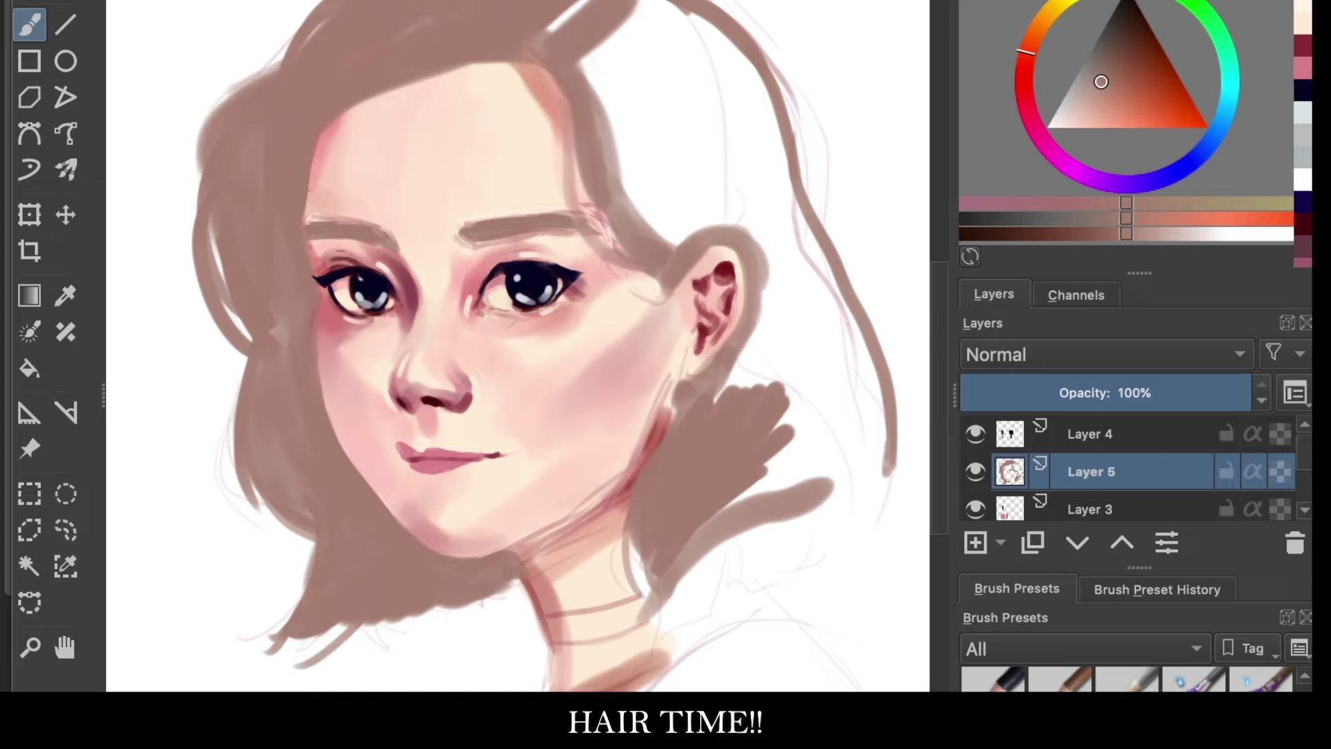
{"action": "left_click_drag", "start_coordinate": [462, 576], "coordinate": [284, 580]}
{"action": "mouse_move", "coordinate": [575, 140]}
{"action": "left_mouse_down"}
{"action": "mouse_move", "coordinate": [628, 48]}
{"action": "mouse_move", "coordinate": [763, 208]}
{"action": "left_mouse_up"}
{"action": "mouse_move", "coordinate": [659, 208]}
{"action": "left_mouse_down"}
{"action": "mouse_move", "coordinate": [805, 284]}
{"action": "mouse_move", "coordinate": [770, 303]}
{"action": "mouse_move", "coordinate": [881, 458]}
{"action": "mouse_move", "coordinate": [686, 569]}
{"action": "left_mouse_up"}
{"action": "left_click_drag", "start_coordinate": [767, 532], "coordinate": [694, 589]}
{"action": "left_click_drag", "start_coordinate": [326, 641], "coordinate": [499, 600]}
{"action": "mouse_move", "coordinate": [228, 361]}
{"action": "left_mouse_down"}
{"action": "mouse_move", "coordinate": [187, 125]}
{"action": "mouse_move", "coordinate": [370, 29]}
{"action": "left_mouse_up"}
Step: Add a new Layer 6 above the hair and pick a lighter colour for strands
{"action": "scroll", "coordinate": [613, 489], "scroll_direction": "down", "scroll_amount": 2}
{"action": "left_click", "coordinate": [976, 543]}
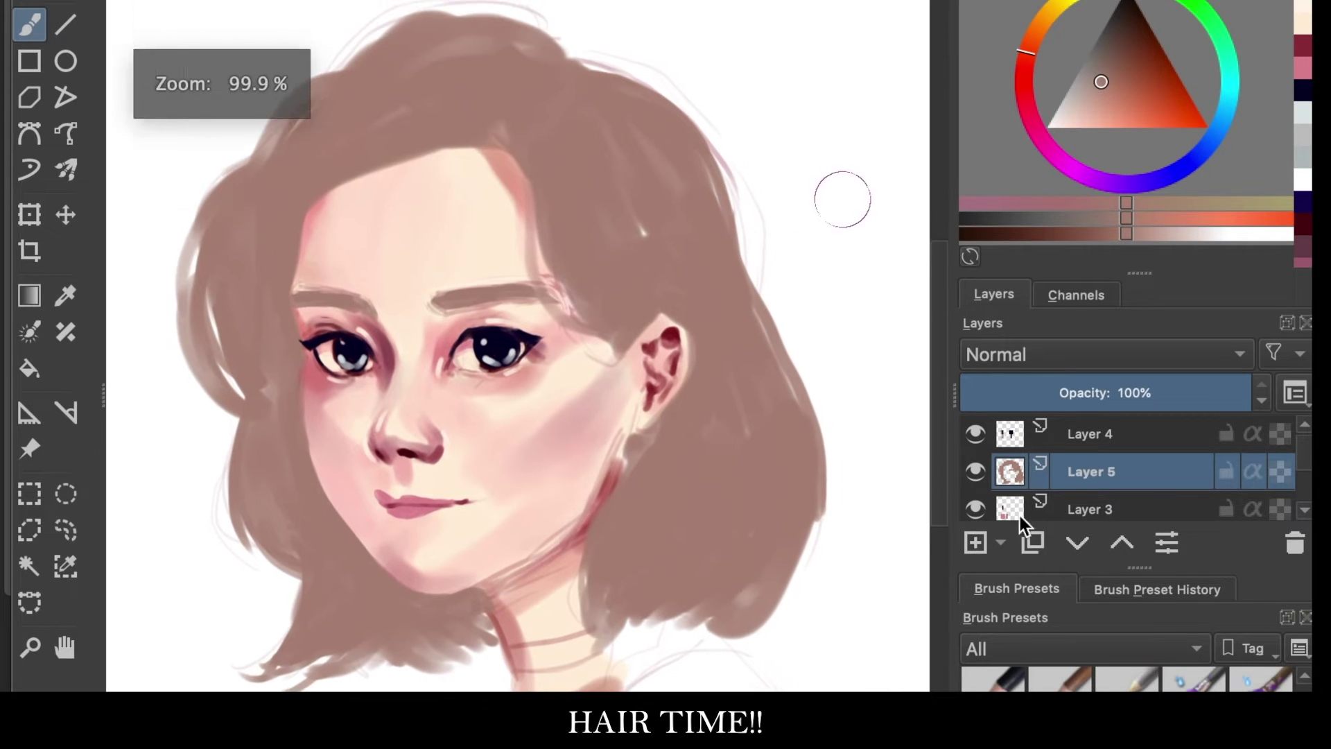
{"action": "left_click", "coordinate": [1082, 97]}
Step: Paint light strands over the hair above the right brow, then pick a pale cream highlight colour
{"action": "left_click_drag", "start_coordinate": [534, 145], "coordinate": [586, 306]}
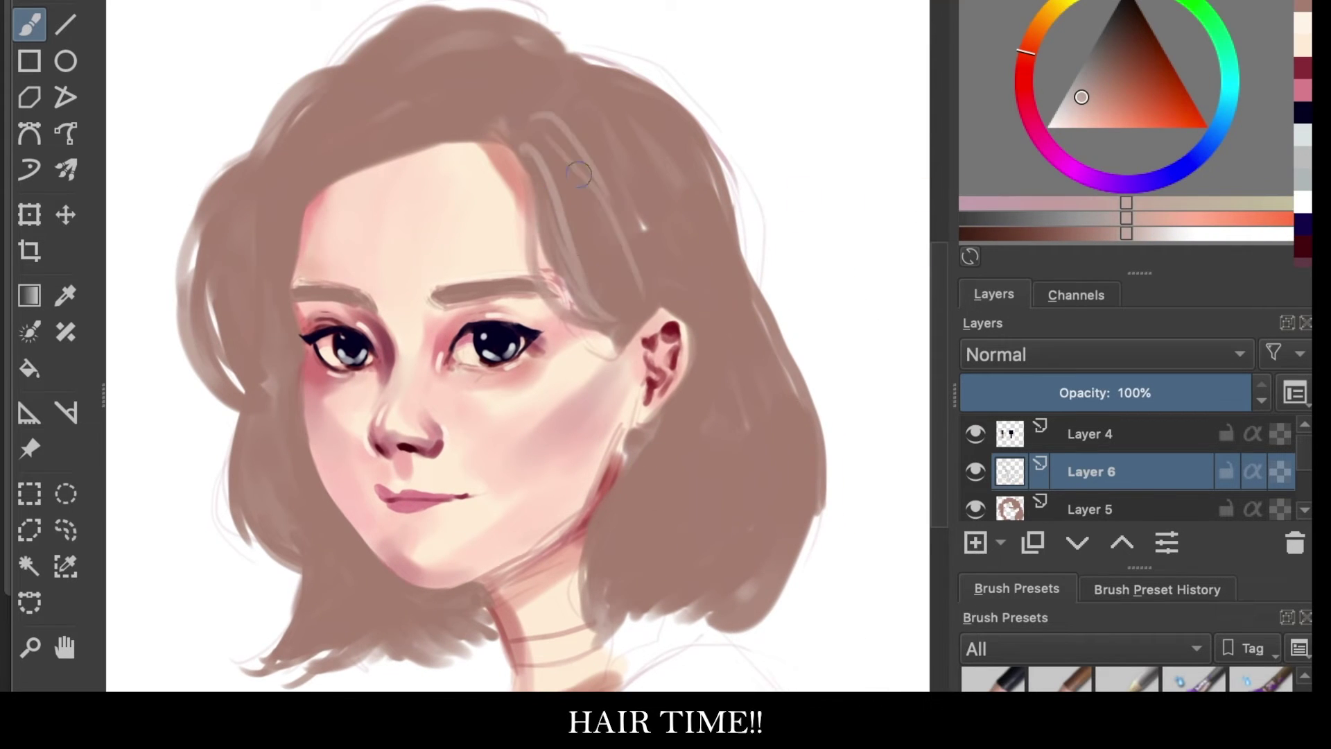
{"action": "left_click_drag", "start_coordinate": [555, 111], "coordinate": [624, 298]}
{"action": "left_click", "coordinate": [539, 111], "text": "ctrl"}
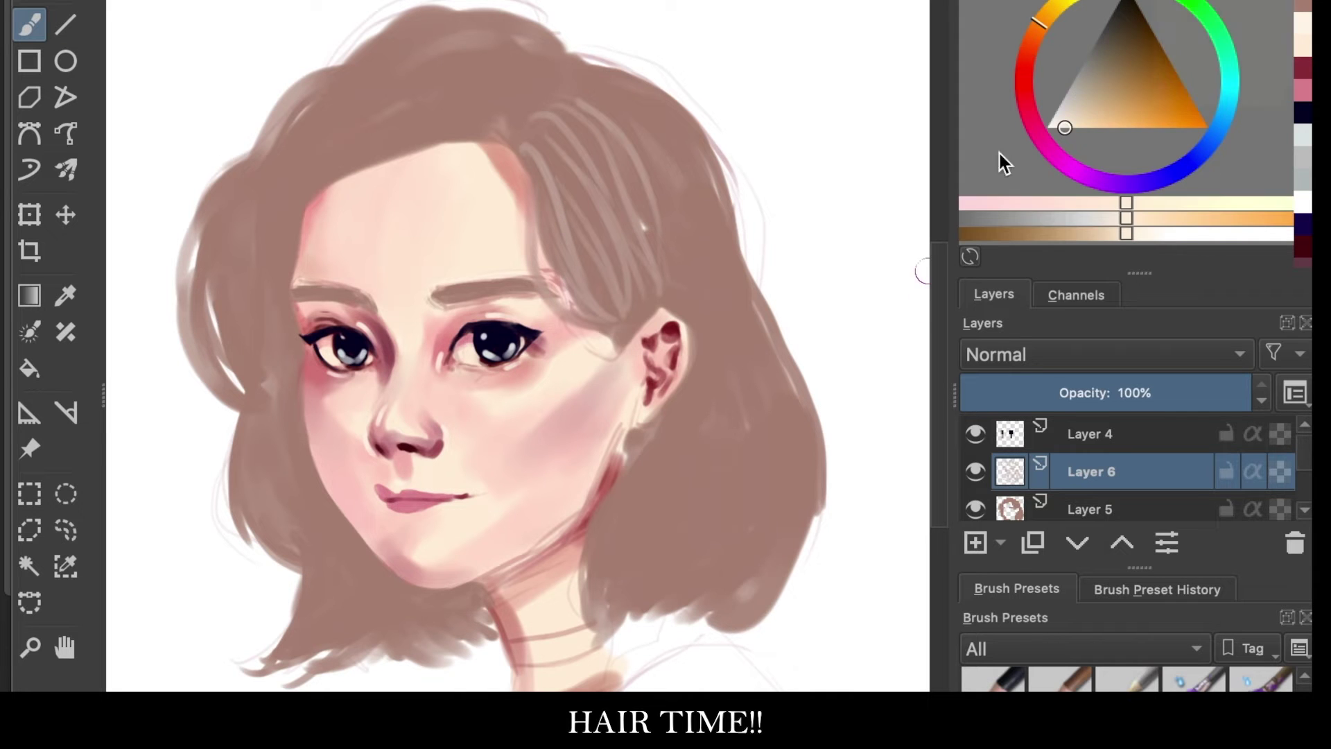
{"action": "scroll", "coordinate": [548, 139], "scroll_direction": "up", "scroll_amount": 2}
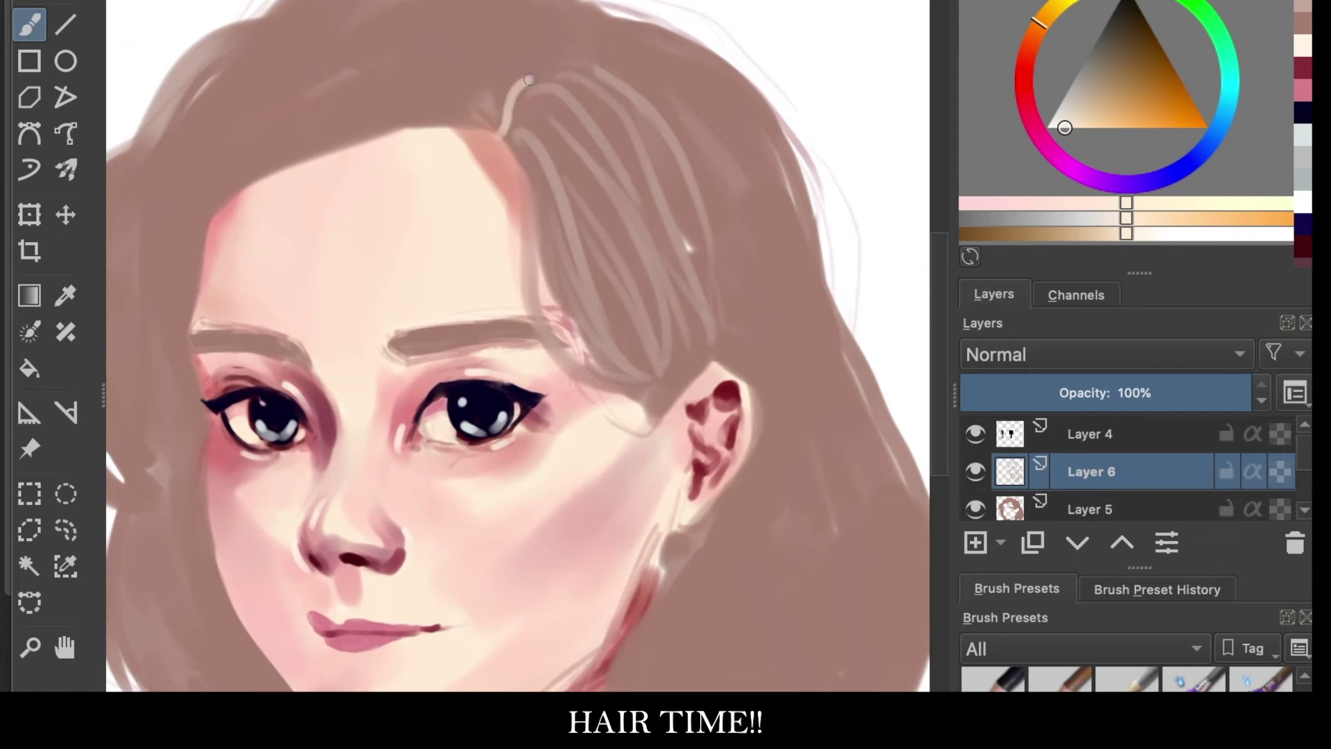
{"action": "scroll", "coordinate": [484, 133], "scroll_direction": "down", "scroll_amount": 3}
{"action": "left_click", "coordinate": [1091, 502]}
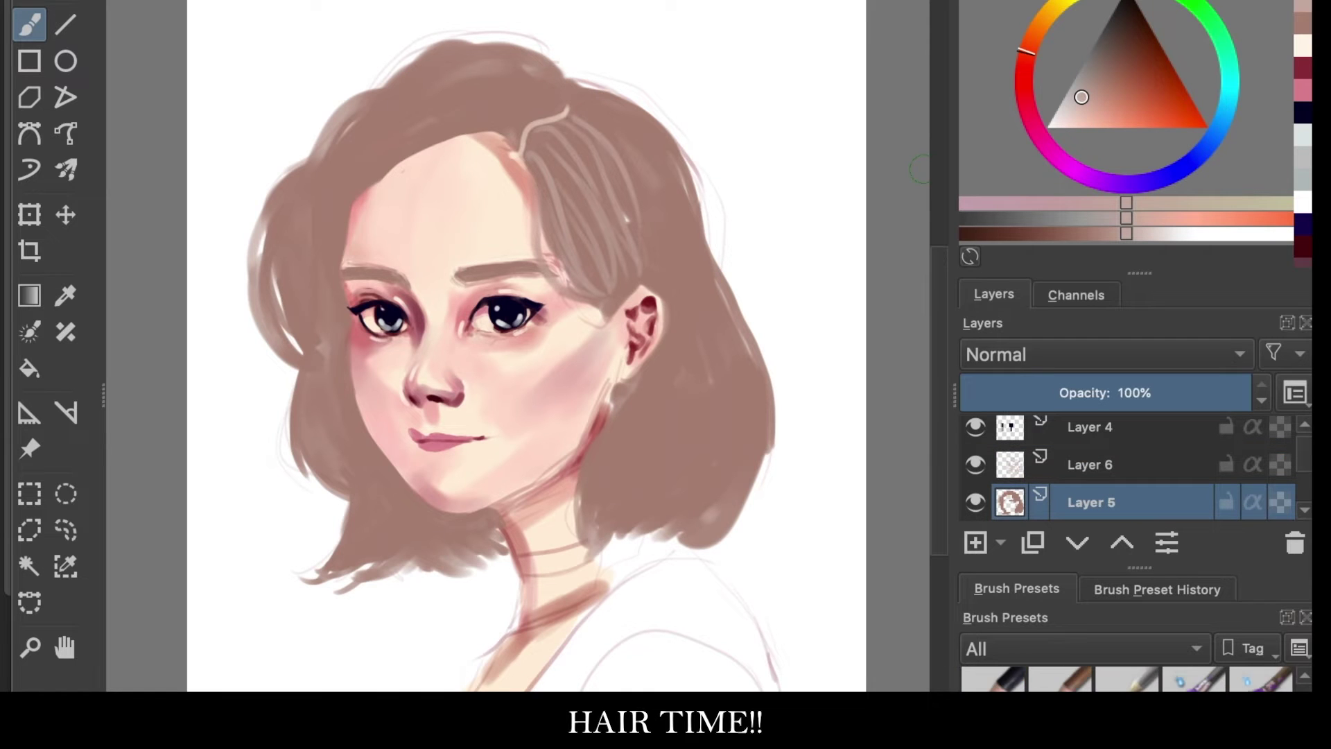
{"action": "key", "text": "Page_Up"}
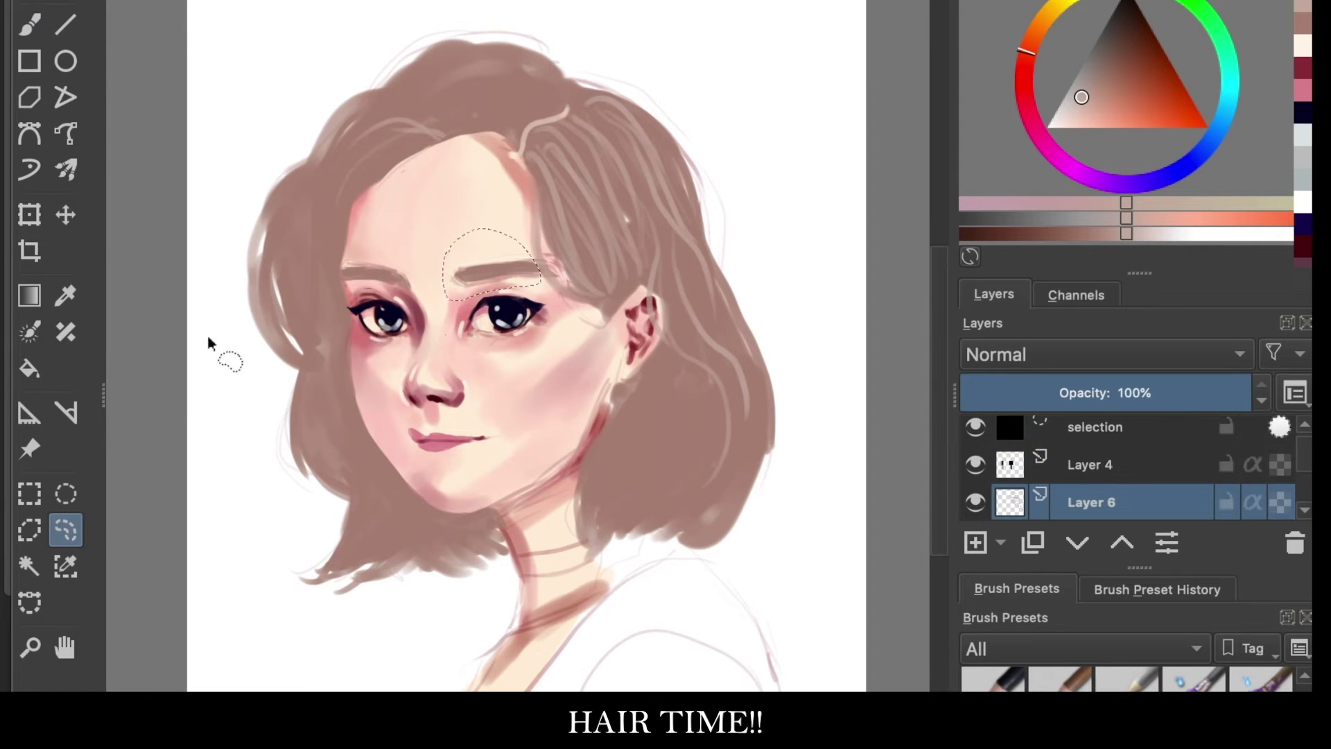
Step: Abandon the eyebrow transform and nudge the right eye into place with a freehand-selection transform
{"action": "key", "text": "ctrl+t"}
{"action": "key", "text": "Page_Down"}
{"action": "left_click", "coordinate": [65, 493]}
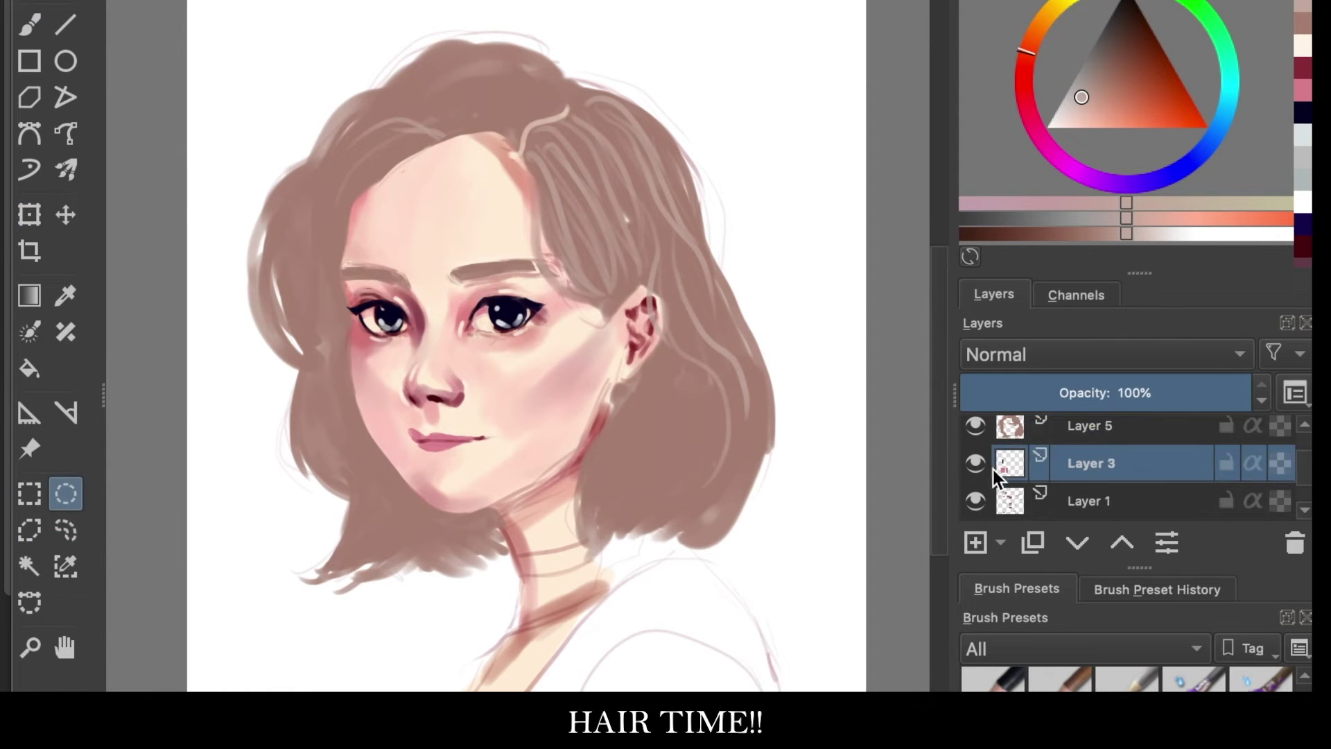
{"action": "scroll", "coordinate": [1092, 485], "scroll_direction": "up", "scroll_amount": 1}
{"action": "left_click", "coordinate": [1091, 433]}
{"action": "left_click", "coordinate": [66, 530]}
{"action": "mouse_move", "coordinate": [499, 285]}
{"action": "left_mouse_down"}
{"action": "mouse_move", "coordinate": [485, 285]}
{"action": "mouse_move", "coordinate": [541, 288]}
{"action": "left_mouse_up"}
{"action": "key", "text": "ctrl+t"}
{"action": "scroll", "coordinate": [508, 431], "scroll_direction": "up", "scroll_amount": 2}
{"action": "scroll", "coordinate": [550, 288], "scroll_direction": "up", "scroll_amount": 2}
{"action": "key", "text": "Return"}
{"action": "scroll", "coordinate": [381, 534], "scroll_direction": "down", "scroll_amount": 4}
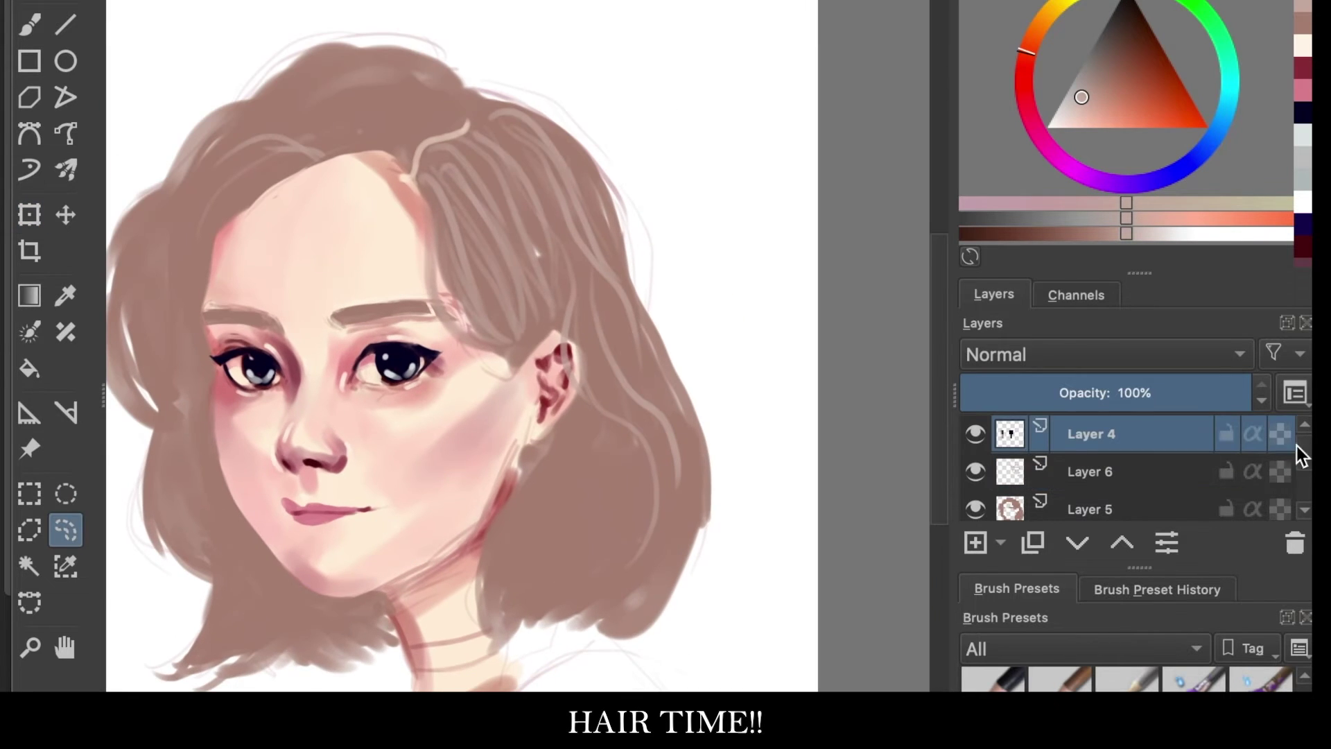
Step: Paint pale strands across the crown of the hair on the strands layer
{"action": "key", "text": "Page_Down"}
{"action": "key", "text": "b"}
{"action": "left_click_drag", "start_coordinate": [368, 56], "coordinate": [305, 131]}
{"action": "left_click_drag", "start_coordinate": [409, 62], "coordinate": [385, 97]}
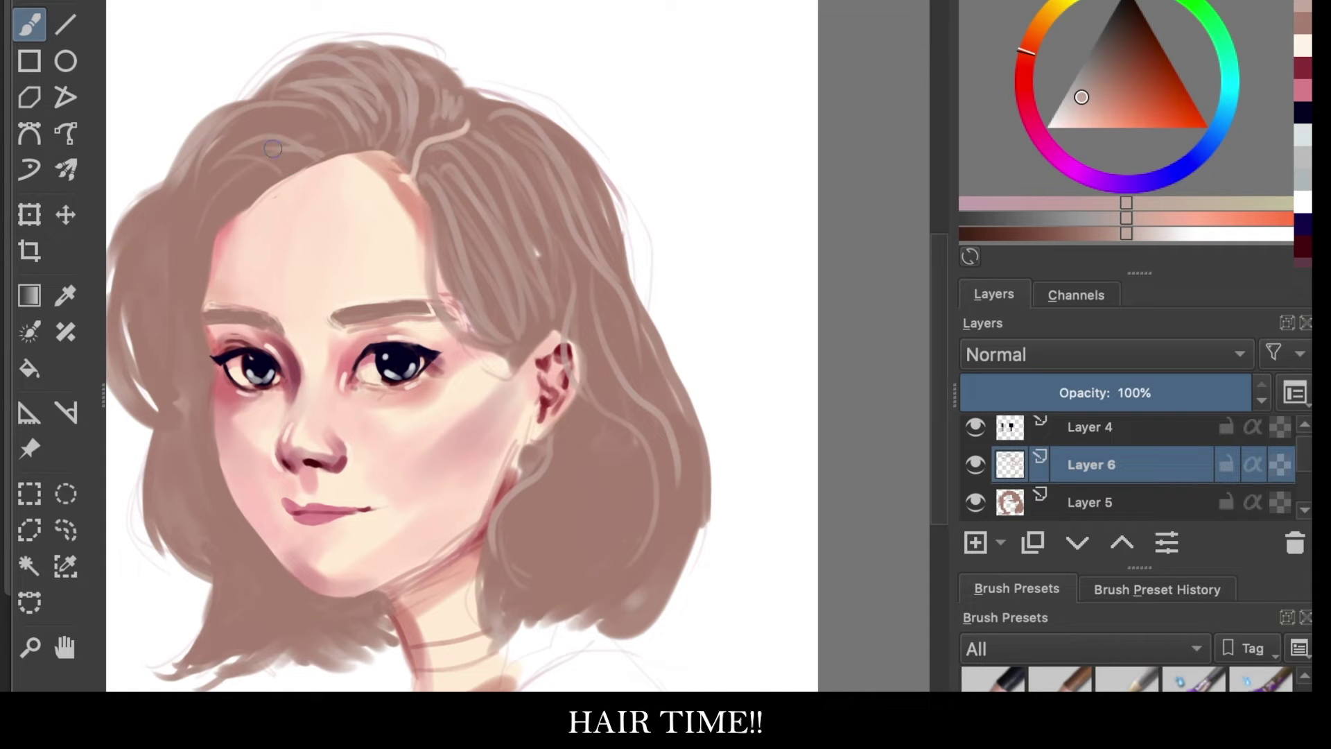
{"action": "left_click_drag", "start_coordinate": [273, 148], "coordinate": [332, 149]}
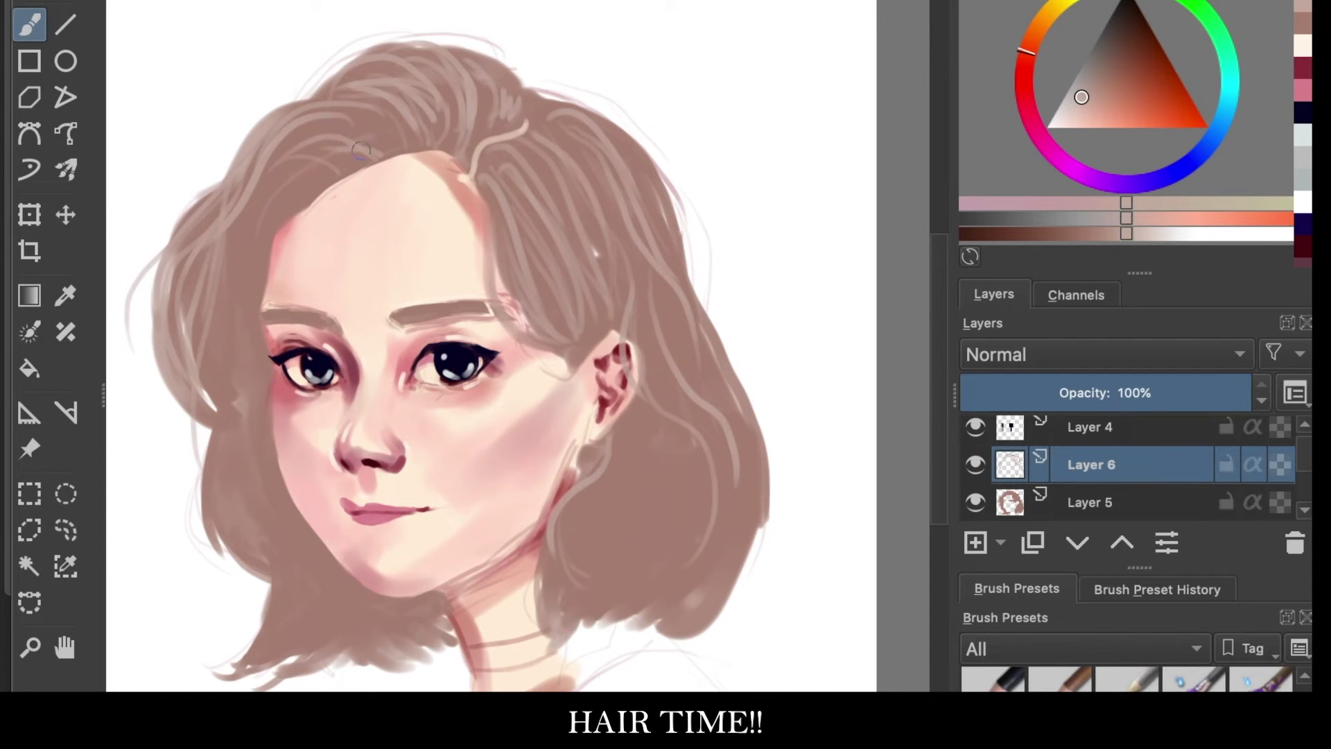
Step: Brush light strands down the left side of the hair toward the lower ends
{"action": "left_click_drag", "start_coordinate": [258, 187], "coordinate": [229, 555]}
{"action": "left_click_drag", "start_coordinate": [208, 291], "coordinate": [249, 534]}
{"action": "left_click_drag", "start_coordinate": [236, 403], "coordinate": [298, 586]}
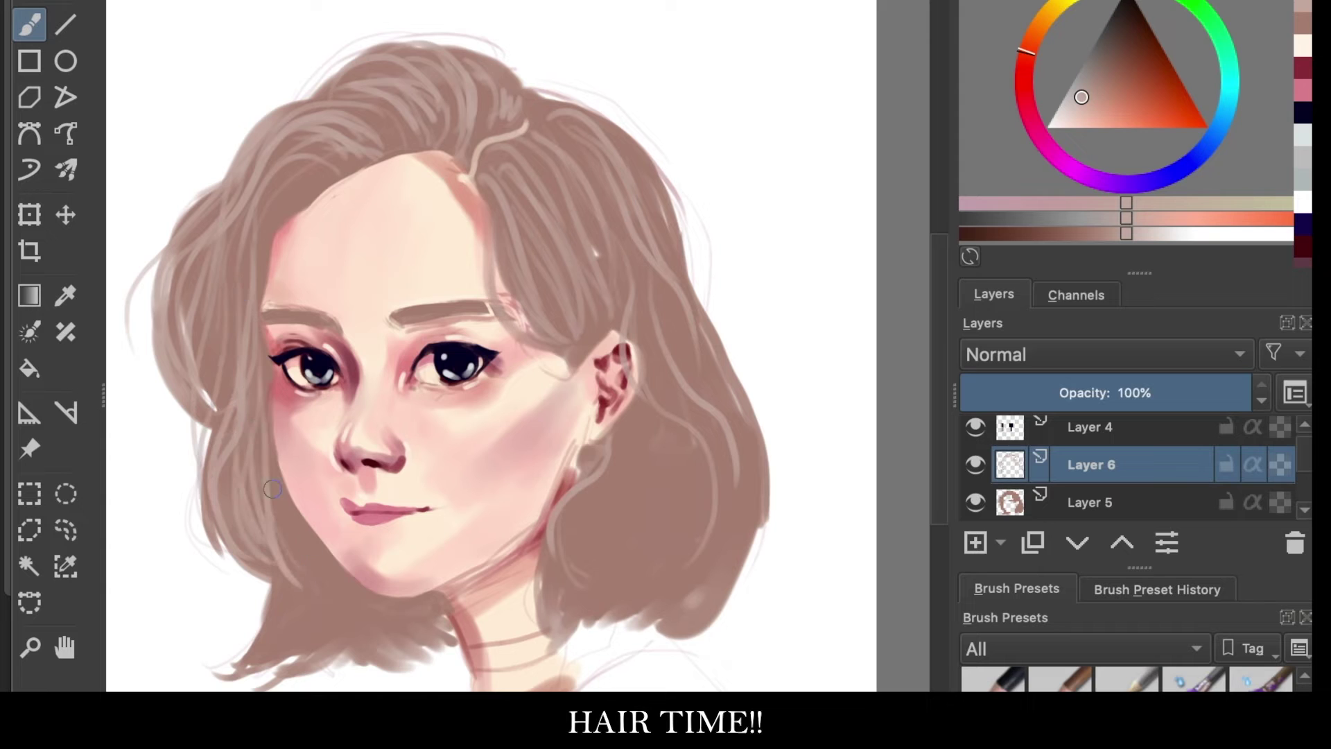
{"action": "left_click_drag", "start_coordinate": [263, 485], "coordinate": [286, 595]}
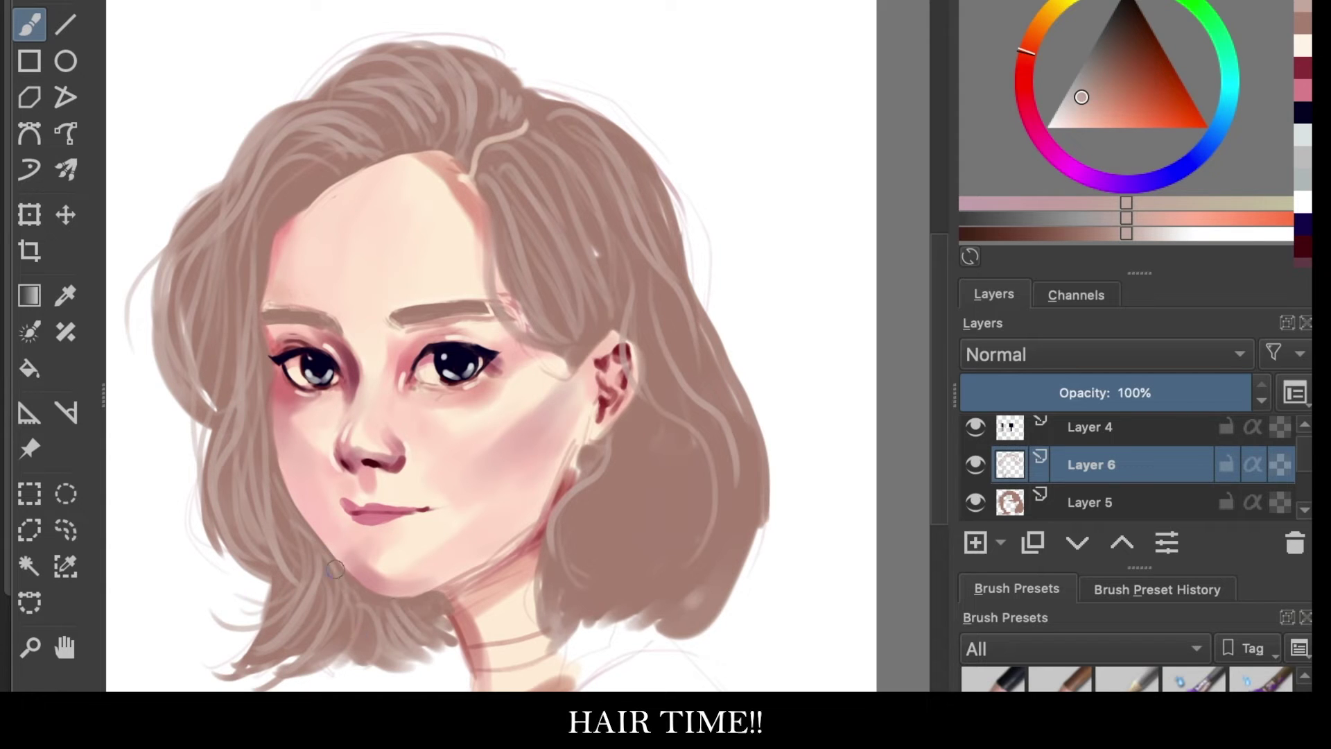
{"action": "left_click", "coordinate": [1091, 502]}
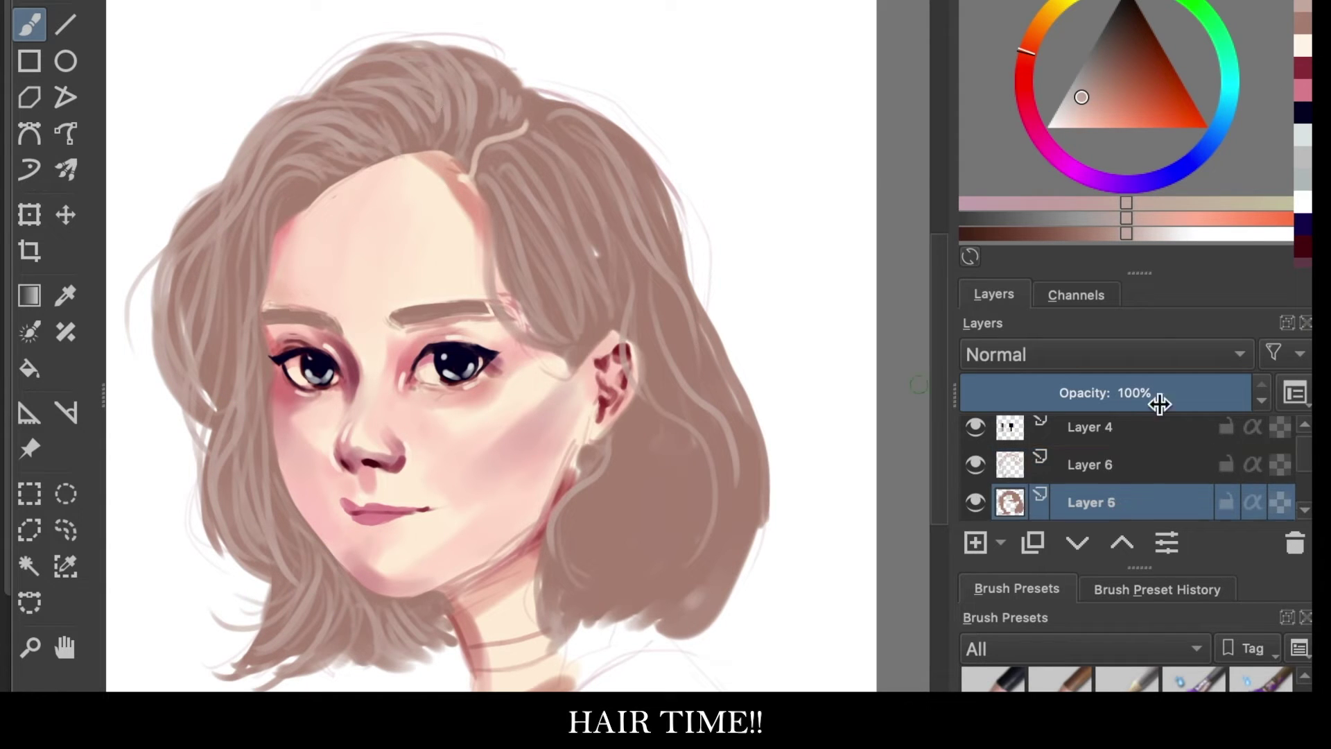
Step: Alpha-lock Layer 5 and paint near-black shading strands on both sides and lower right of the hair
{"action": "left_click", "coordinate": [1109, 34]}
{"action": "left_click_drag", "start_coordinate": [305, 154], "coordinate": [354, 172]}
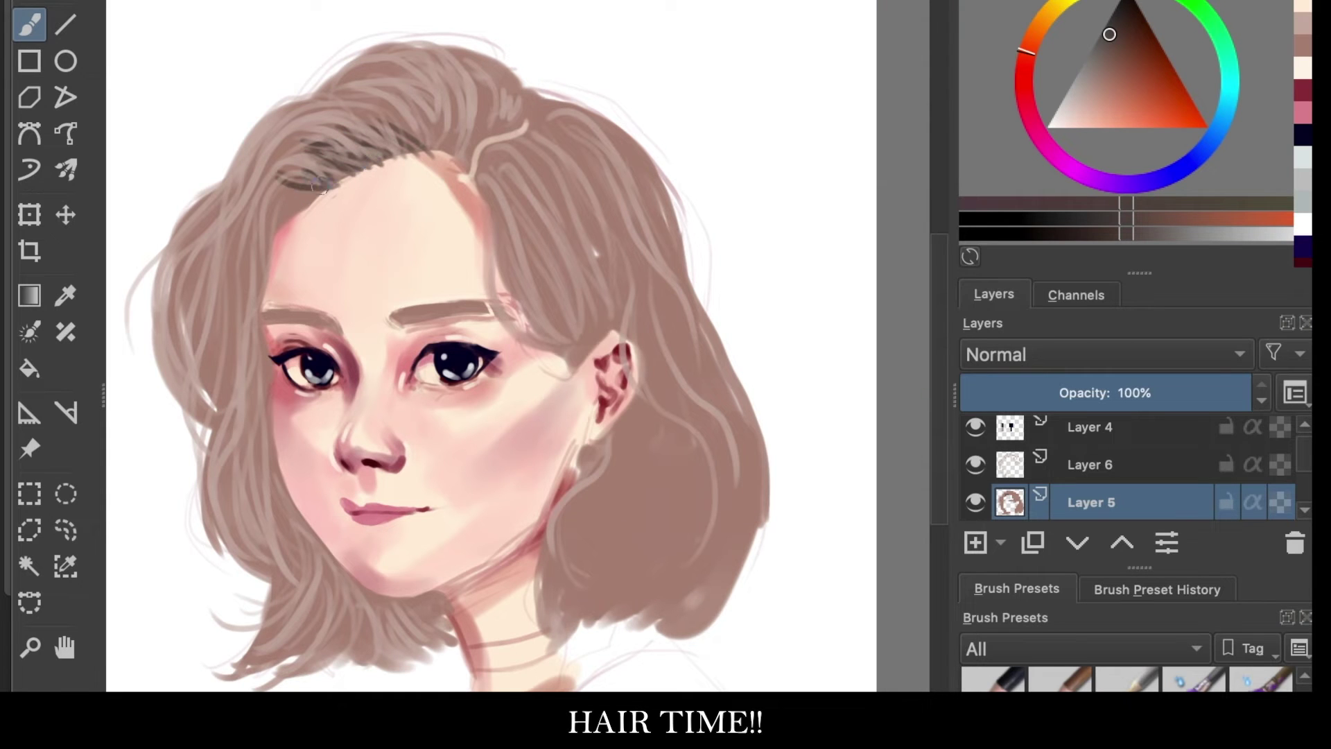
{"action": "mouse_move", "coordinate": [458, 70]}
{"action": "left_mouse_down"}
{"action": "mouse_move", "coordinate": [360, 132]}
{"action": "mouse_move", "coordinate": [263, 235]}
{"action": "mouse_move", "coordinate": [264, 520]}
{"action": "left_mouse_up"}
{"action": "left_click", "coordinate": [1280, 502]}
{"action": "mouse_move", "coordinate": [555, 111]}
{"action": "left_mouse_down"}
{"action": "mouse_move", "coordinate": [605, 168]}
{"action": "mouse_move", "coordinate": [624, 486]}
{"action": "left_mouse_up"}
{"action": "left_click_drag", "start_coordinate": [589, 416], "coordinate": [679, 589]}
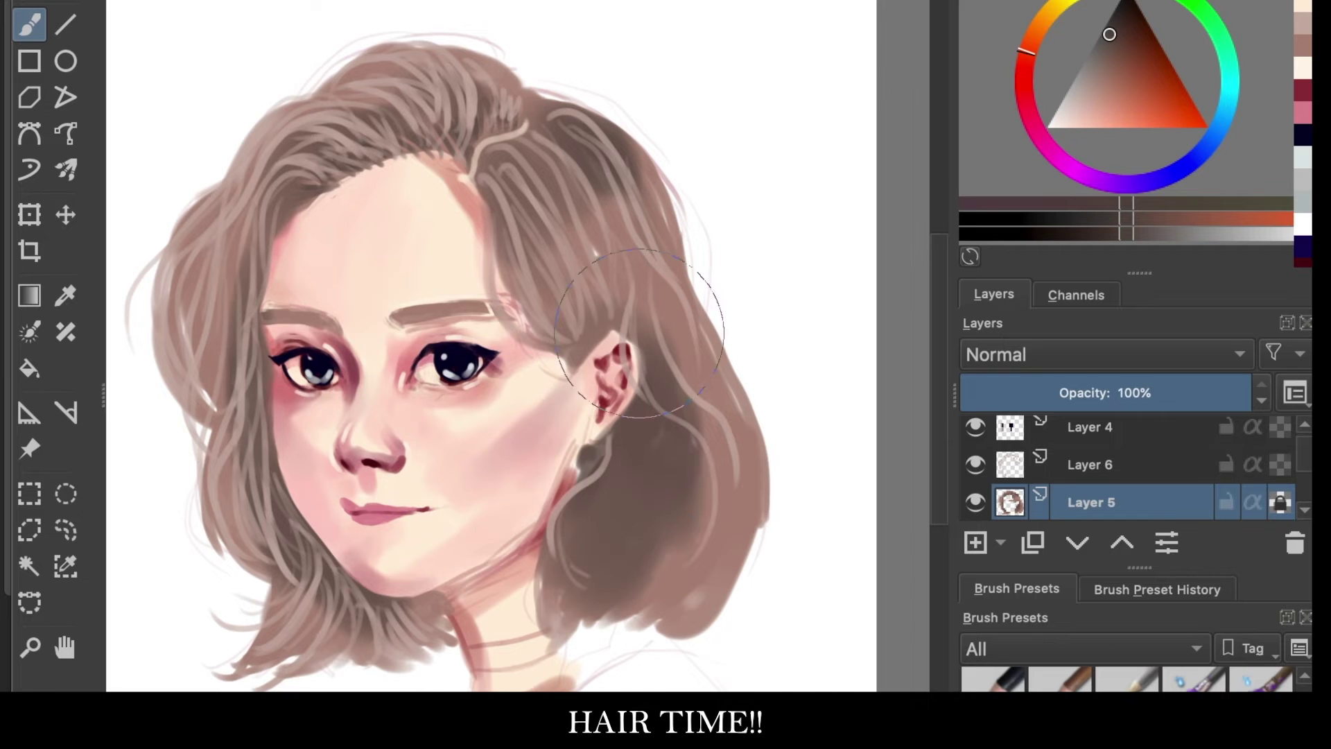
Step: Darken the top and side hair strands with a darker brown
{"action": "left_click", "coordinate": [1124, 16]}
{"action": "left_click_drag", "start_coordinate": [444, 97], "coordinate": [408, 121]}
{"action": "left_click_drag", "start_coordinate": [547, 104], "coordinate": [430, 194]}
{"action": "left_click_drag", "start_coordinate": [610, 139], "coordinate": [533, 208]}
{"action": "mouse_move", "coordinate": [569, 90]}
{"action": "left_mouse_down"}
{"action": "mouse_move", "coordinate": [388, 128]}
{"action": "mouse_move", "coordinate": [260, 264]}
{"action": "left_mouse_up"}
{"action": "left_click_drag", "start_coordinate": [277, 326], "coordinate": [253, 499]}
{"action": "mouse_move", "coordinate": [666, 326]}
{"action": "left_mouse_down"}
{"action": "mouse_move", "coordinate": [631, 437]}
{"action": "mouse_move", "coordinate": [568, 541]}
{"action": "left_mouse_up"}
Step: Paint light pinkish-brown strands over the dark right hair, curving down toward the chin
{"action": "key", "text": "Page_Up"}
{"action": "left_click", "coordinate": [1301, 72]}
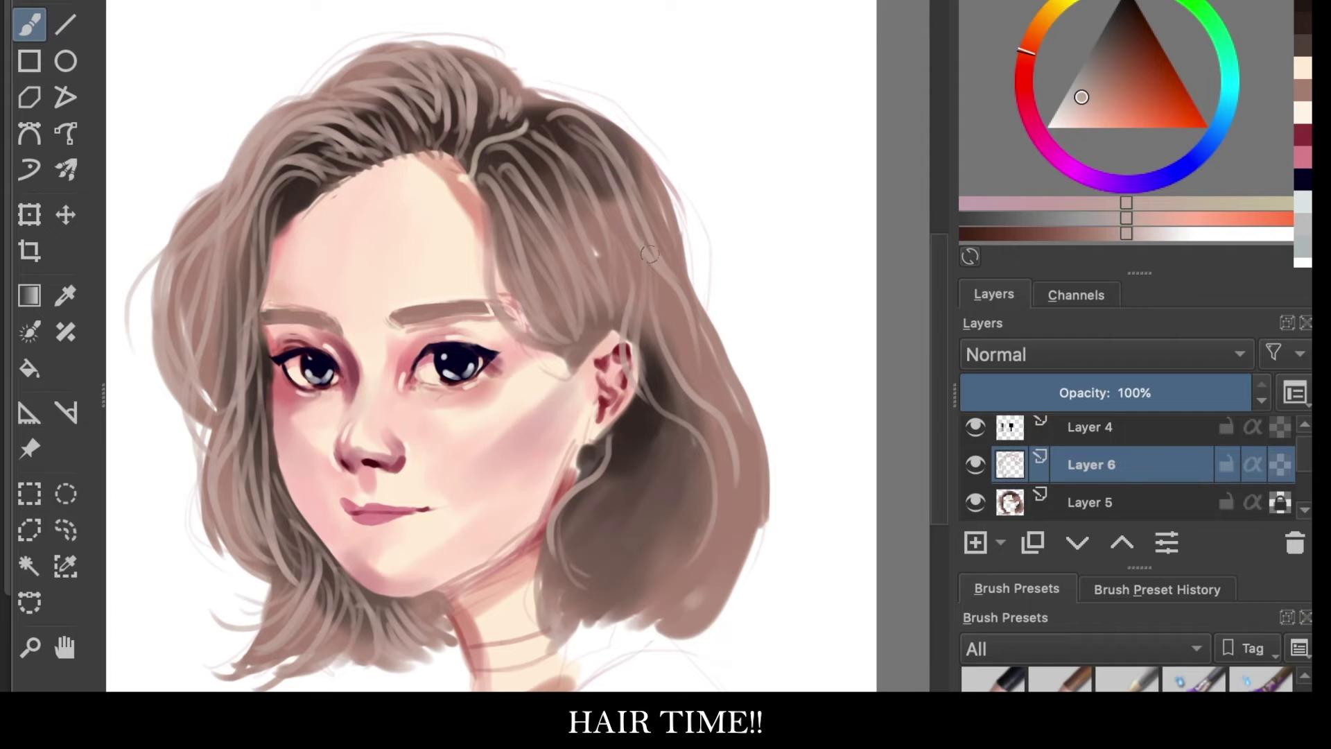
{"action": "left_click_drag", "start_coordinate": [654, 365], "coordinate": [683, 589]}
{"action": "left_click_drag", "start_coordinate": [659, 423], "coordinate": [662, 617]}
{"action": "left_click_drag", "start_coordinate": [686, 319], "coordinate": [742, 638]}
{"action": "left_click_drag", "start_coordinate": [755, 457], "coordinate": [721, 624]}
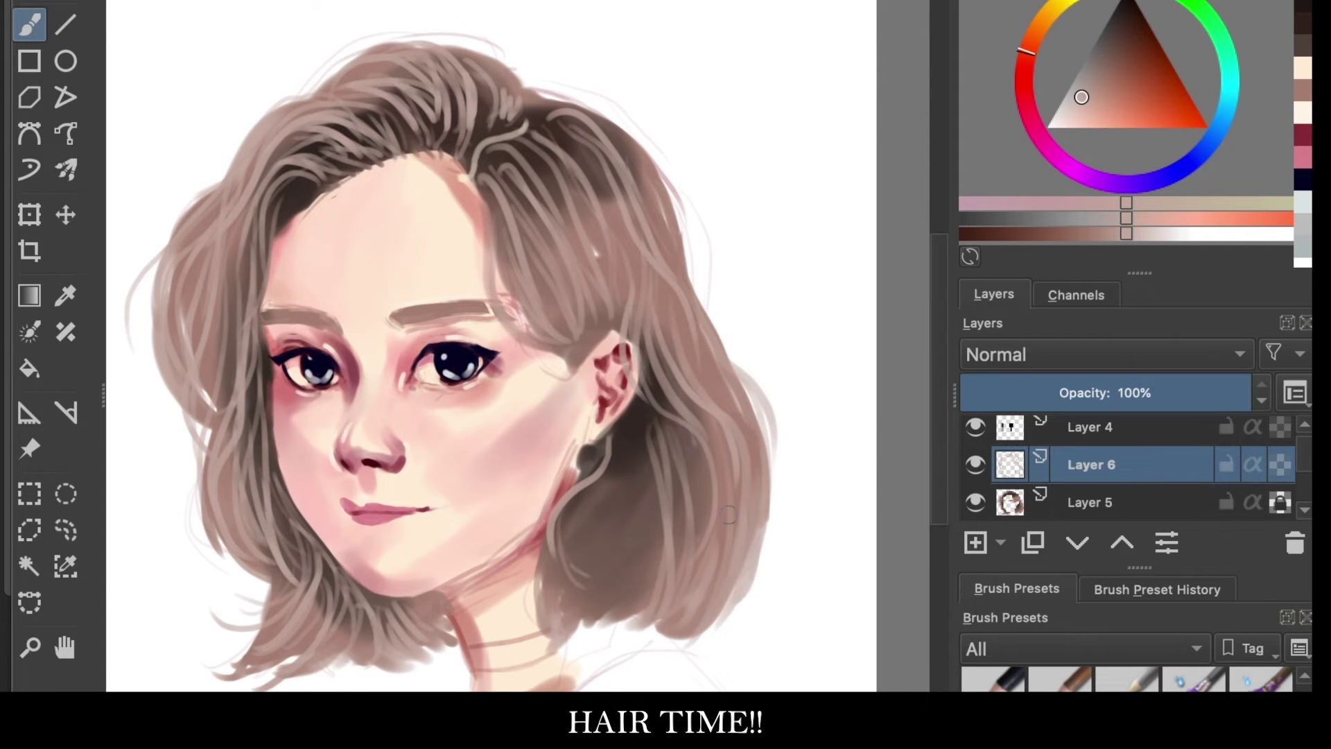
{"action": "left_click_drag", "start_coordinate": [763, 527], "coordinate": [686, 645]}
{"action": "left_click_drag", "start_coordinate": [638, 430], "coordinate": [575, 603]}
{"action": "left_click_drag", "start_coordinate": [590, 527], "coordinate": [554, 673]}
{"action": "mouse_move", "coordinate": [645, 444]}
{"action": "left_mouse_down"}
{"action": "mouse_move", "coordinate": [583, 600]}
{"action": "mouse_move", "coordinate": [606, 649]}
{"action": "left_mouse_up"}
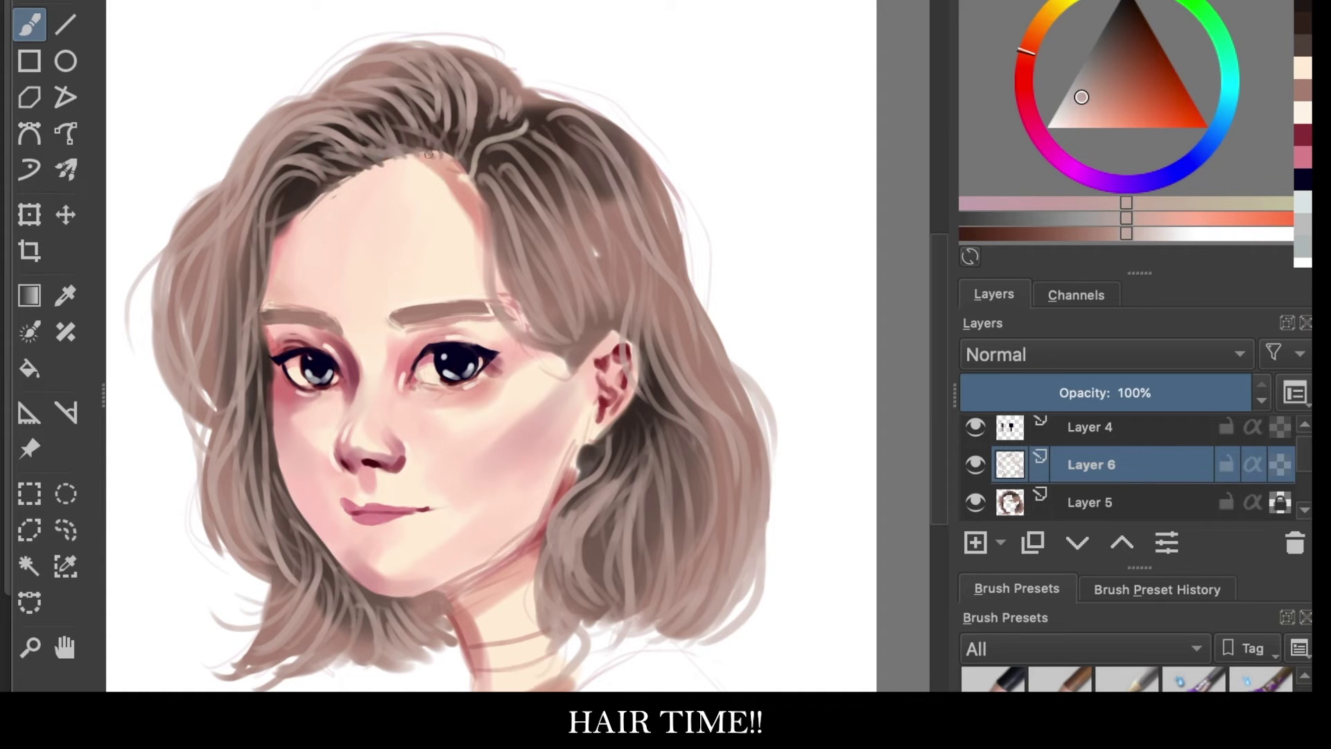
Step: Sample colours and paint a pinkish-brown strand along the lower-left hair edge on Layer 6
{"action": "left_click", "coordinate": [1092, 502]}
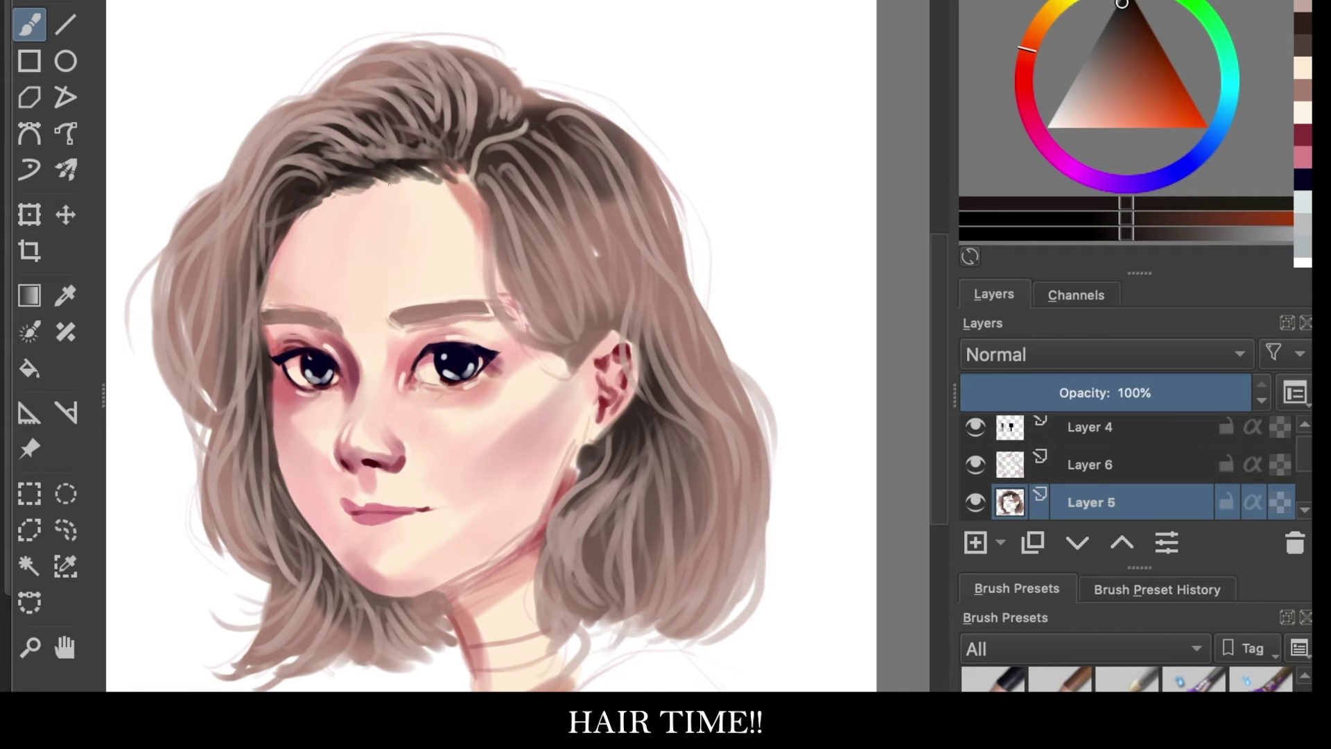
{"action": "left_click", "coordinate": [409, 185], "text": "ctrl"}
{"action": "left_click", "coordinate": [466, 185], "text": "ctrl"}
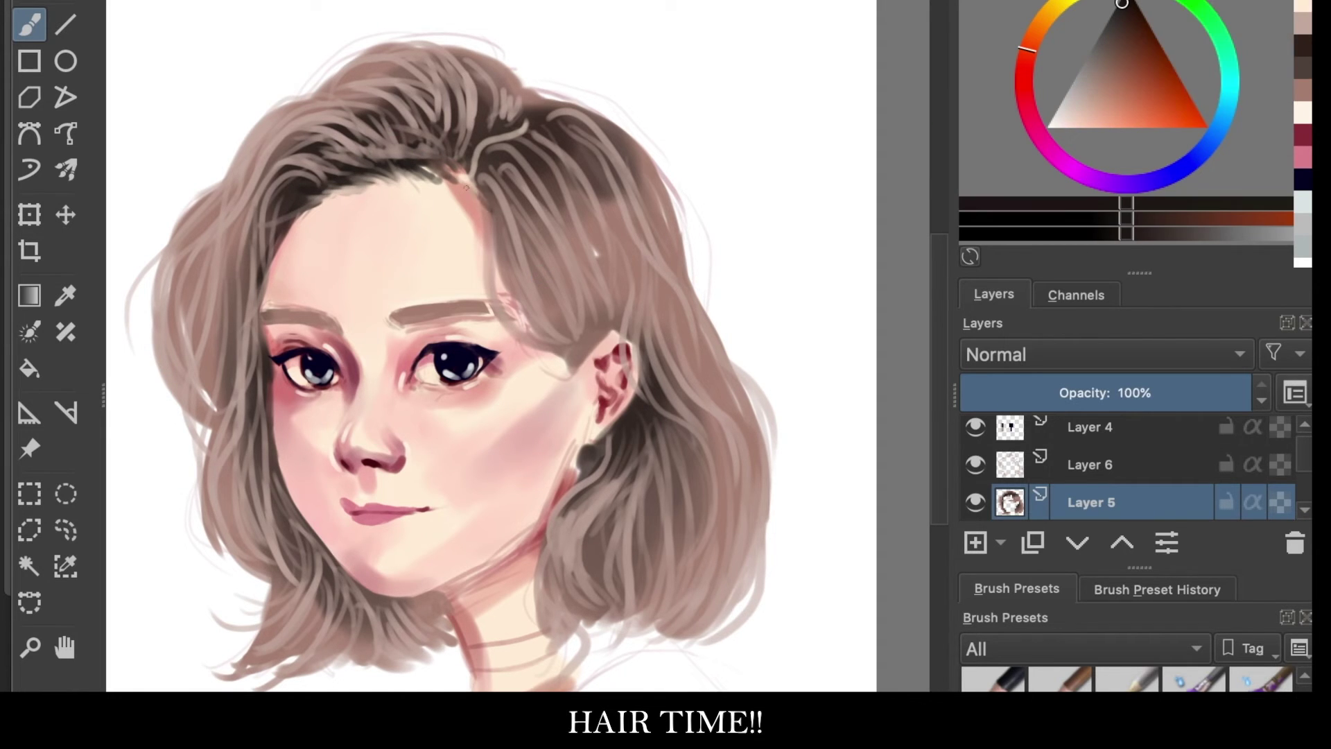
{"action": "left_click", "coordinate": [512, 134], "text": "ctrl"}
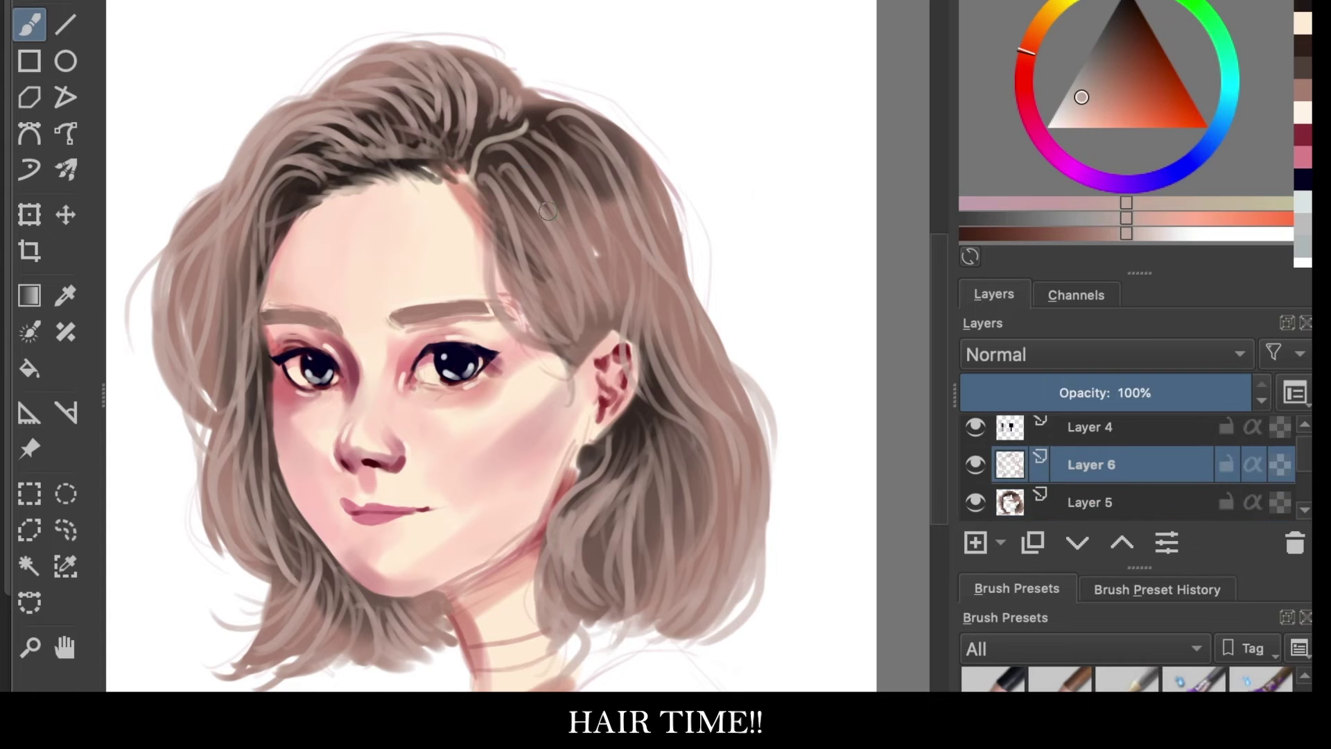
{"action": "left_click_drag", "start_coordinate": [218, 478], "coordinate": [265, 557]}
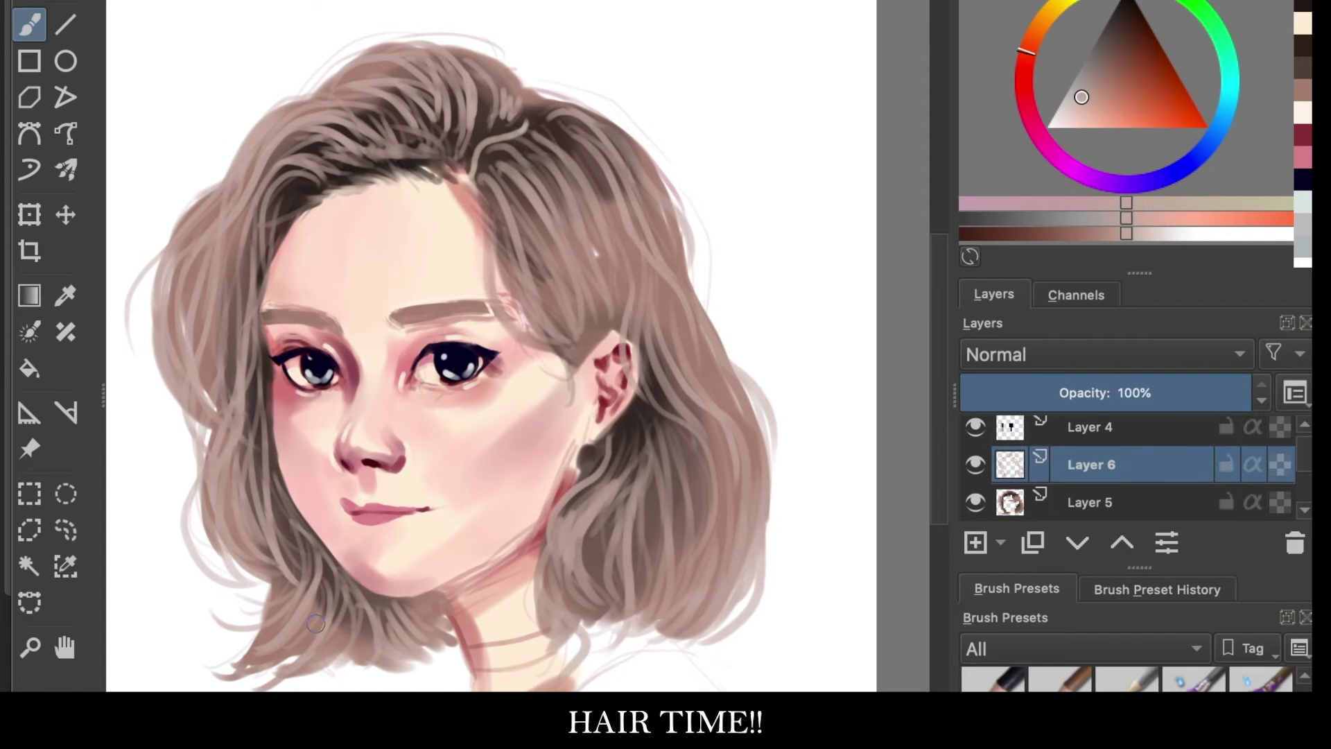
Step: Paint lighter highlight strands over the upper and upper-right hair
{"action": "left_click", "coordinate": [1067, 127]}
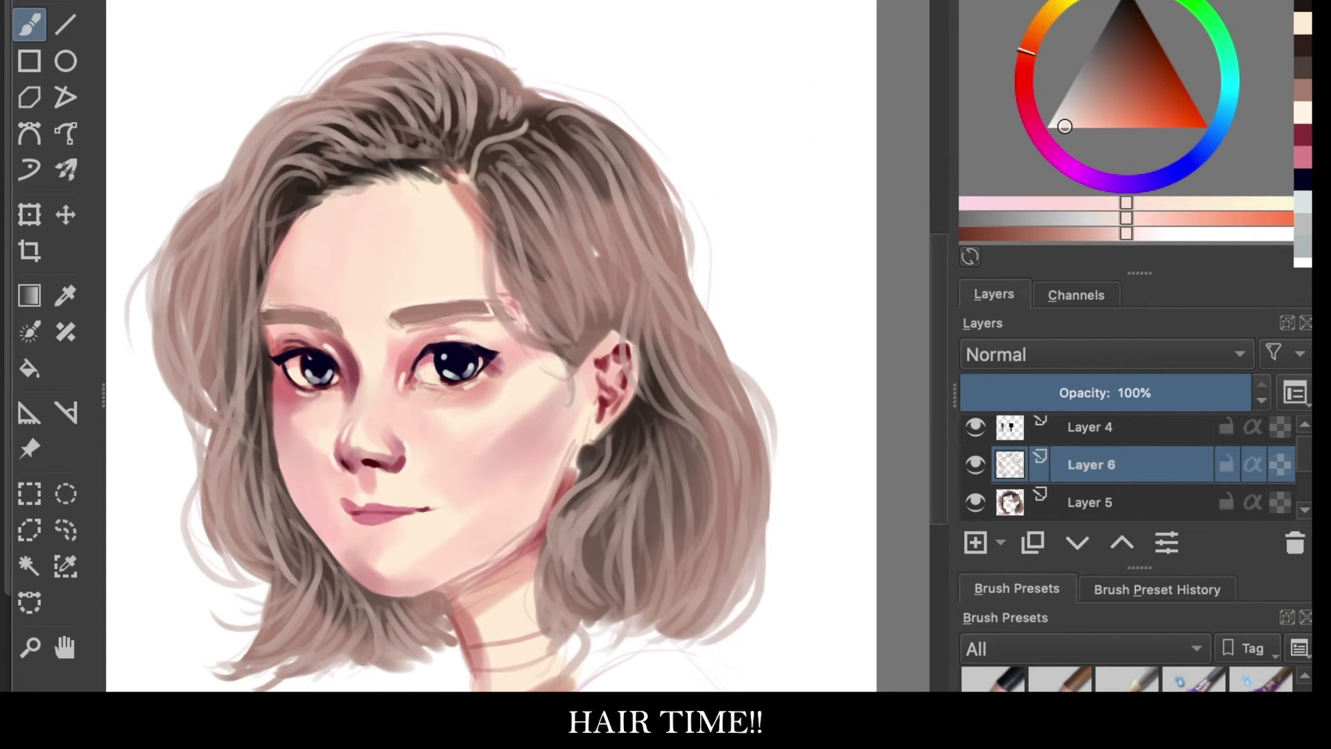
{"action": "left_click_drag", "start_coordinate": [593, 178], "coordinate": [555, 222]}
{"action": "left_click_drag", "start_coordinate": [555, 143], "coordinate": [513, 239]}
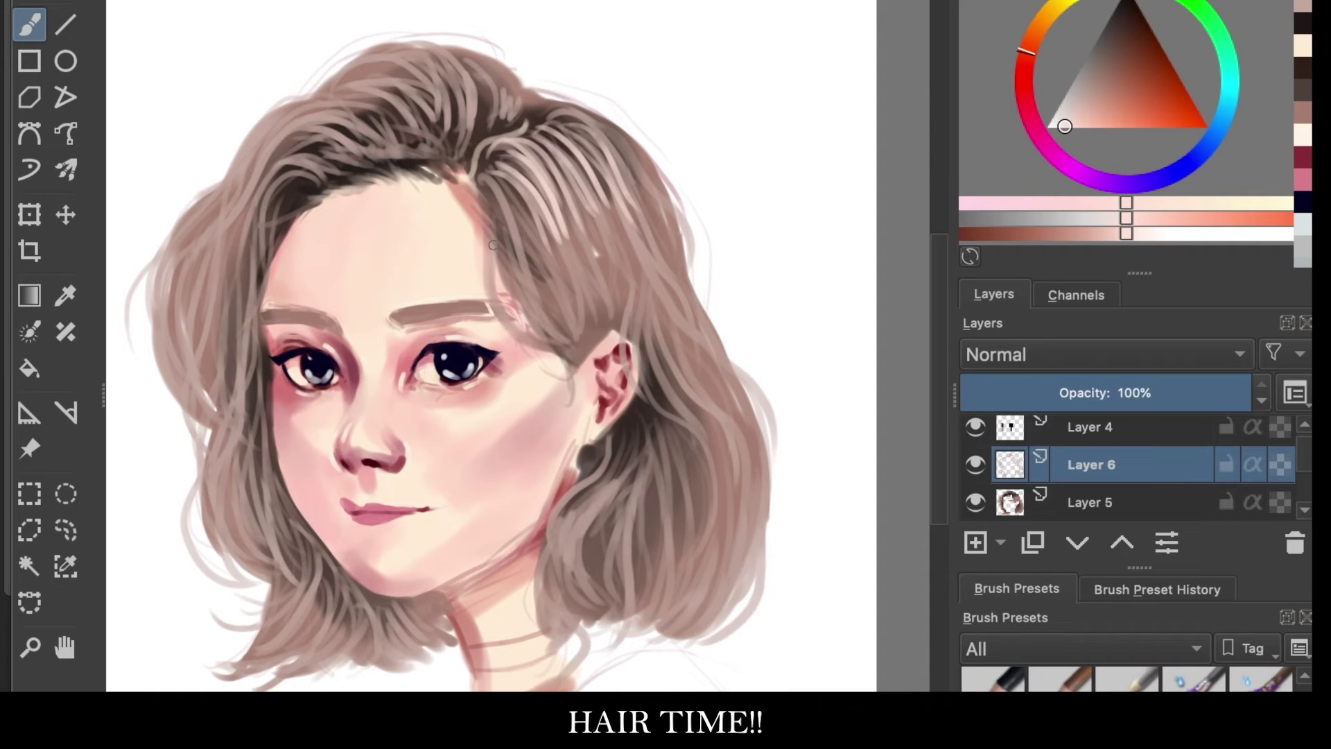
{"action": "left_click", "coordinate": [1055, 122]}
{"action": "left_click_drag", "start_coordinate": [641, 135], "coordinate": [611, 246]}
{"action": "left_click_drag", "start_coordinate": [538, 170], "coordinate": [494, 250]}
{"action": "left_click_drag", "start_coordinate": [596, 130], "coordinate": [527, 229]}
{"action": "left_click_drag", "start_coordinate": [669, 132], "coordinate": [624, 243]}
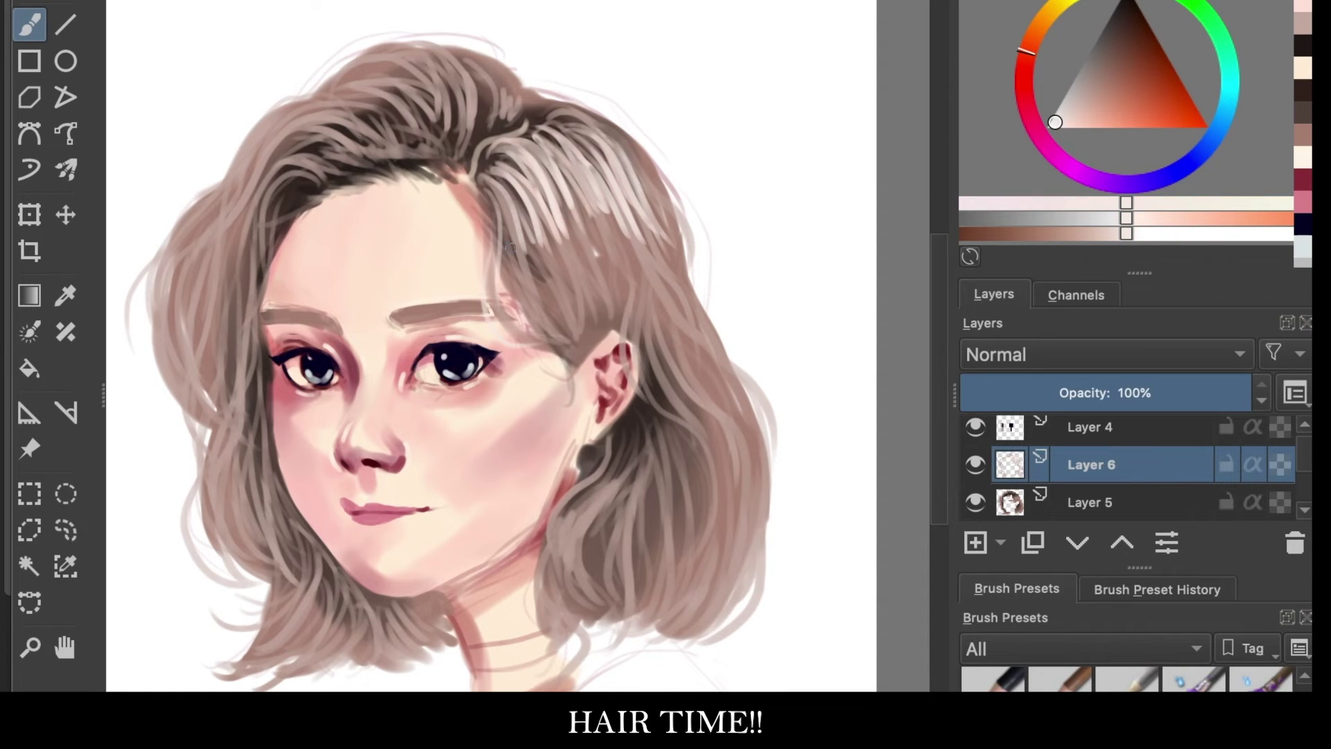
Step: Add light strands near the temple, down the right side and below the ear
{"action": "left_click_drag", "start_coordinate": [590, 187], "coordinate": [516, 340]}
{"action": "left_click_drag", "start_coordinate": [652, 283], "coordinate": [567, 350]}
{"action": "left_click_drag", "start_coordinate": [635, 250], "coordinate": [666, 416]}
{"action": "left_click_drag", "start_coordinate": [652, 262], "coordinate": [683, 420]}
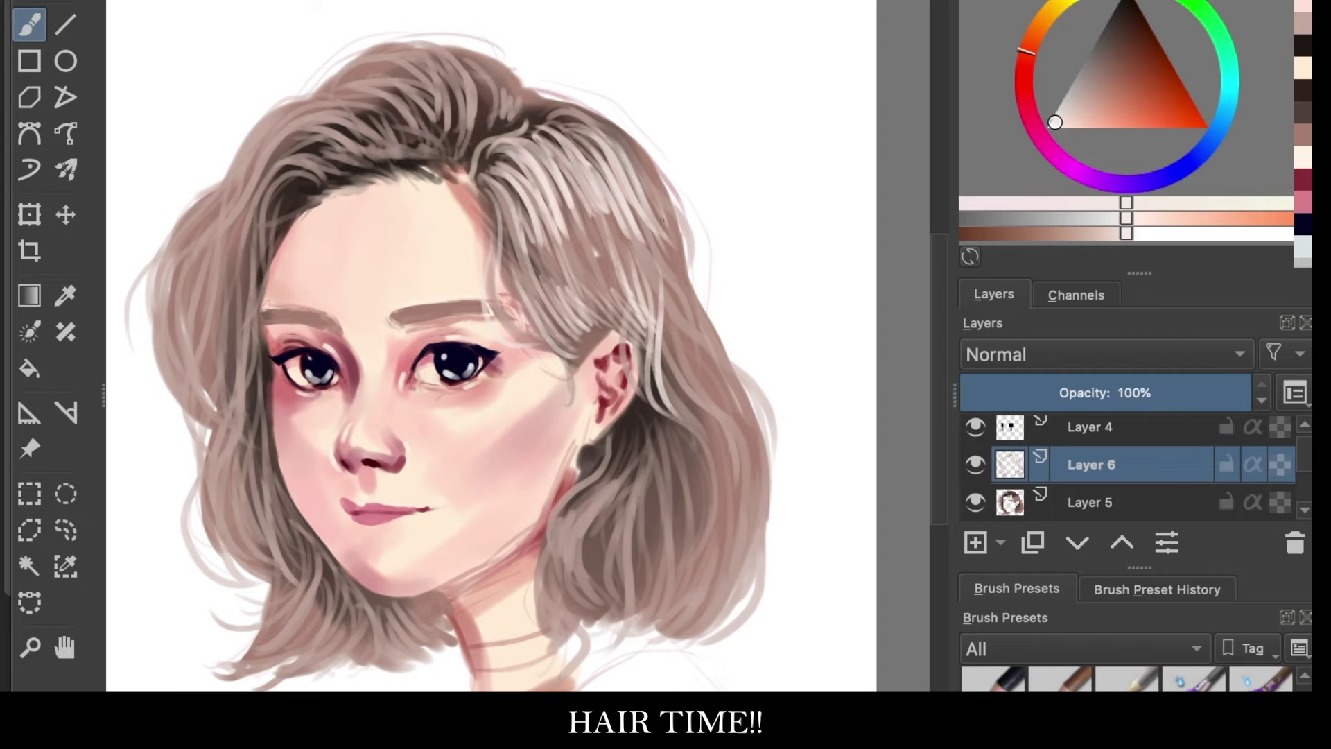
{"action": "left_click_drag", "start_coordinate": [645, 239], "coordinate": [732, 517]}
{"action": "left_click_drag", "start_coordinate": [683, 295], "coordinate": [759, 524]}
{"action": "left_click_drag", "start_coordinate": [610, 448], "coordinate": [558, 590]}
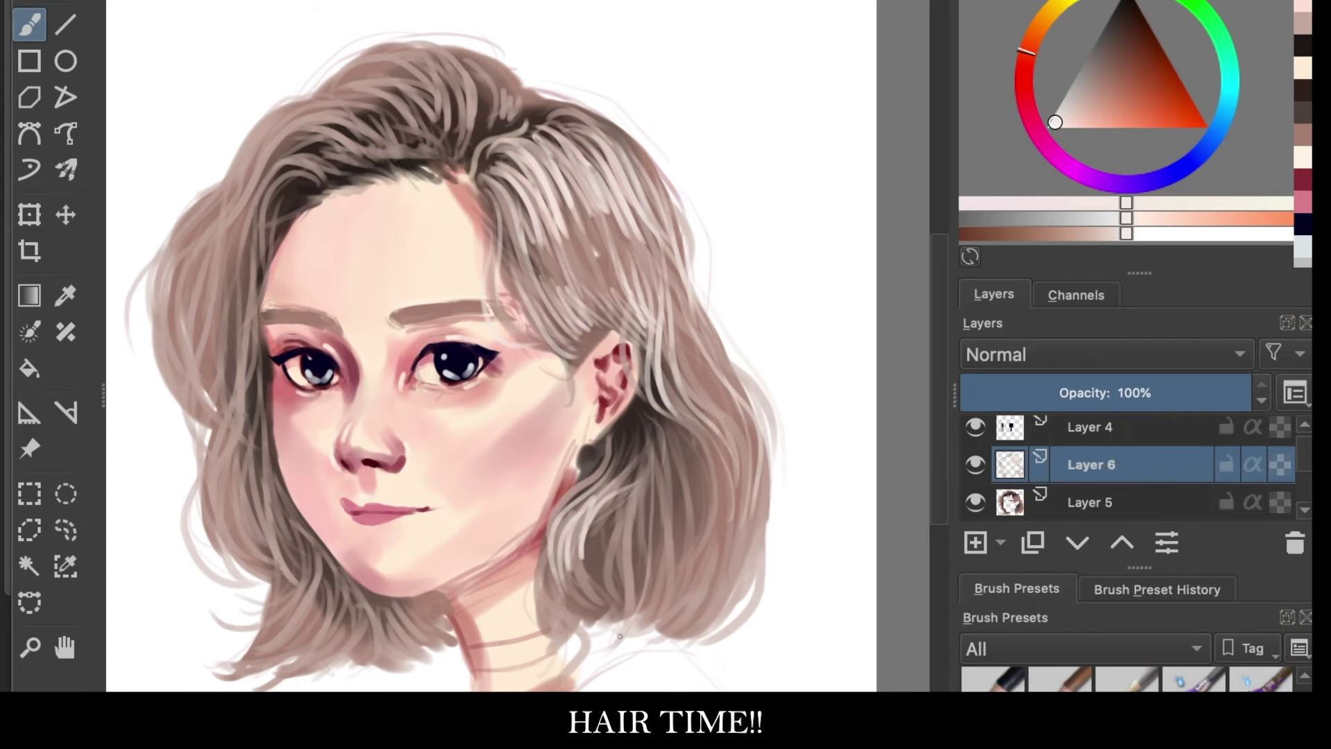
{"action": "left_click_drag", "start_coordinate": [649, 430], "coordinate": [631, 624]}
Step: Paint light strands on the upper-right hair and across the top
{"action": "left_click_drag", "start_coordinate": [545, 176], "coordinate": [586, 326]}
{"action": "left_click_drag", "start_coordinate": [638, 205], "coordinate": [592, 122]}
{"action": "left_click_drag", "start_coordinate": [340, 100], "coordinate": [437, 69]}
{"action": "left_click_drag", "start_coordinate": [361, 108], "coordinate": [444, 59]}
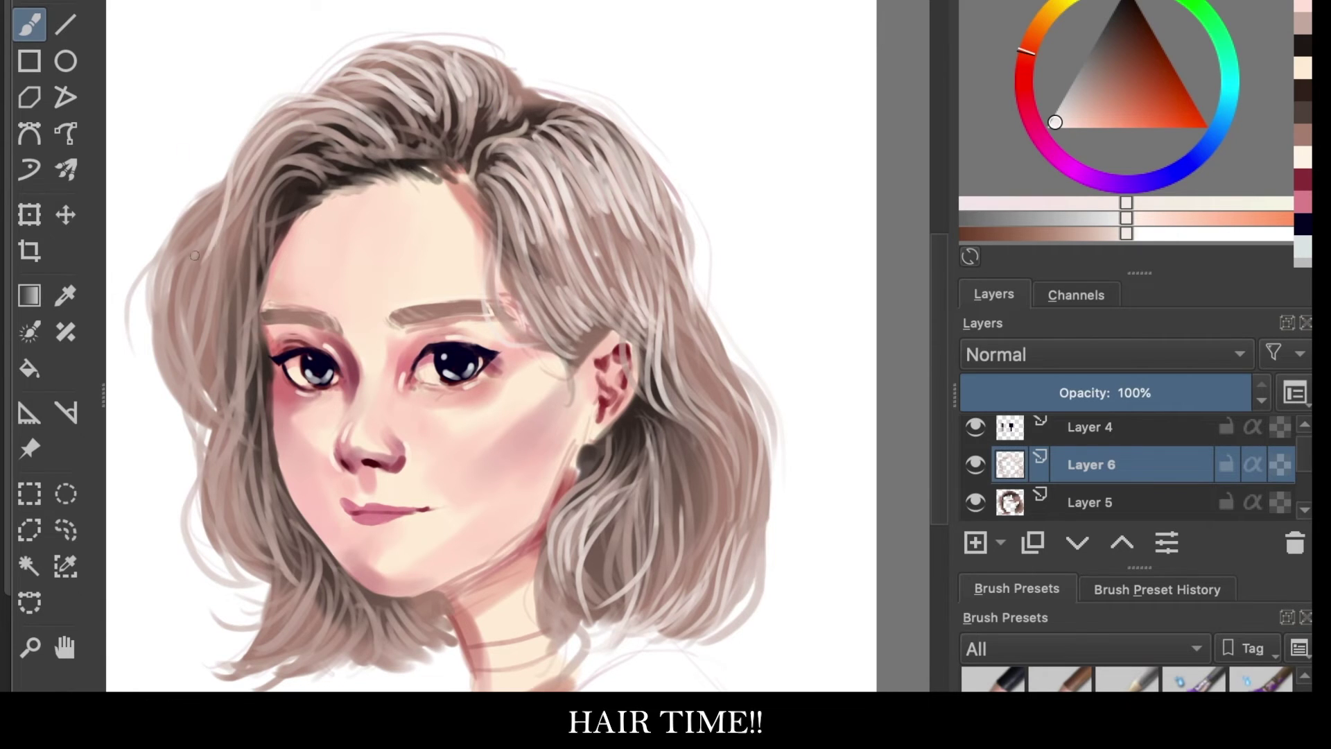
Step: Cover the left and upper-left hair with many light strands
{"action": "left_click_drag", "start_coordinate": [231, 165], "coordinate": [173, 402]}
{"action": "left_click_drag", "start_coordinate": [232, 201], "coordinate": [199, 486]}
{"action": "left_click_drag", "start_coordinate": [229, 274], "coordinate": [208, 541]}
{"action": "left_click_drag", "start_coordinate": [225, 271], "coordinate": [212, 569]}
{"action": "left_click_drag", "start_coordinate": [180, 250], "coordinate": [241, 155]}
{"action": "left_click_drag", "start_coordinate": [224, 251], "coordinate": [208, 548]}
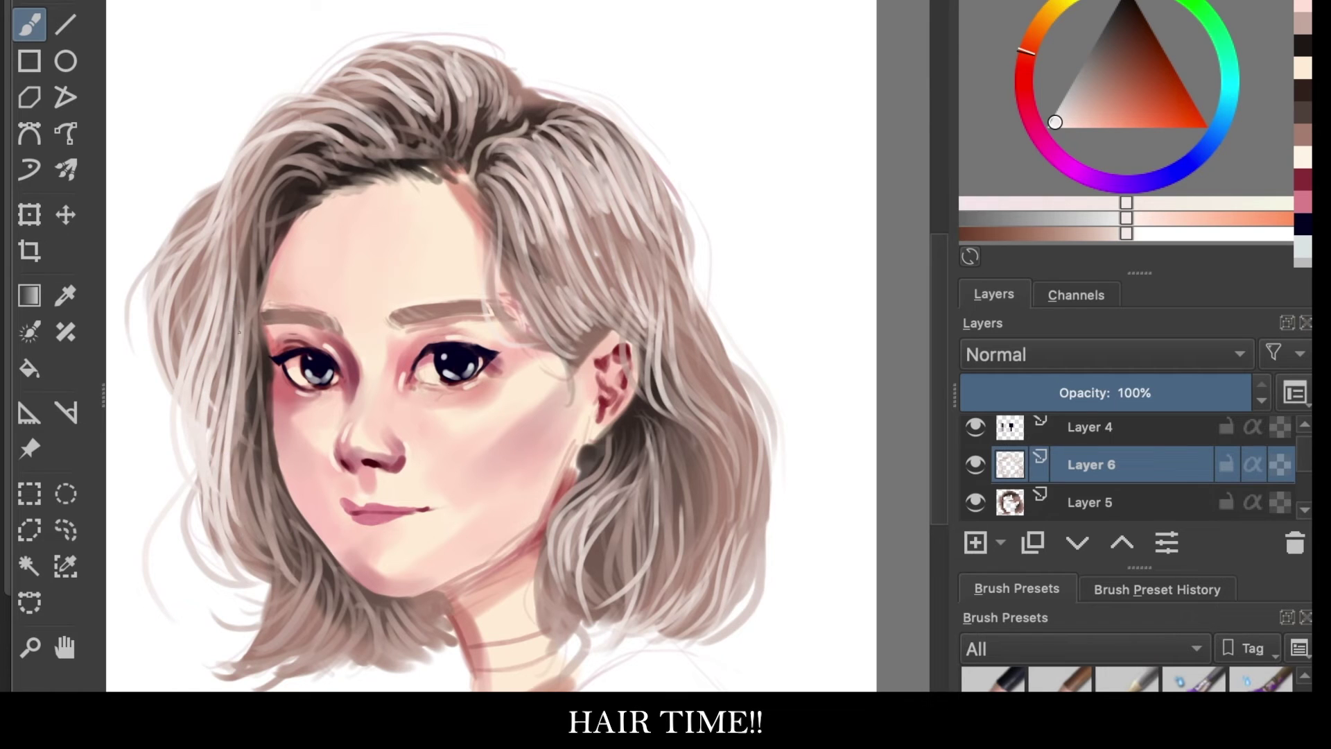
{"action": "left_click_drag", "start_coordinate": [258, 324], "coordinate": [239, 556]}
{"action": "left_click_drag", "start_coordinate": [267, 170], "coordinate": [244, 291]}
{"action": "left_click_drag", "start_coordinate": [305, 131], "coordinate": [253, 326]}
{"action": "left_click_drag", "start_coordinate": [267, 147], "coordinate": [229, 325]}
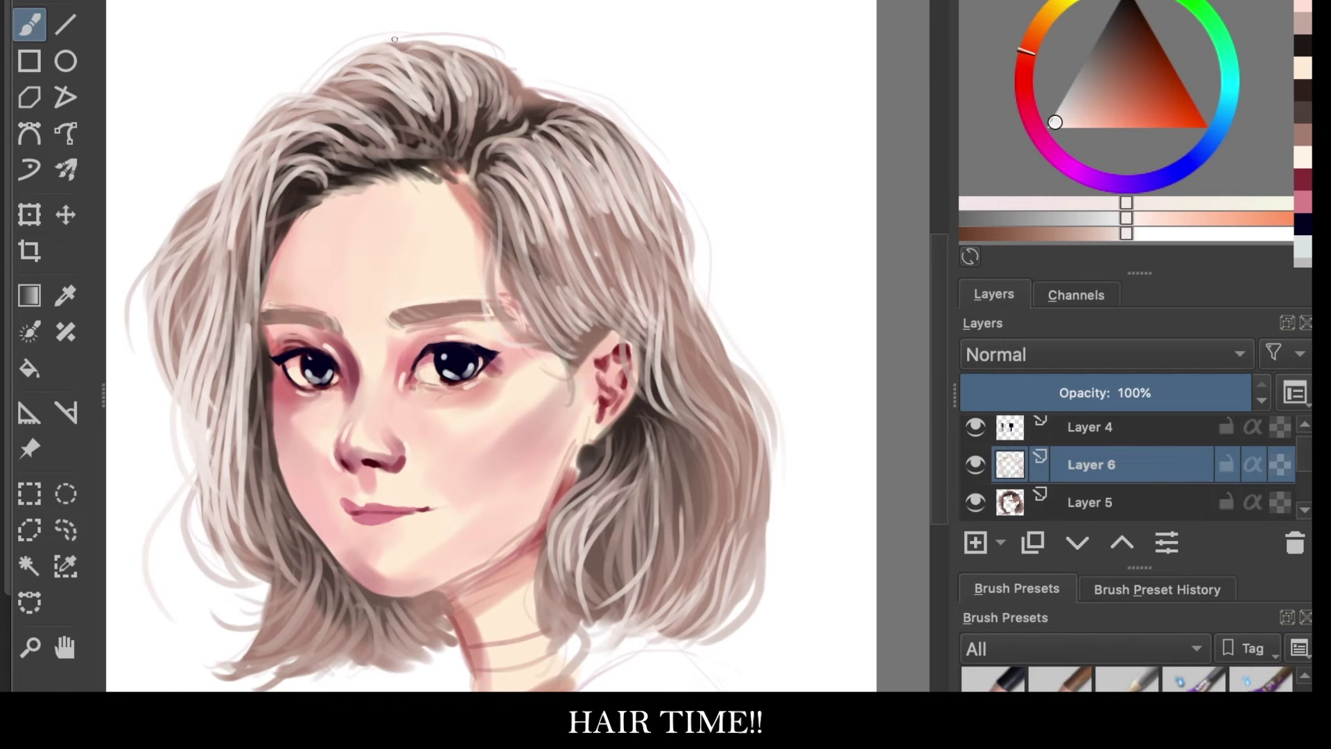
Step: Add light strands across the top and over the right hair
{"action": "left_click_drag", "start_coordinate": [394, 40], "coordinate": [463, 121]}
{"action": "left_click_drag", "start_coordinate": [364, 107], "coordinate": [409, 155]}
{"action": "left_click_drag", "start_coordinate": [545, 187], "coordinate": [604, 271]}
{"action": "left_click_drag", "start_coordinate": [575, 132], "coordinate": [662, 256]}
{"action": "left_click_drag", "start_coordinate": [500, 195], "coordinate": [559, 320]}
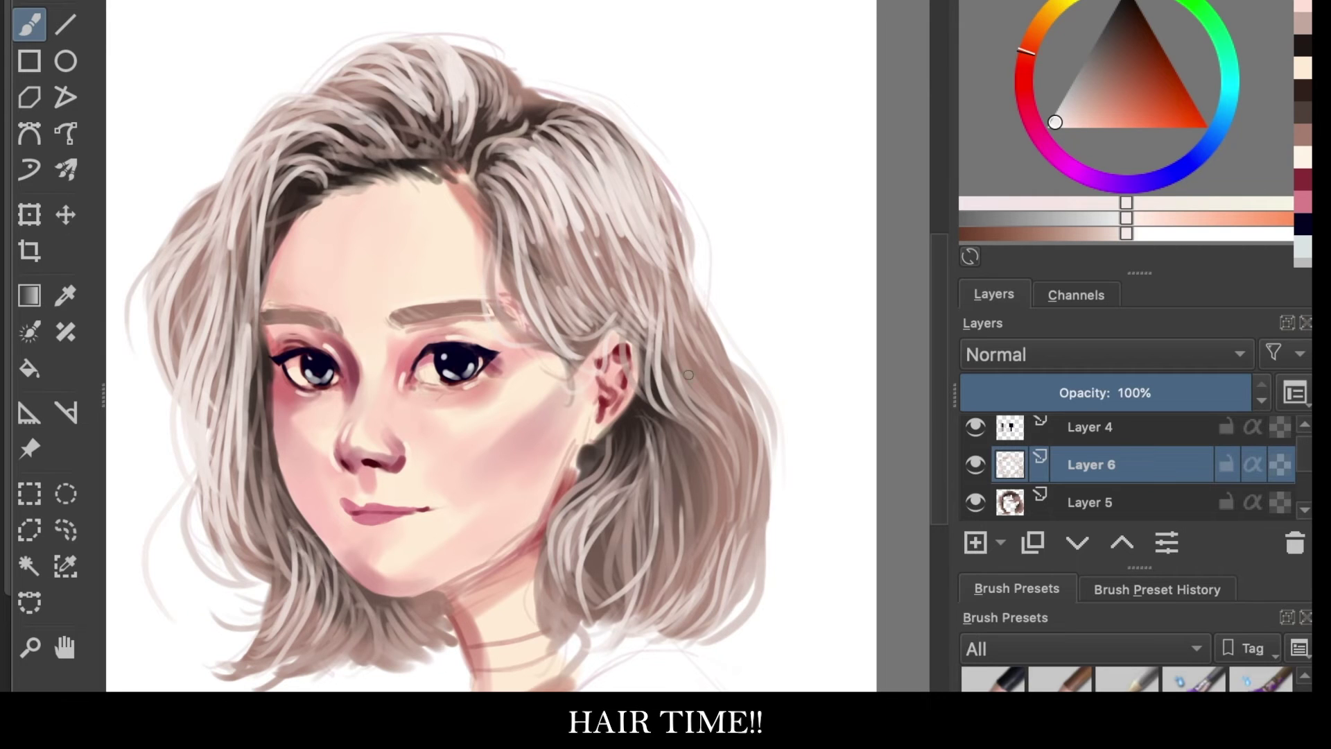
Step: Paint light strands over the lower hair on both sides, then add a new Layer 7
{"action": "left_click_drag", "start_coordinate": [667, 409], "coordinate": [663, 621]}
{"action": "left_click_drag", "start_coordinate": [676, 347], "coordinate": [715, 561]}
{"action": "left_click_drag", "start_coordinate": [686, 319], "coordinate": [742, 603]}
{"action": "left_click_drag", "start_coordinate": [721, 391], "coordinate": [759, 611]}
{"action": "left_click_drag", "start_coordinate": [669, 530], "coordinate": [707, 606]}
{"action": "left_click_drag", "start_coordinate": [312, 607], "coordinate": [253, 666]}
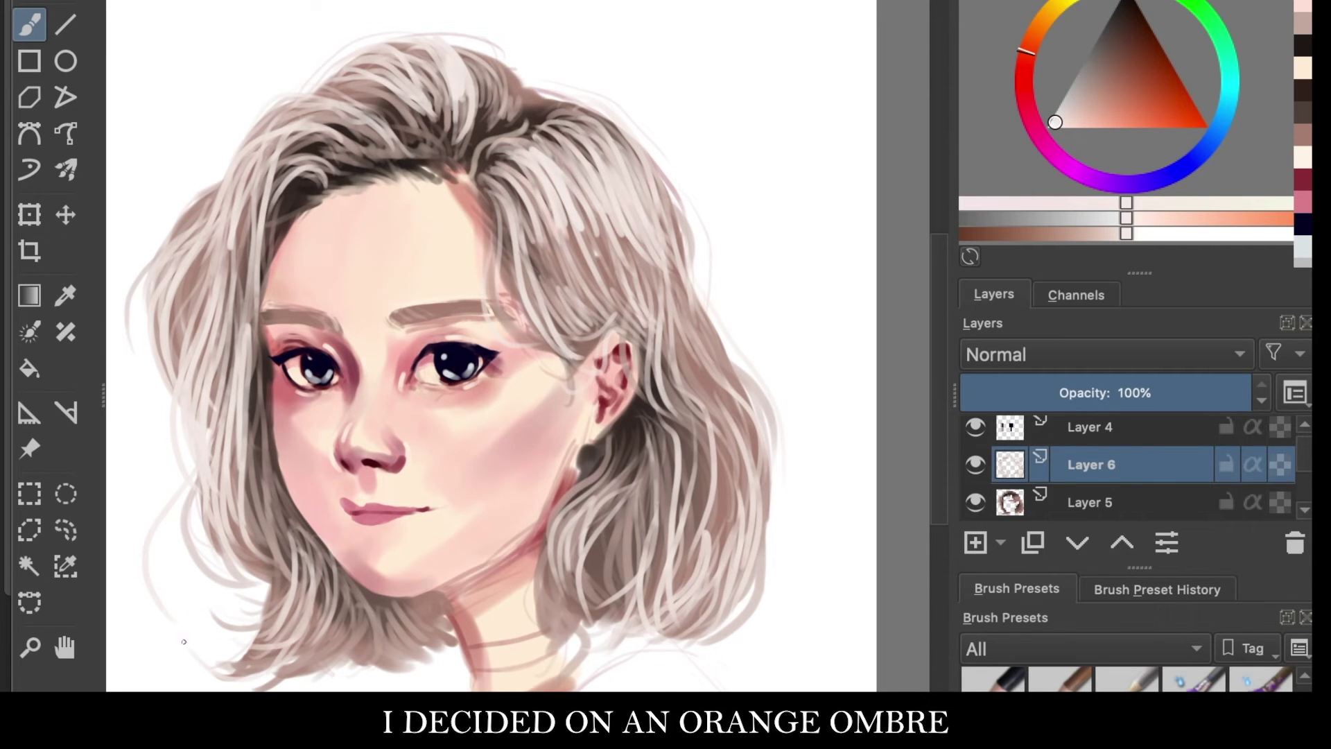
{"action": "left_click_drag", "start_coordinate": [249, 411], "coordinate": [324, 598]}
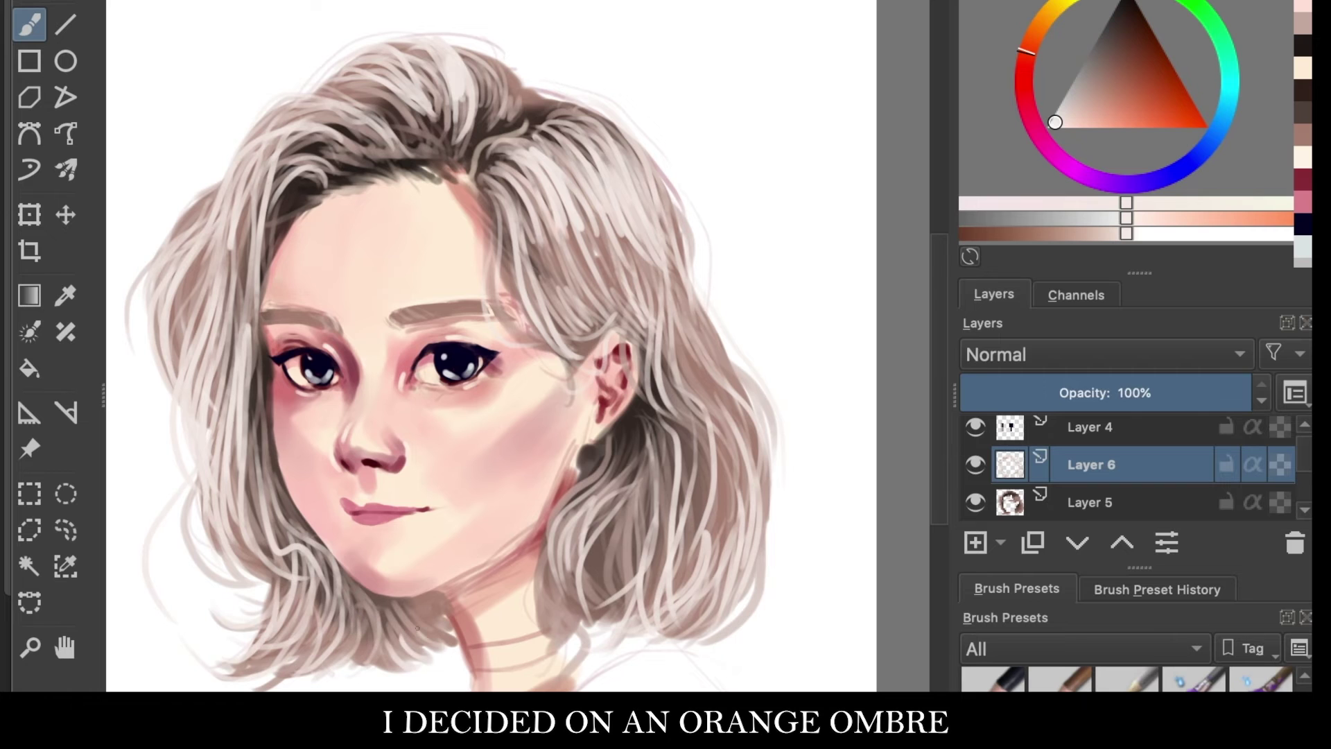
{"action": "left_click", "coordinate": [976, 543]}
{"action": "left_click_drag", "start_coordinate": [1127, 217], "coordinate": [1276, 218]}
Step: Test orange strokes with Overlay and Multiply blending on the new layer, then undo them
{"action": "left_click", "coordinate": [1107, 354]}
{"action": "left_click_drag", "start_coordinate": [728, 527], "coordinate": [610, 624]}
{"action": "key", "text": "ctrl+z"}
{"action": "left_click", "coordinate": [1107, 354]}
{"action": "mouse_move", "coordinate": [749, 513]}
{"action": "left_mouse_down"}
{"action": "mouse_move", "coordinate": [624, 590]}
{"action": "mouse_move", "coordinate": [724, 524]}
{"action": "left_mouse_up"}
{"action": "key", "text": "ctrl+z"}
{"action": "left_click", "coordinate": [1107, 355]}
{"action": "left_click", "coordinate": [1006, 517]}
{"action": "key", "text": "ctrl+z"}
{"action": "key", "text": "ctrl+z"}
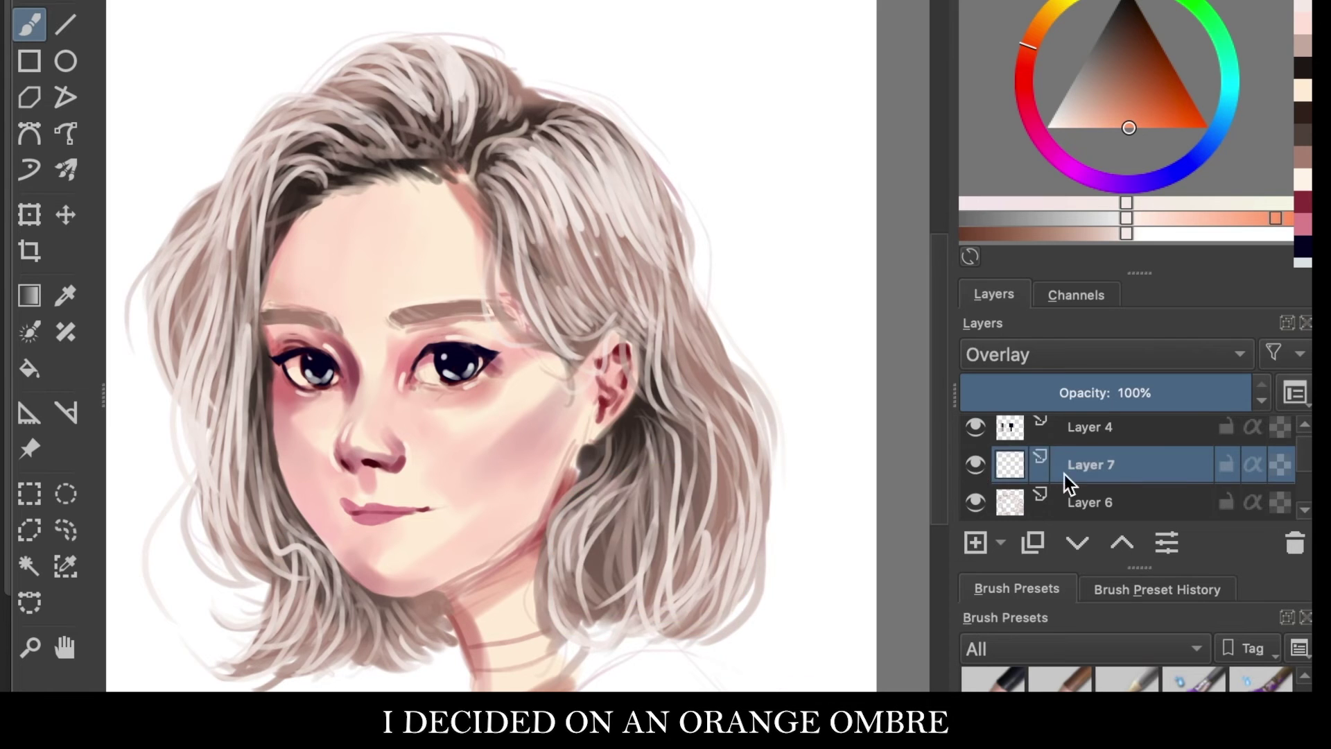
{"action": "key", "text": "ctrl+z"}
{"action": "key", "text": "ctrl+z"}
Step: Alpha-lock Layer 5 and paint darker orange onto the lower-right hair
{"action": "left_click", "coordinate": [1007, 448]}
{"action": "left_click", "coordinate": [1280, 444]}
{"action": "left_click", "coordinate": [1162, 66]}
{"action": "left_click_drag", "start_coordinate": [721, 451], "coordinate": [597, 610]}
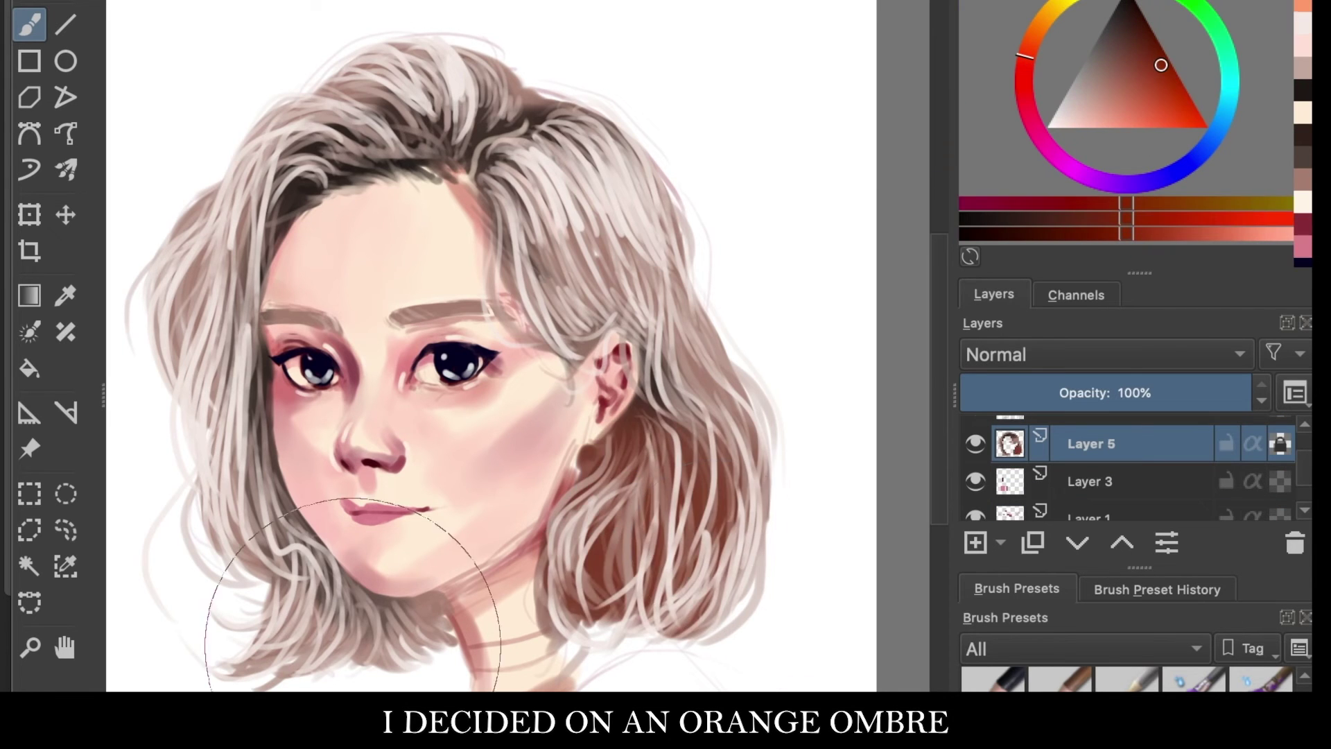
{"action": "key", "text": "Insert"}
{"action": "key", "text": "Insert"}
Step: Alpha-lock Layer 6 and paint a lighter orange ombre over the lower hair
{"action": "left_click", "coordinate": [1144, 491]}
{"action": "left_click", "coordinate": [1281, 491]}
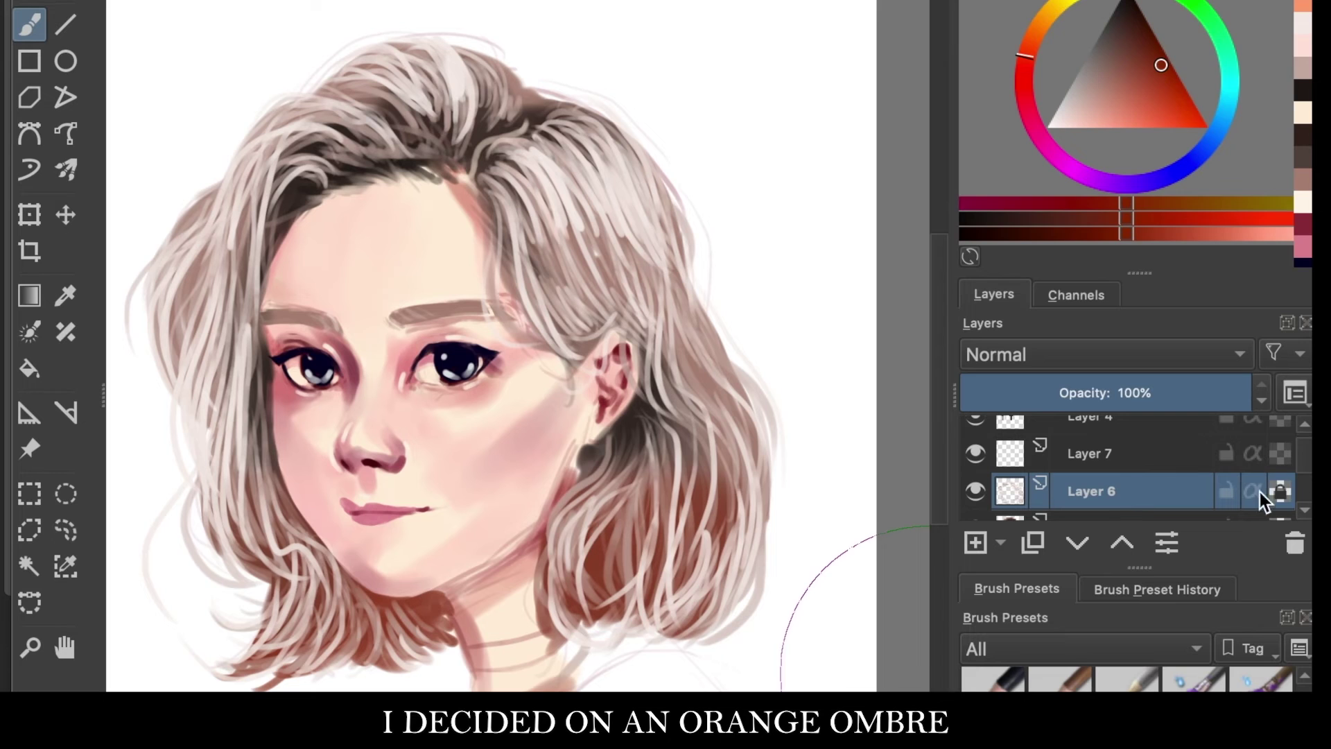
{"action": "left_click", "coordinate": [1128, 128]}
{"action": "mouse_move", "coordinate": [613, 635]}
{"action": "left_mouse_down"}
{"action": "mouse_move", "coordinate": [132, 444]}
{"action": "mouse_move", "coordinate": [749, 485]}
{"action": "left_mouse_up"}
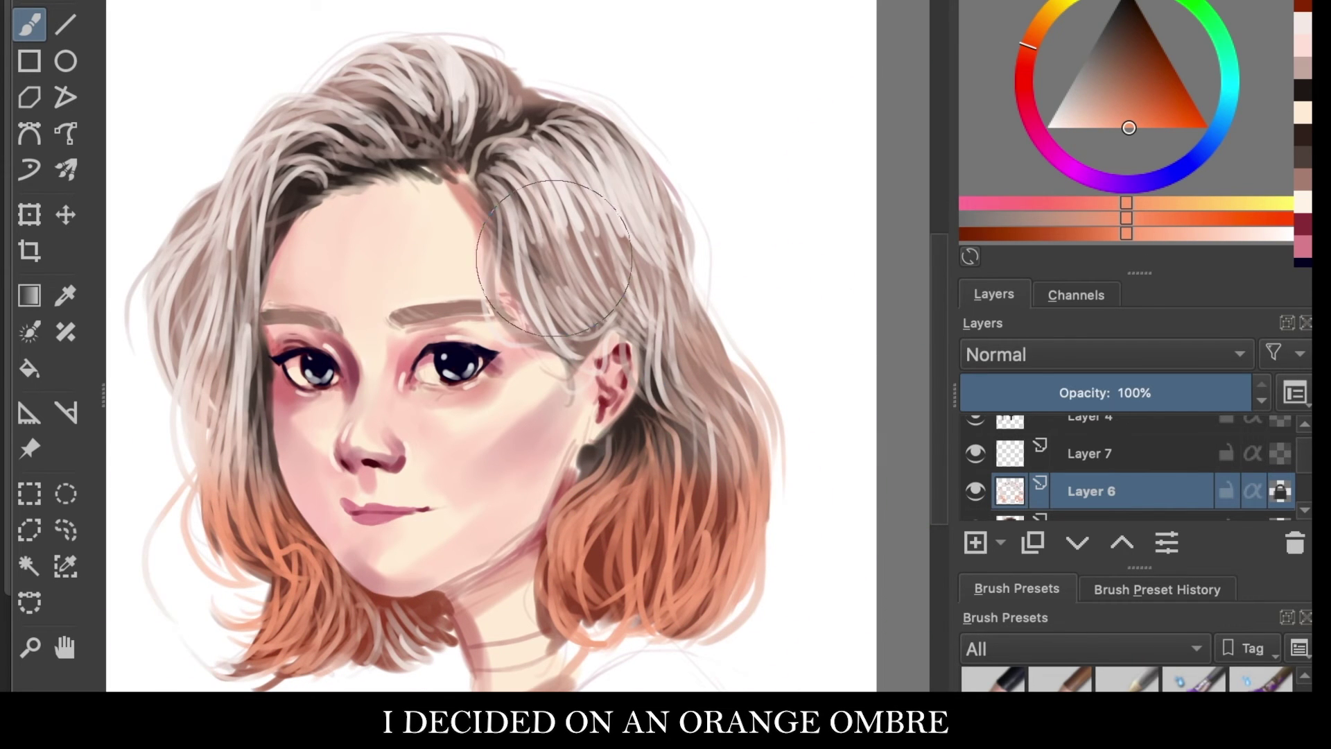
Step: Set Layer 7 to Normal blending and paint lighter strands on the lower-right hair
{"action": "left_click", "coordinate": [1110, 454]}
{"action": "left_click", "coordinate": [1098, 125]}
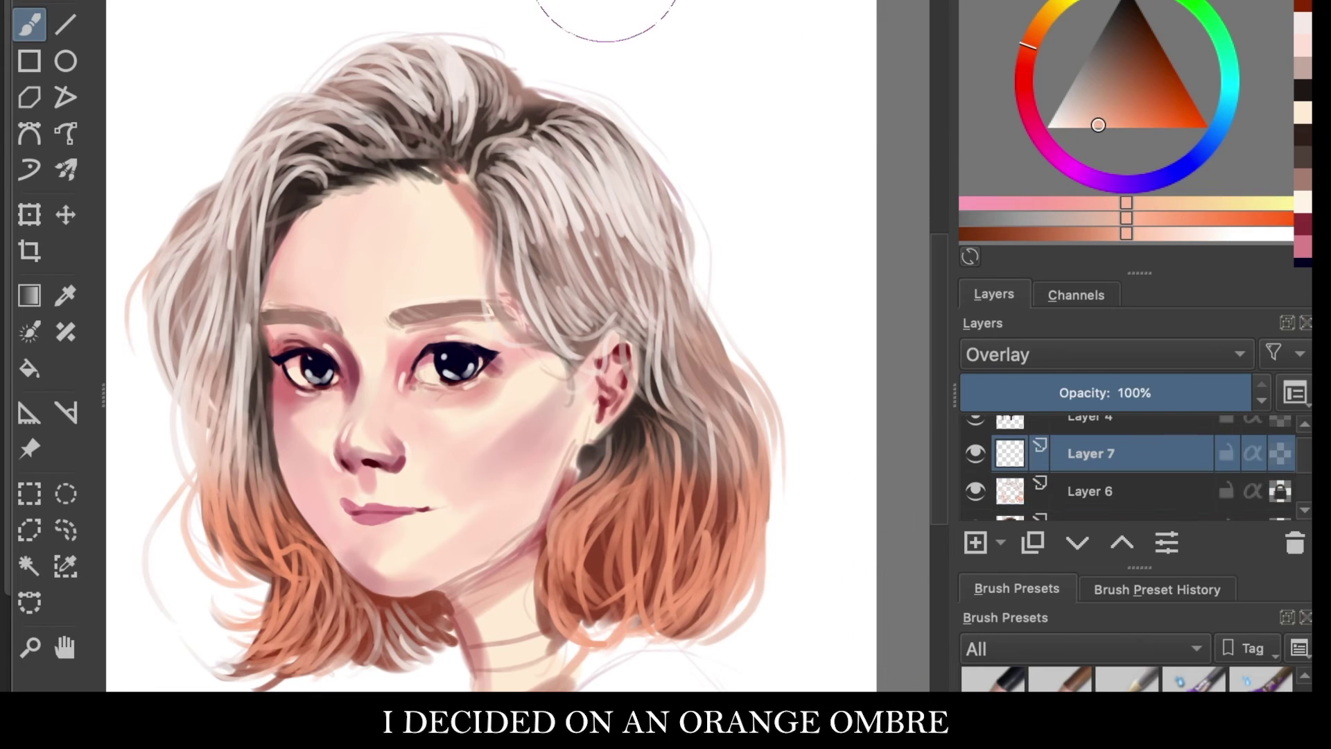
{"action": "left_click", "coordinate": [1038, 355]}
{"action": "left_click", "coordinate": [1006, 388]}
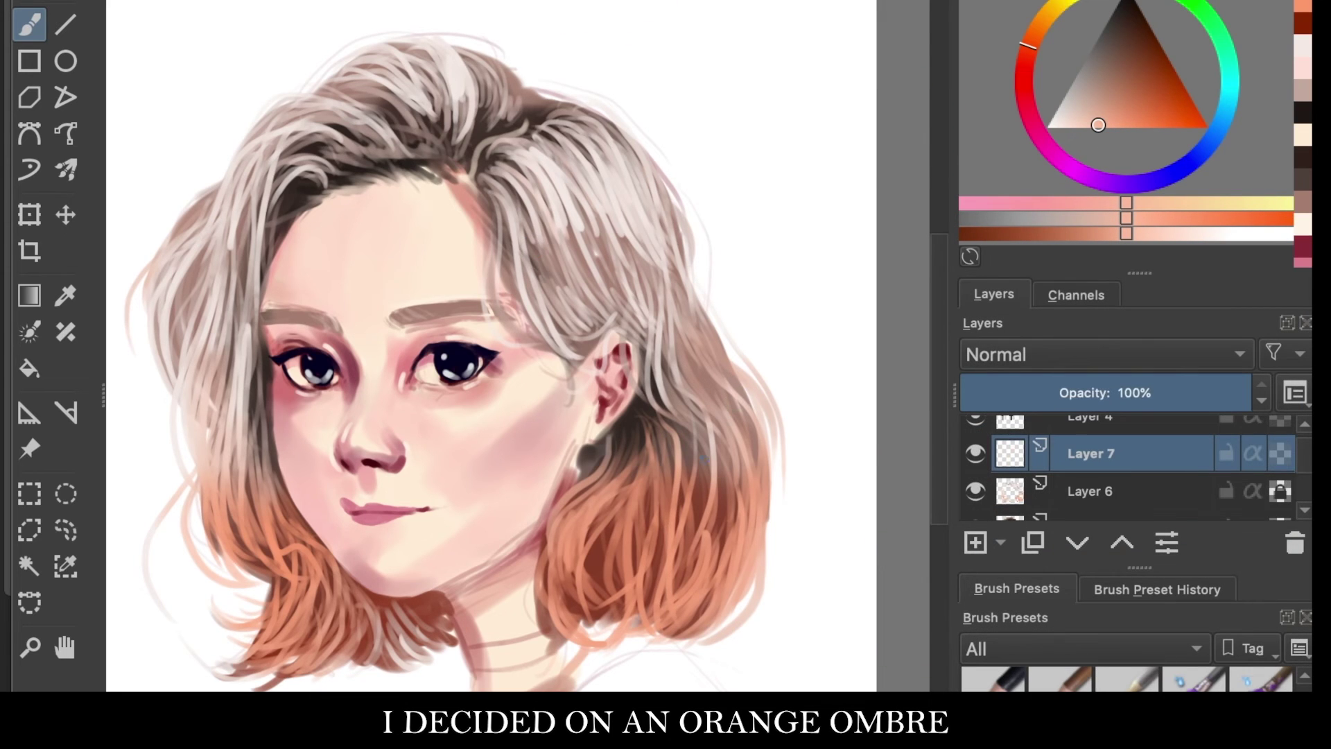
{"action": "left_click", "coordinate": [1080, 115]}
{"action": "left_click_drag", "start_coordinate": [655, 484], "coordinate": [617, 596]}
Step: Shift the colour toward orange-yellow, then pick a redder, darker orange on Layer 5
{"action": "left_click_drag", "start_coordinate": [1027, 45], "coordinate": [1041, 18]}
{"action": "left_click", "coordinate": [1090, 128]}
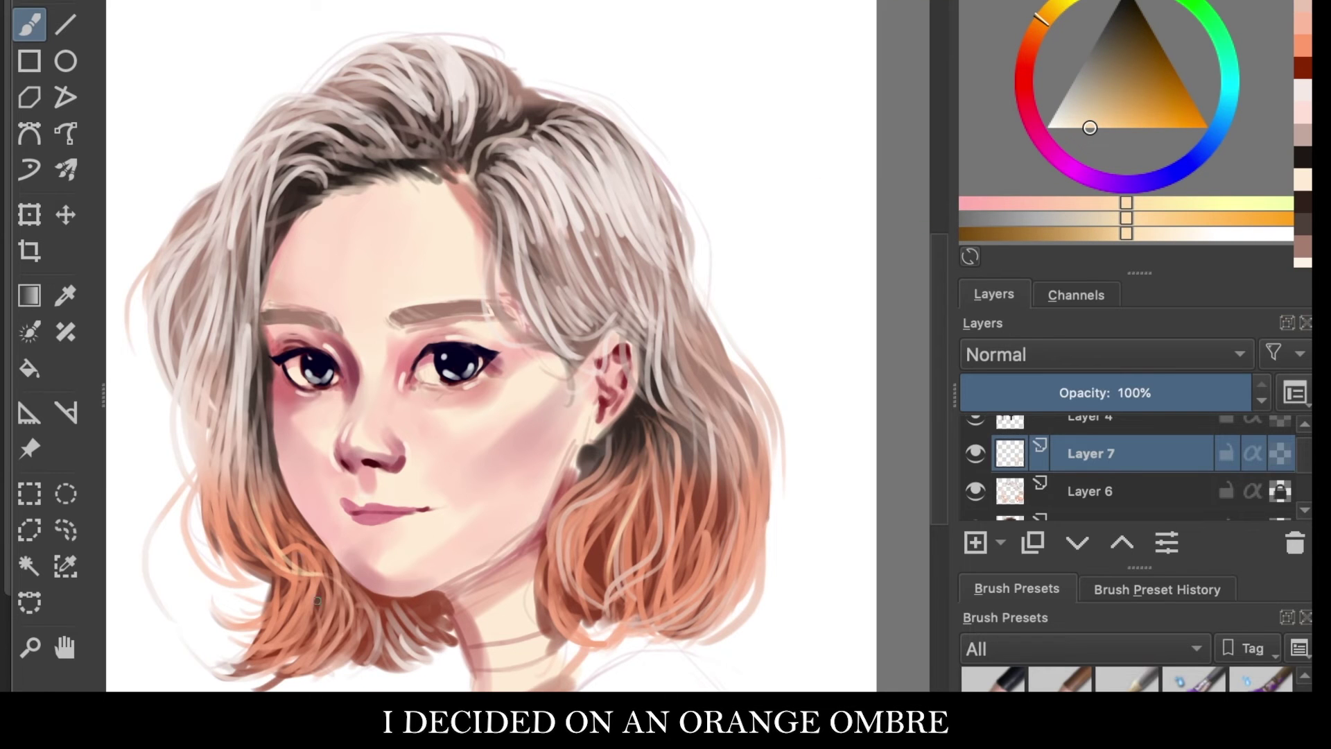
{"action": "scroll", "coordinate": [1242, 490], "scroll_direction": "down", "scroll_amount": 2}
{"action": "left_click", "coordinate": [1293, 460]}
{"action": "left_click", "coordinate": [450, 307], "text": "ctrl"}
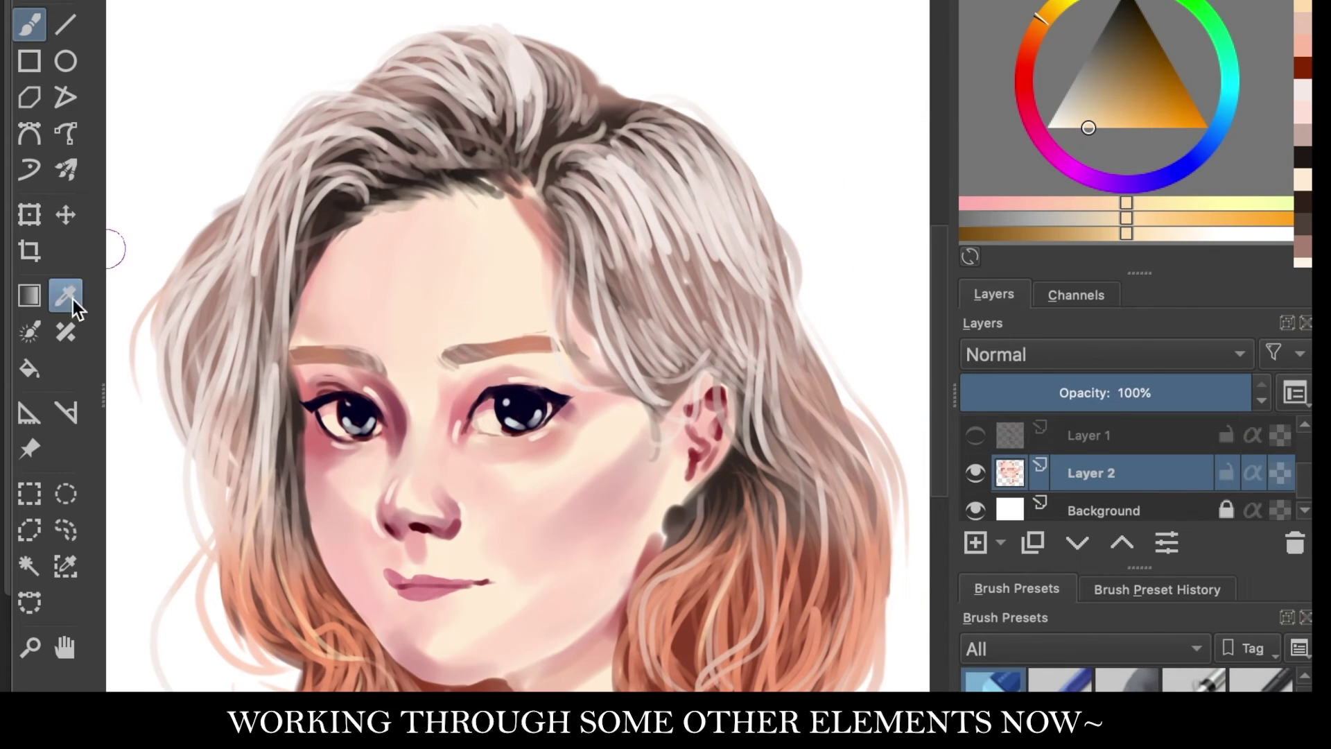
Step: Shade the jawline and left side of the neck dark red, then add pale peach neck strokes
{"action": "mouse_move", "coordinate": [525, 674]}
{"action": "left_mouse_down"}
{"action": "mouse_move", "coordinate": [613, 619]}
{"action": "mouse_move", "coordinate": [526, 666]}
{"action": "mouse_move", "coordinate": [691, 494]}
{"action": "left_mouse_up"}
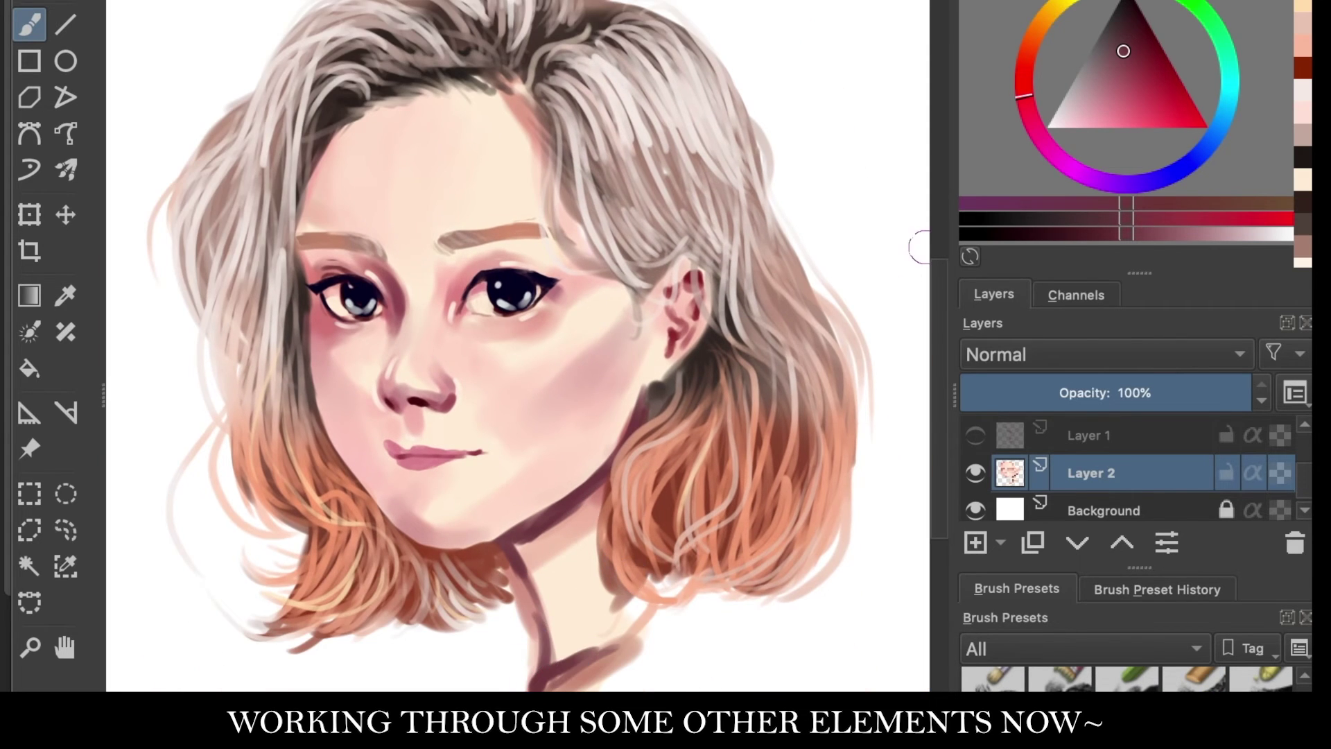
{"action": "left_click", "coordinate": [551, 622], "text": "ctrl"}
{"action": "mouse_move", "coordinate": [582, 659]}
{"action": "left_mouse_down"}
{"action": "mouse_move", "coordinate": [552, 623]}
{"action": "mouse_move", "coordinate": [569, 666]}
{"action": "left_mouse_up"}
{"action": "left_click", "coordinate": [586, 537], "text": "ctrl"}
{"action": "left_click_drag", "start_coordinate": [575, 513], "coordinate": [520, 686]}
{"action": "left_click", "coordinate": [575, 555], "text": "ctrl"}
{"action": "left_click_drag", "start_coordinate": [554, 548], "coordinate": [565, 639]}
Step: Sample a darker red from the neck and paint the shoulder area below the hair
{"action": "left_click", "coordinate": [66, 295]}
{"action": "left_click", "coordinate": [586, 527]}
{"action": "key", "text": "b"}
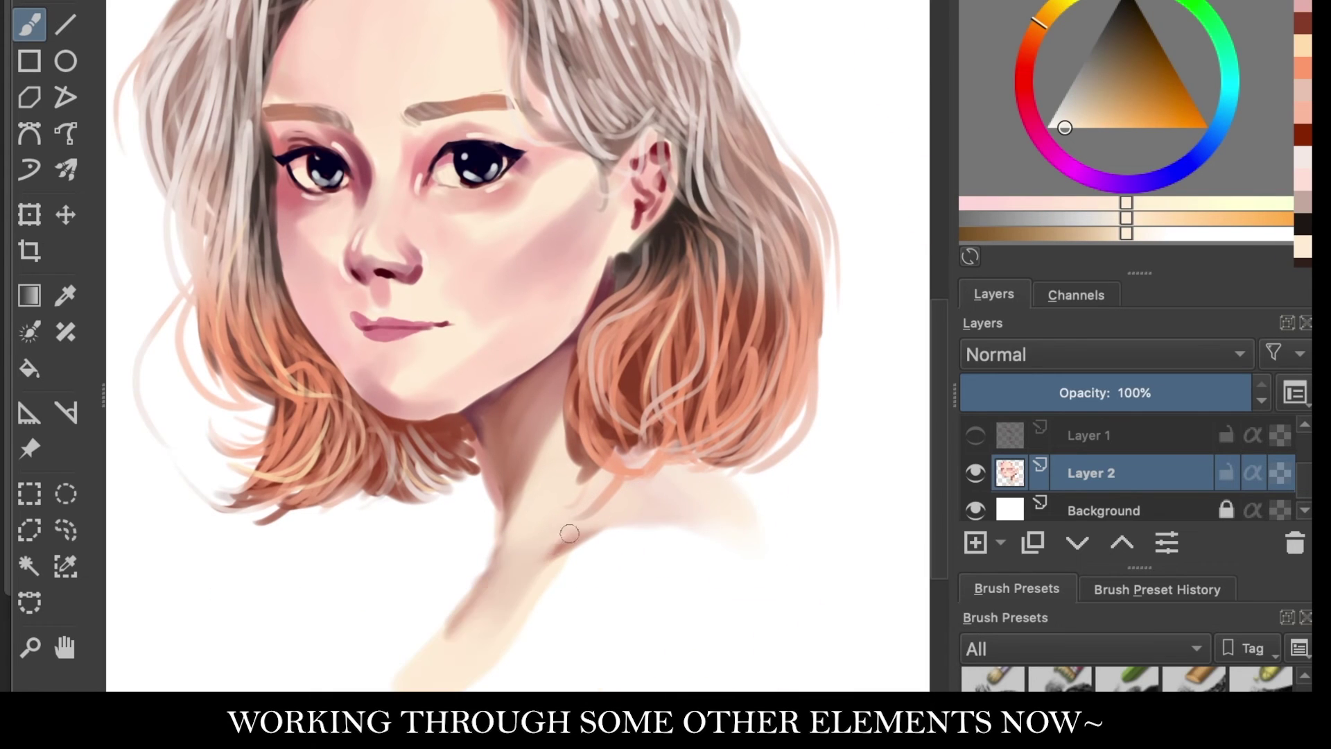
{"action": "left_click_drag", "start_coordinate": [486, 527], "coordinate": [416, 679]}
{"action": "mouse_move", "coordinate": [569, 554]}
{"action": "left_mouse_down"}
{"action": "mouse_move", "coordinate": [734, 547]}
{"action": "mouse_move", "coordinate": [583, 547]}
{"action": "mouse_move", "coordinate": [724, 519]}
{"action": "left_mouse_up"}
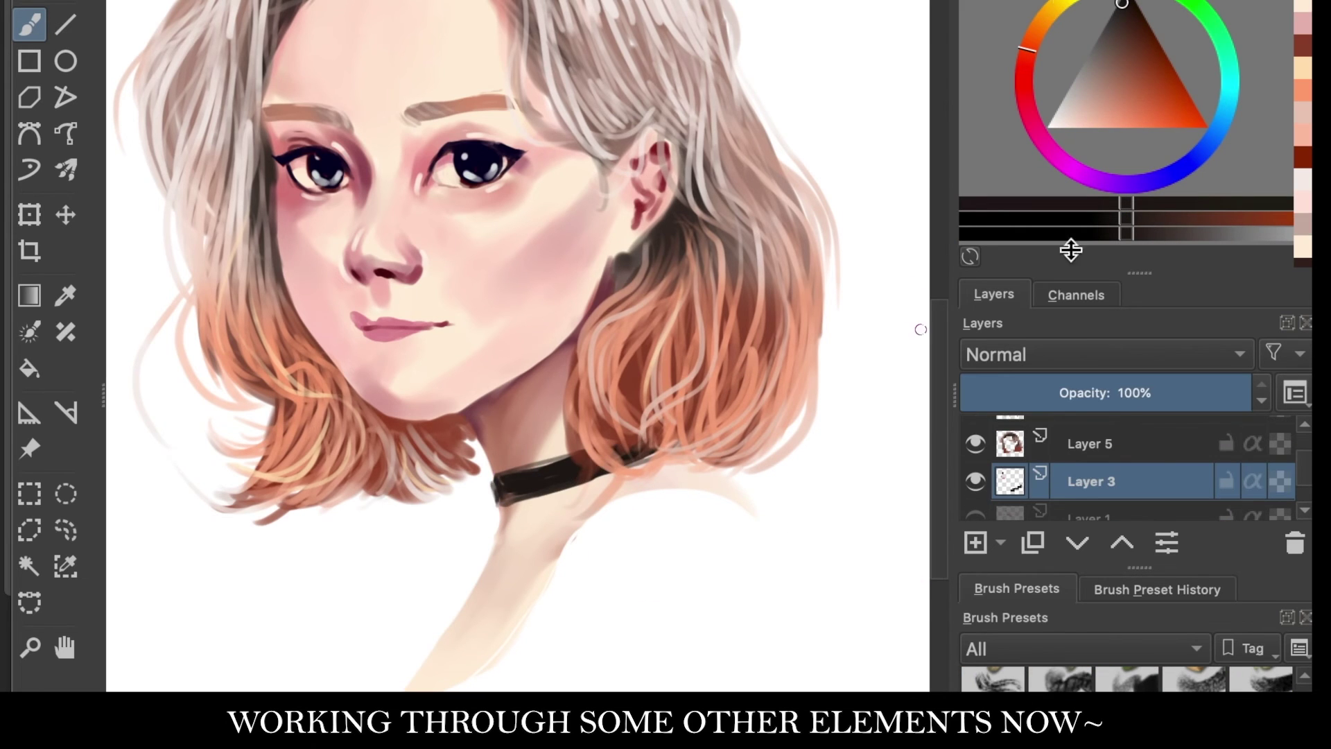
Step: Add a small gold accent below the choker and draw the black ribbon hanging from it
{"action": "left_click_drag", "start_coordinate": [1026, 48], "coordinate": [1051, 8]}
{"action": "left_click", "coordinate": [1149, 128]}
{"action": "left_click_drag", "start_coordinate": [502, 504], "coordinate": [487, 652]}
{"action": "left_click", "coordinate": [1144, 34]}
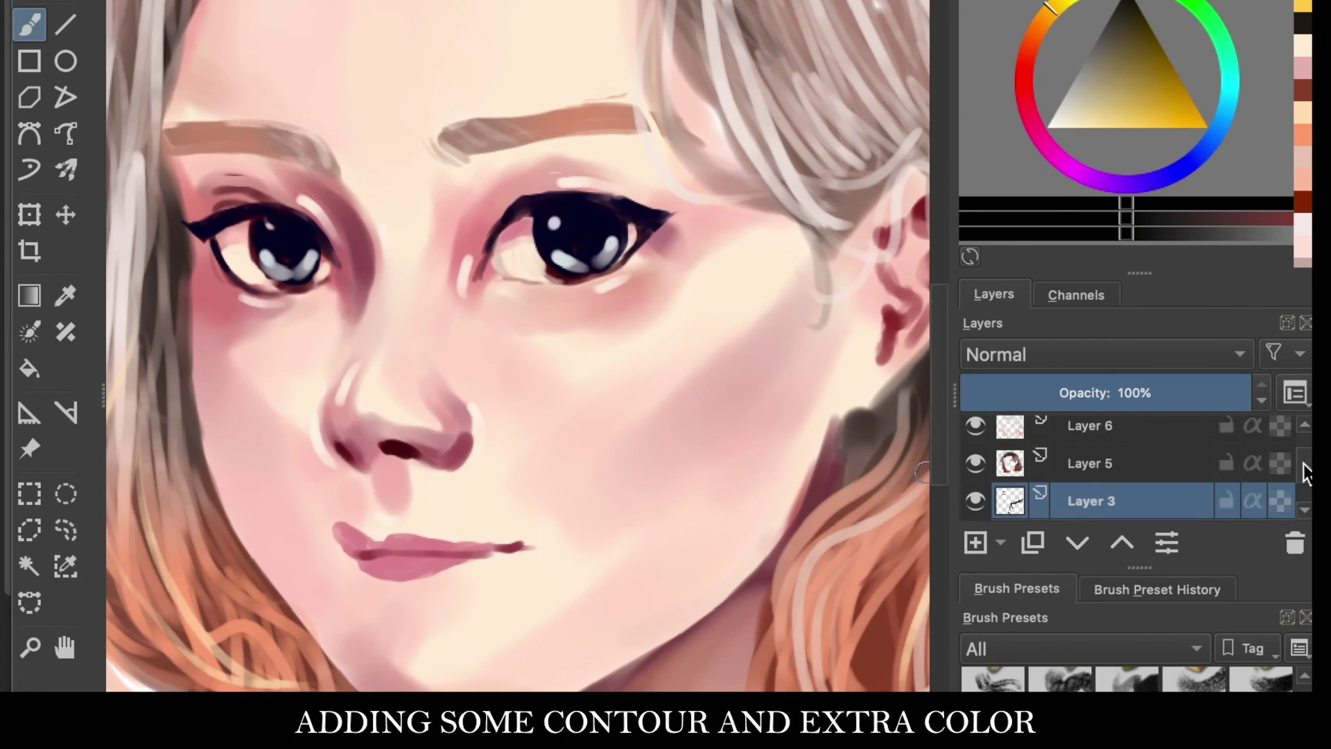
Step: Highlight the lower lip with a lighter pink
{"action": "scroll", "coordinate": [1306, 475], "scroll_direction": "up", "scroll_amount": 1}
{"action": "scroll", "coordinate": [1306, 475], "scroll_direction": "down", "scroll_amount": 1}
{"action": "left_click", "coordinate": [1023, 69]}
{"action": "left_click", "coordinate": [1083, 114]}
{"action": "mouse_move", "coordinate": [374, 555]}
{"action": "left_mouse_down"}
{"action": "mouse_move", "coordinate": [416, 572]}
{"action": "mouse_move", "coordinate": [467, 550]}
{"action": "mouse_move", "coordinate": [397, 577]}
{"action": "left_mouse_up"}
{"action": "left_click", "coordinate": [416, 570], "text": "ctrl"}
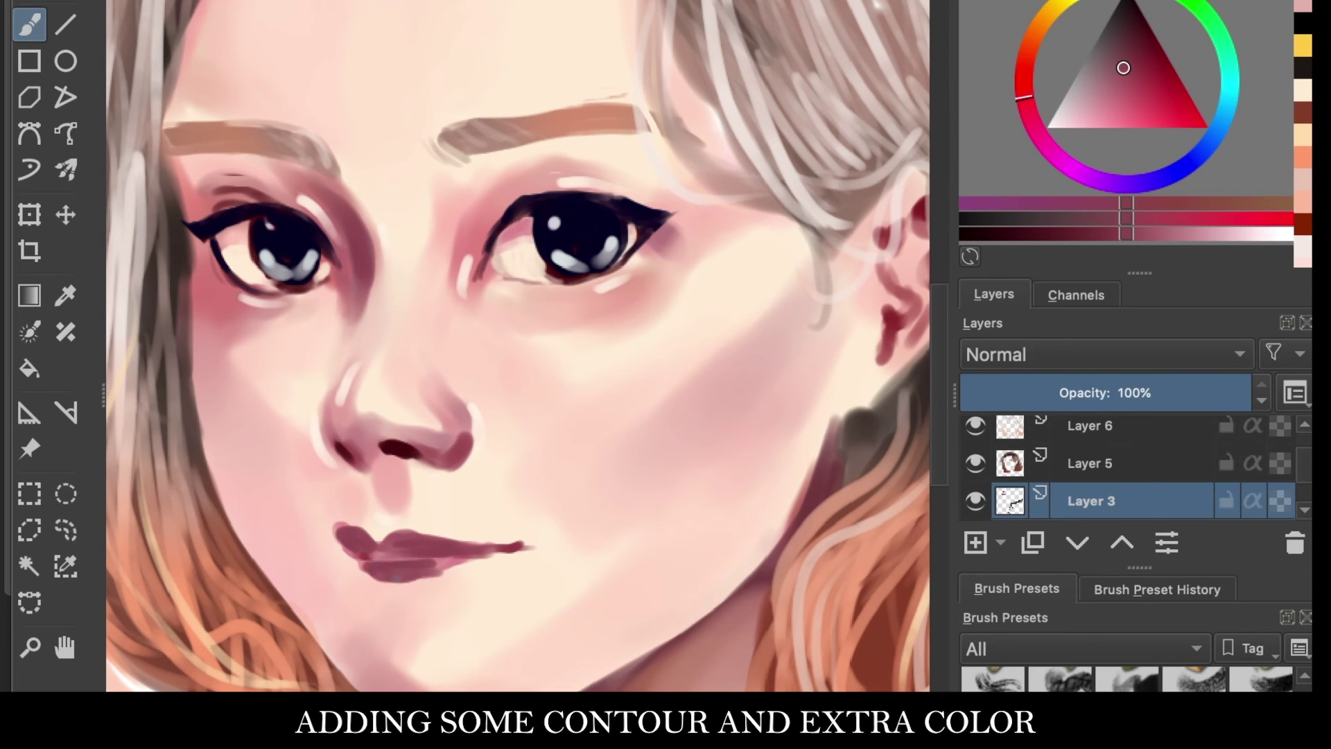
Step: Darken the lower lip, its right corner and the lip line, then sample a lighter face colour
{"action": "left_click_drag", "start_coordinate": [527, 544], "coordinate": [437, 572]}
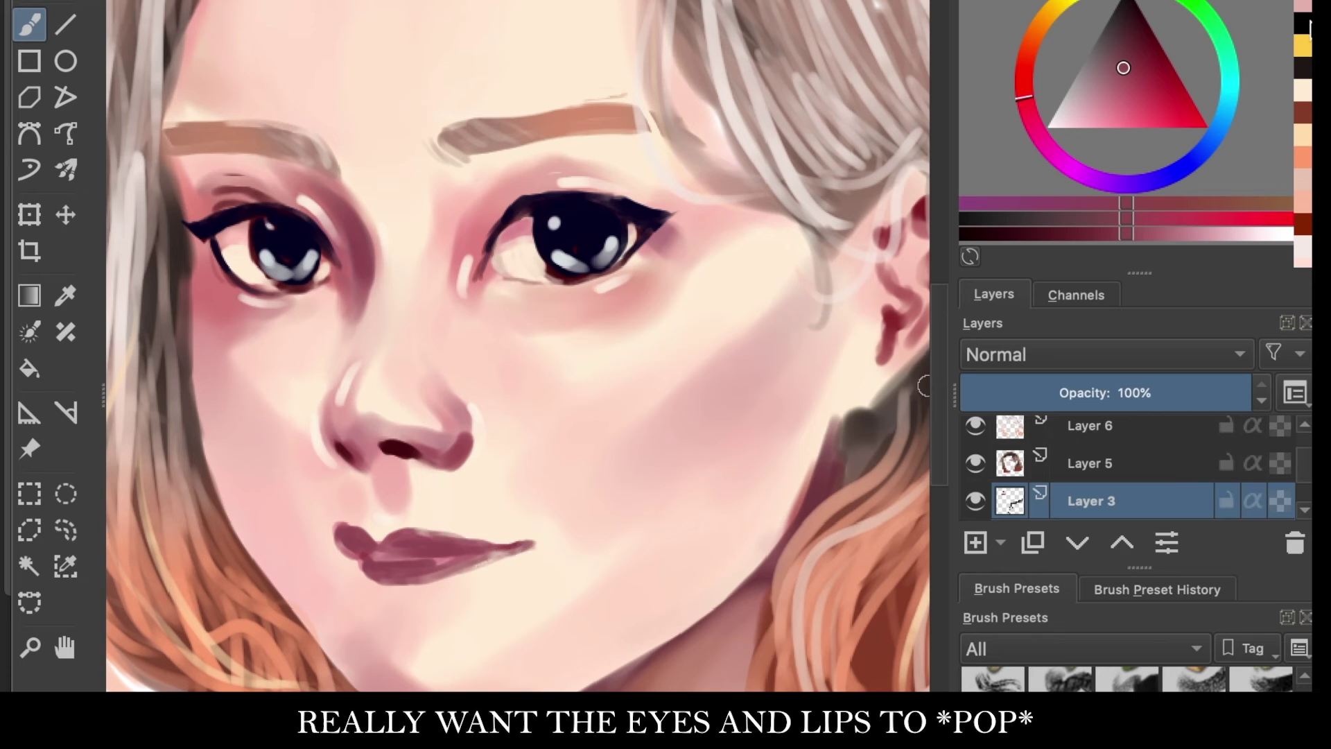
{"action": "left_click_drag", "start_coordinate": [527, 547], "coordinate": [374, 567]}
{"action": "scroll", "coordinate": [386, 678], "scroll_direction": "down", "scroll_amount": 2}
{"action": "left_click", "coordinate": [205, 272], "text": "ctrl"}
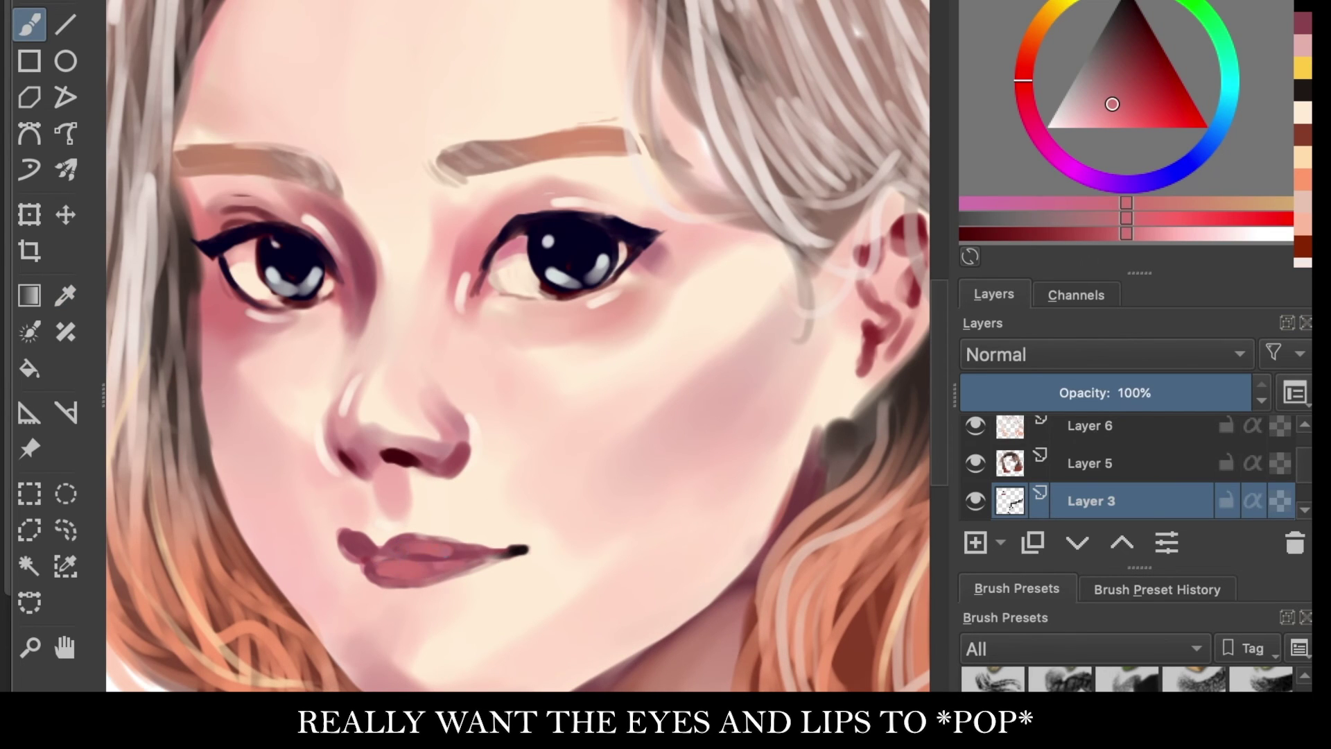
{"action": "scroll", "coordinate": [526, 188], "scroll_direction": "up", "scroll_amount": 3}
{"action": "scroll", "coordinate": [555, 353], "scroll_direction": "down", "scroll_amount": 5}
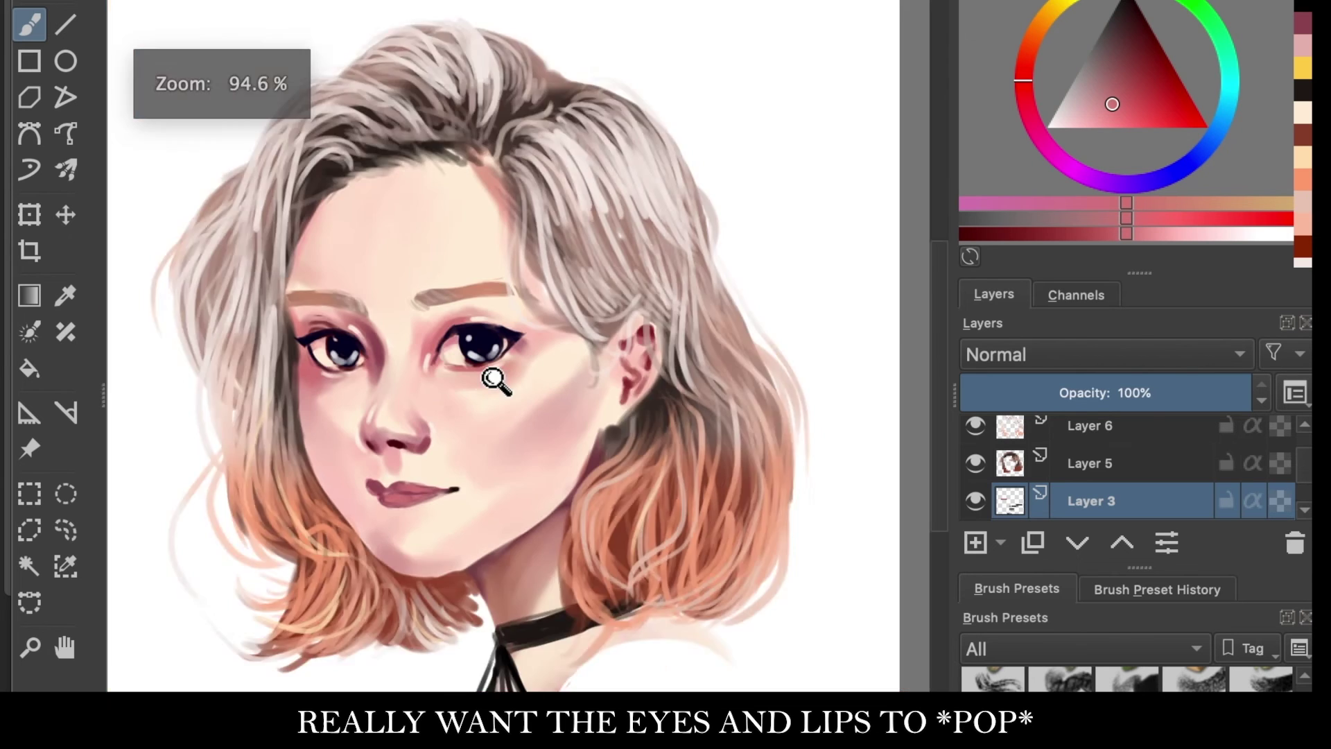
{"action": "scroll", "coordinate": [496, 377], "scroll_direction": "up", "scroll_amount": 3}
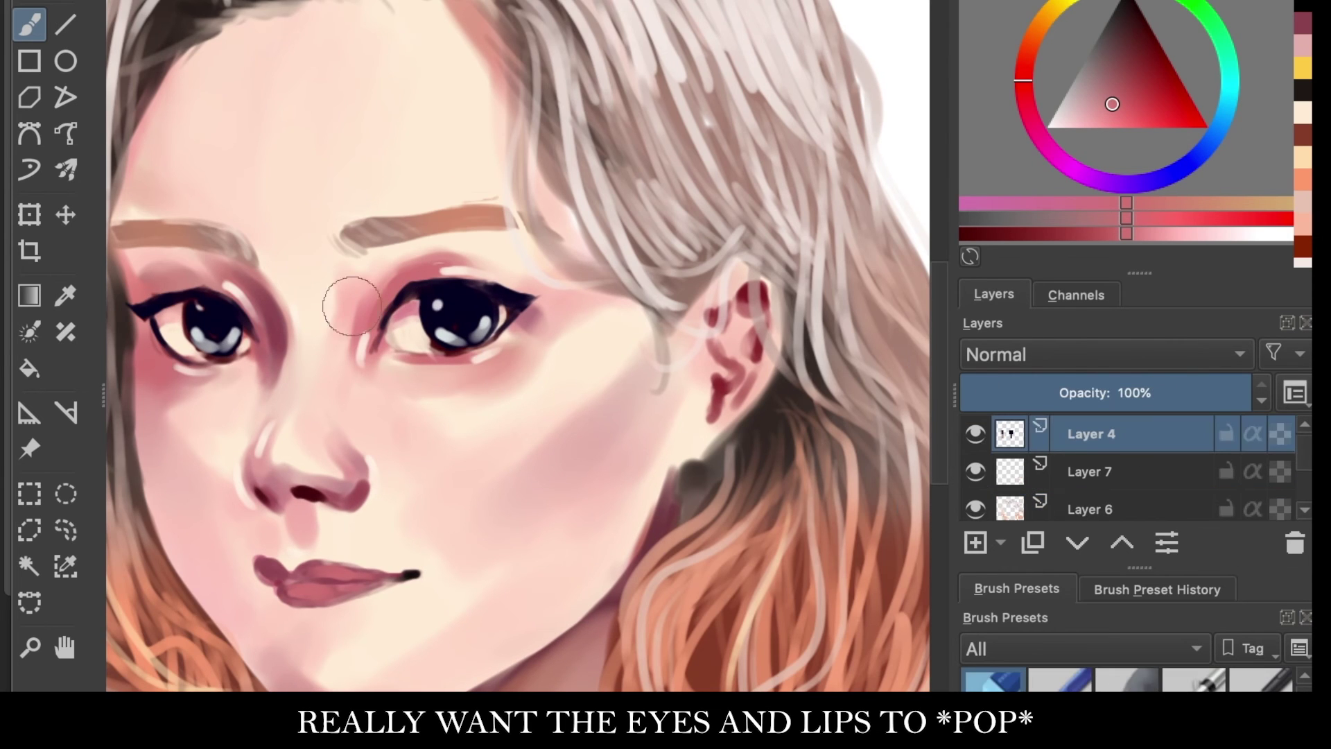
{"action": "scroll", "coordinate": [1118, 485], "scroll_direction": "down", "scroll_amount": 1}
{"action": "scroll", "coordinate": [278, 306], "scroll_direction": "up", "scroll_amount": 3}
Step: Paint left eyelid strokes, a darker pink right-eyelid crease and orange eyeshadow above the left eye
{"action": "mouse_move", "coordinate": [183, 208]}
{"action": "left_mouse_down"}
{"action": "mouse_move", "coordinate": [291, 198]}
{"action": "mouse_move", "coordinate": [163, 242]}
{"action": "left_mouse_up"}
{"action": "scroll", "coordinate": [298, 270], "scroll_direction": "down", "scroll_amount": 2}
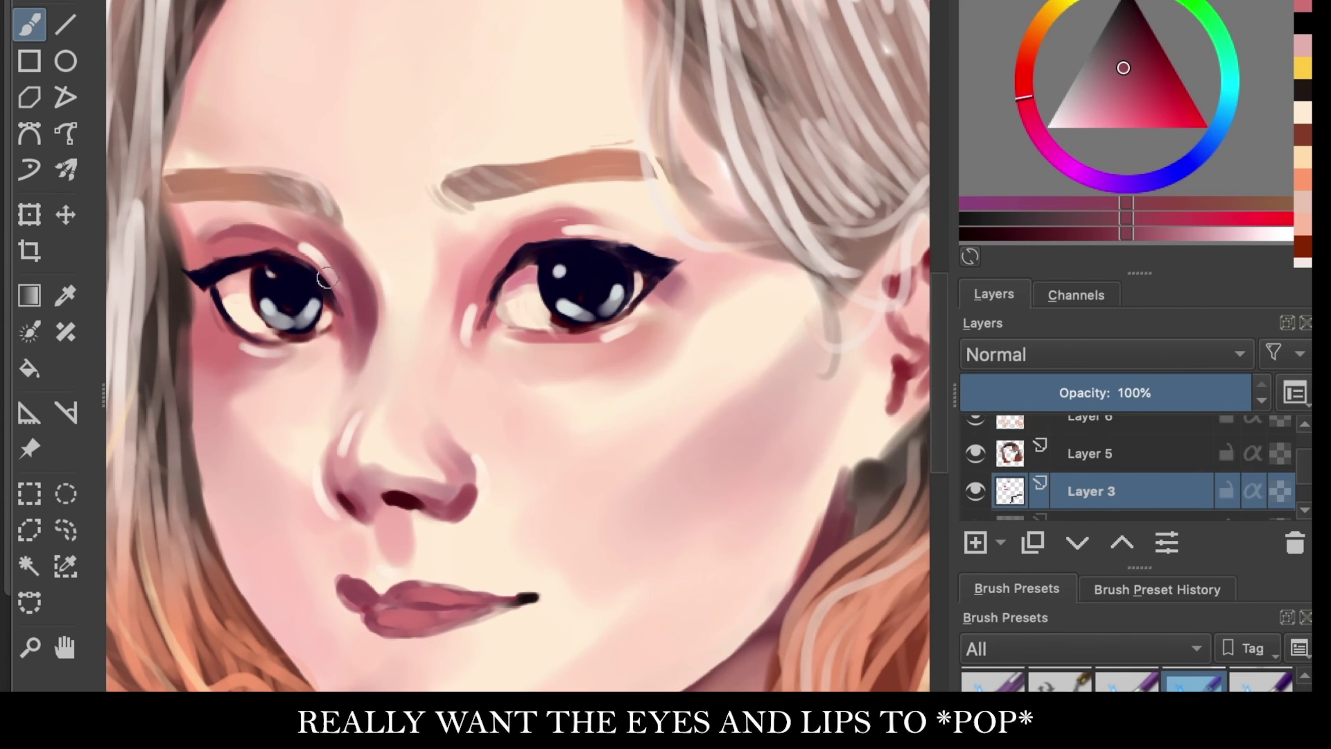
{"action": "left_click_drag", "start_coordinate": [494, 244], "coordinate": [575, 220]}
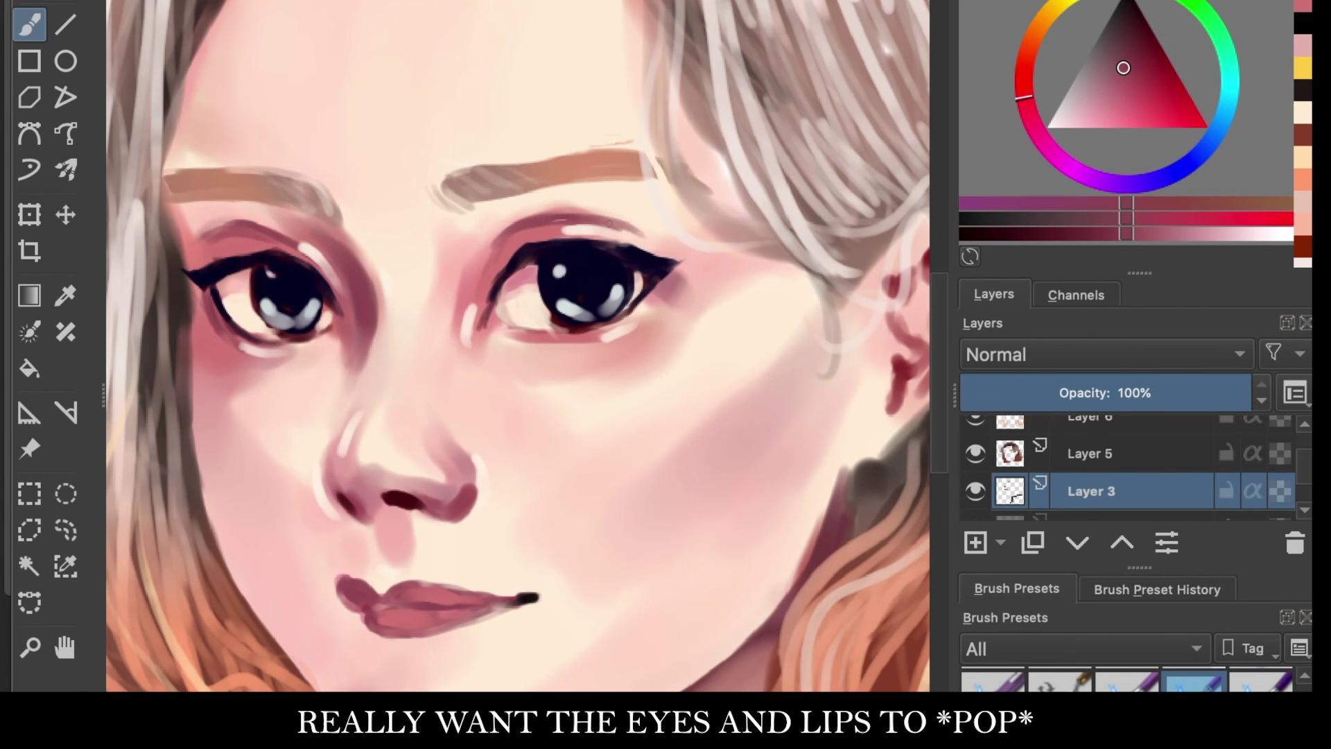
{"action": "left_click", "coordinate": [266, 236], "text": "ctrl"}
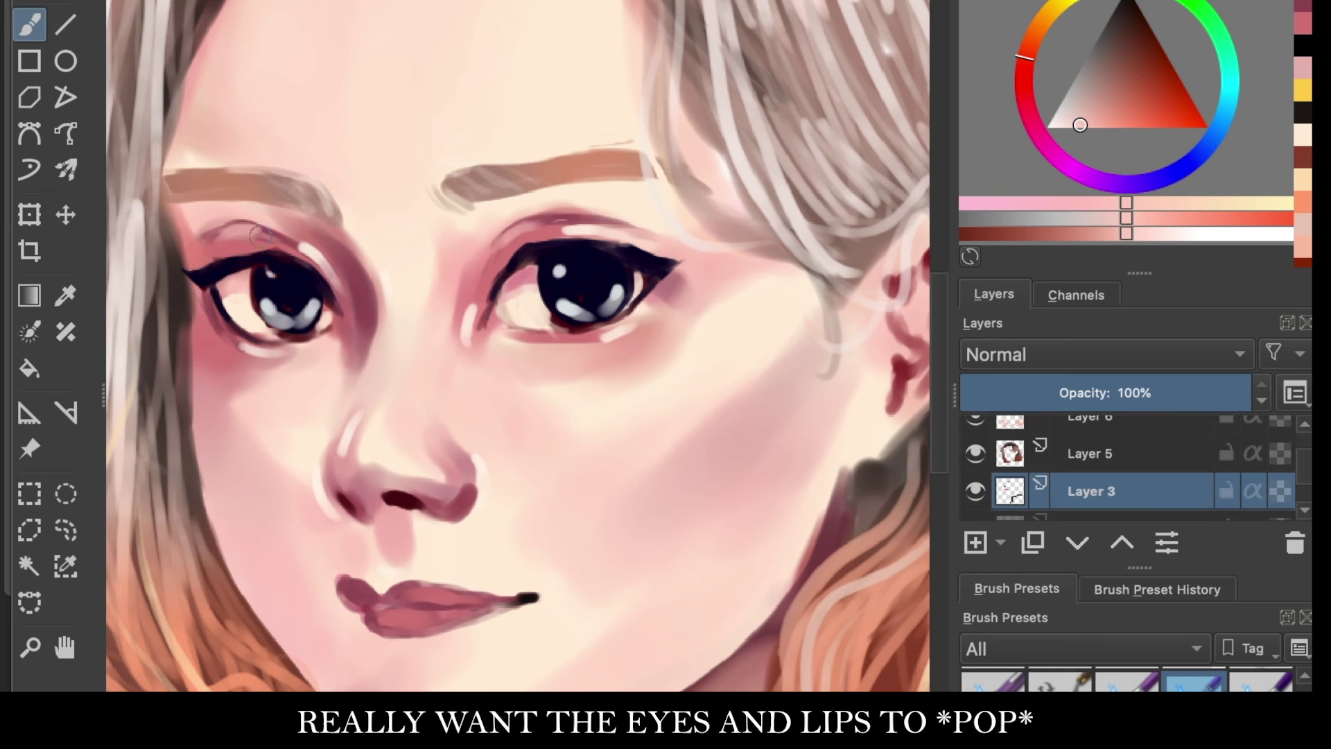
{"action": "left_click", "coordinate": [221, 233], "text": "ctrl"}
{"action": "left_click_drag", "start_coordinate": [197, 258], "coordinate": [209, 231]}
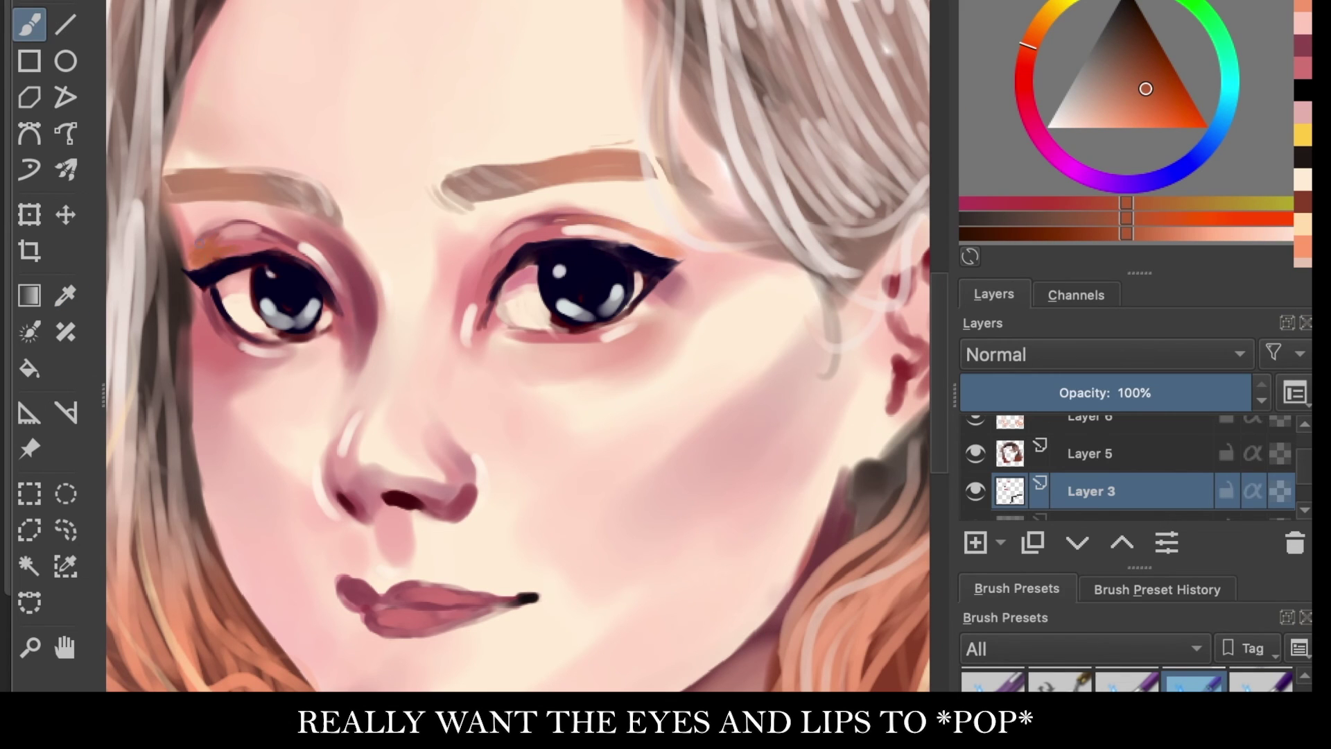
{"action": "scroll", "coordinate": [243, 346], "scroll_direction": "down", "scroll_amount": 2}
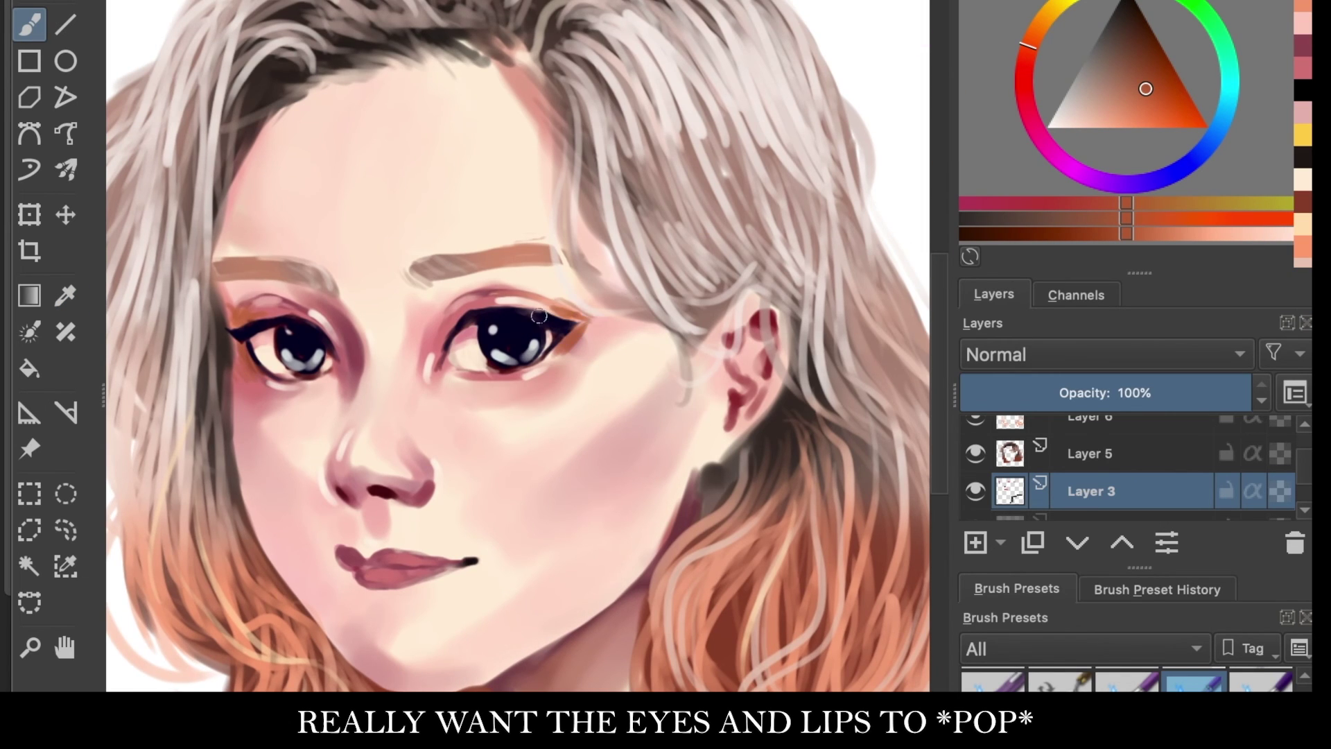
Step: Darken the left hairline with dark reddish-brown strokes, then soften it with light pink skin tone
{"action": "left_click", "coordinate": [582, 319], "text": "ctrl"}
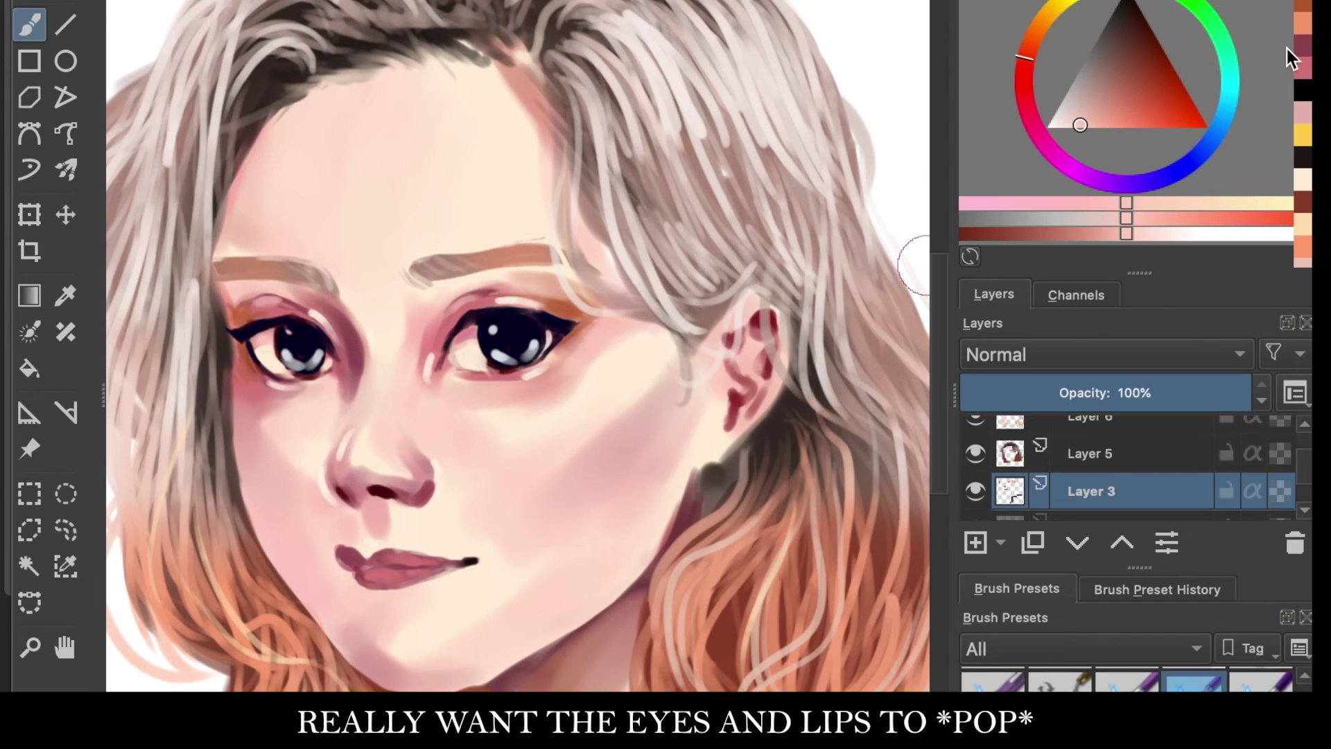
{"action": "key", "text": "p"}
{"action": "left_click", "coordinate": [243, 293]}
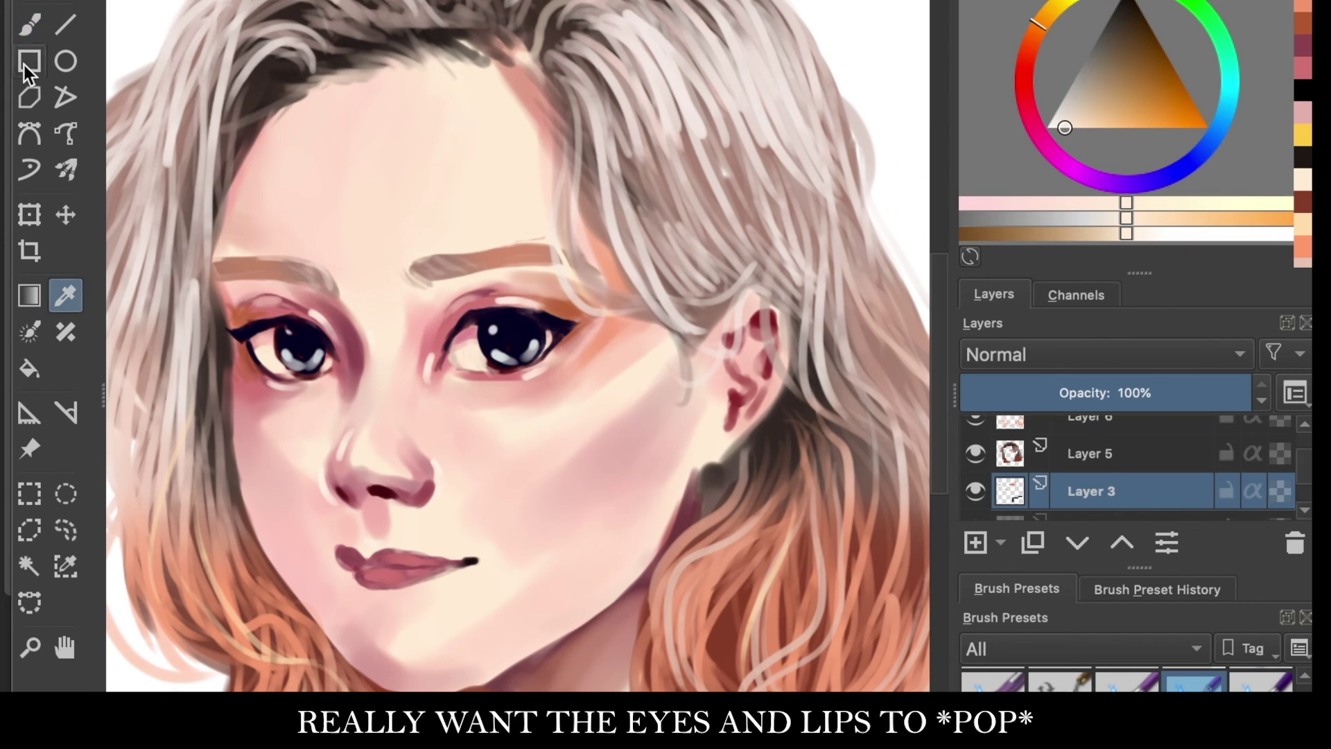
{"action": "key", "text": "b"}
{"action": "left_click", "coordinate": [416, 66], "text": "ctrl"}
{"action": "left_click_drag", "start_coordinate": [299, 104], "coordinate": [215, 257]}
{"action": "left_click", "coordinate": [499, 143], "text": "ctrl"}
{"action": "left_click_drag", "start_coordinate": [291, 111], "coordinate": [263, 157]}
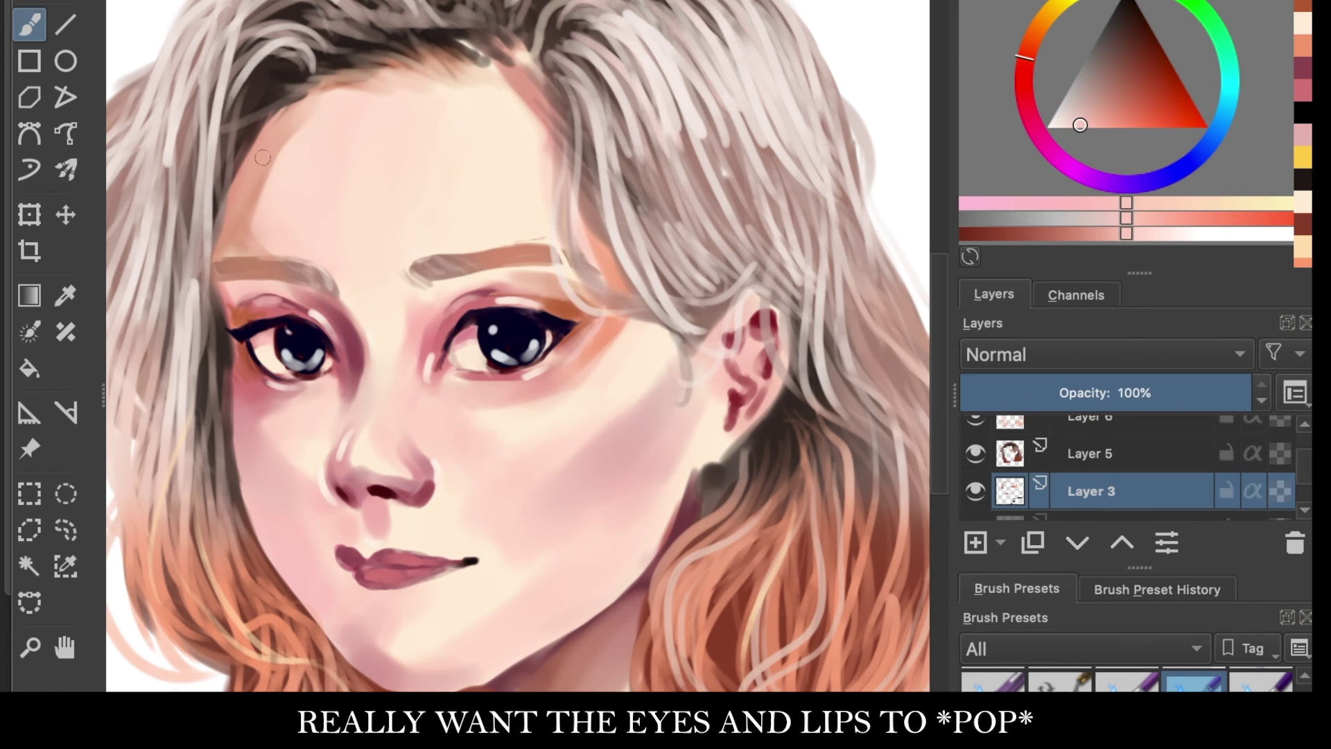
Step: Add a purplish stroke on the left upper eyelid, mirror the view, and sample skin and red-brown tones
{"action": "left_click", "coordinate": [763, 332], "text": "ctrl"}
{"action": "left_click_drag", "start_coordinate": [254, 301], "coordinate": [298, 309]}
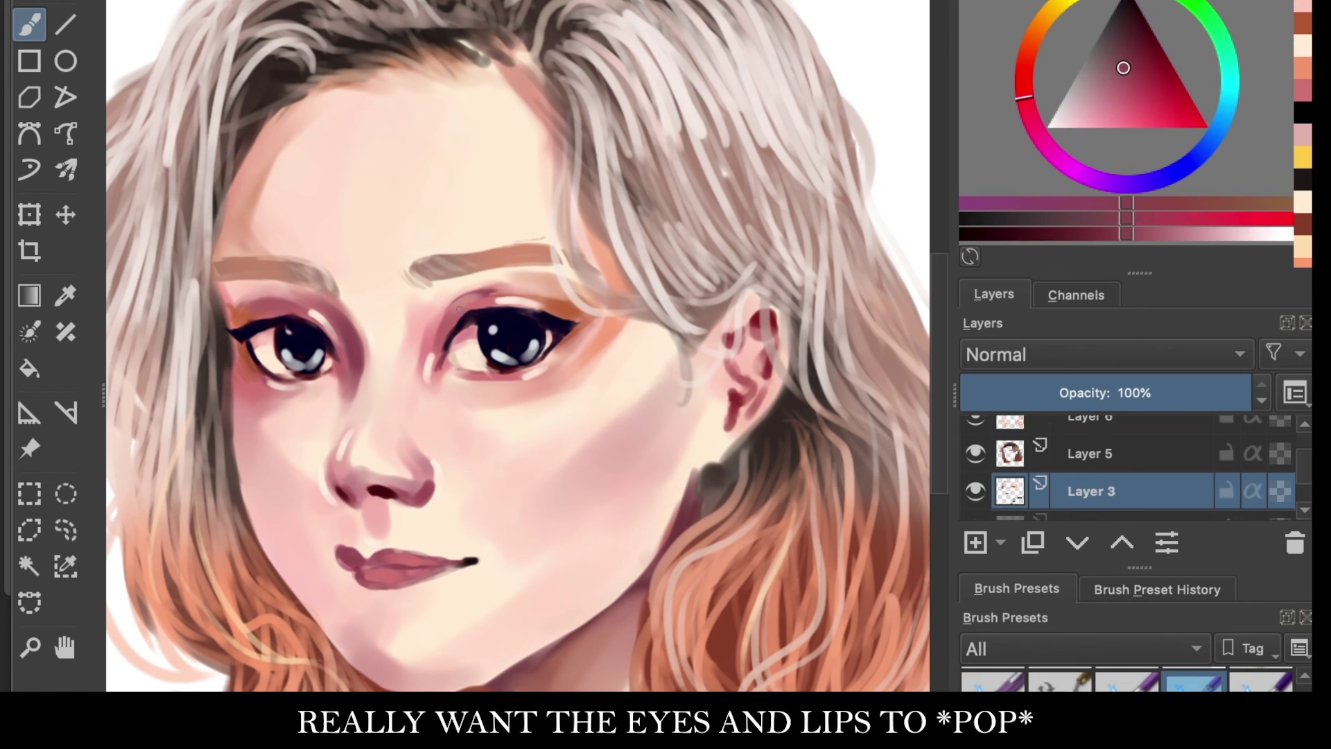
{"action": "left_click", "coordinate": [534, 390], "text": "ctrl"}
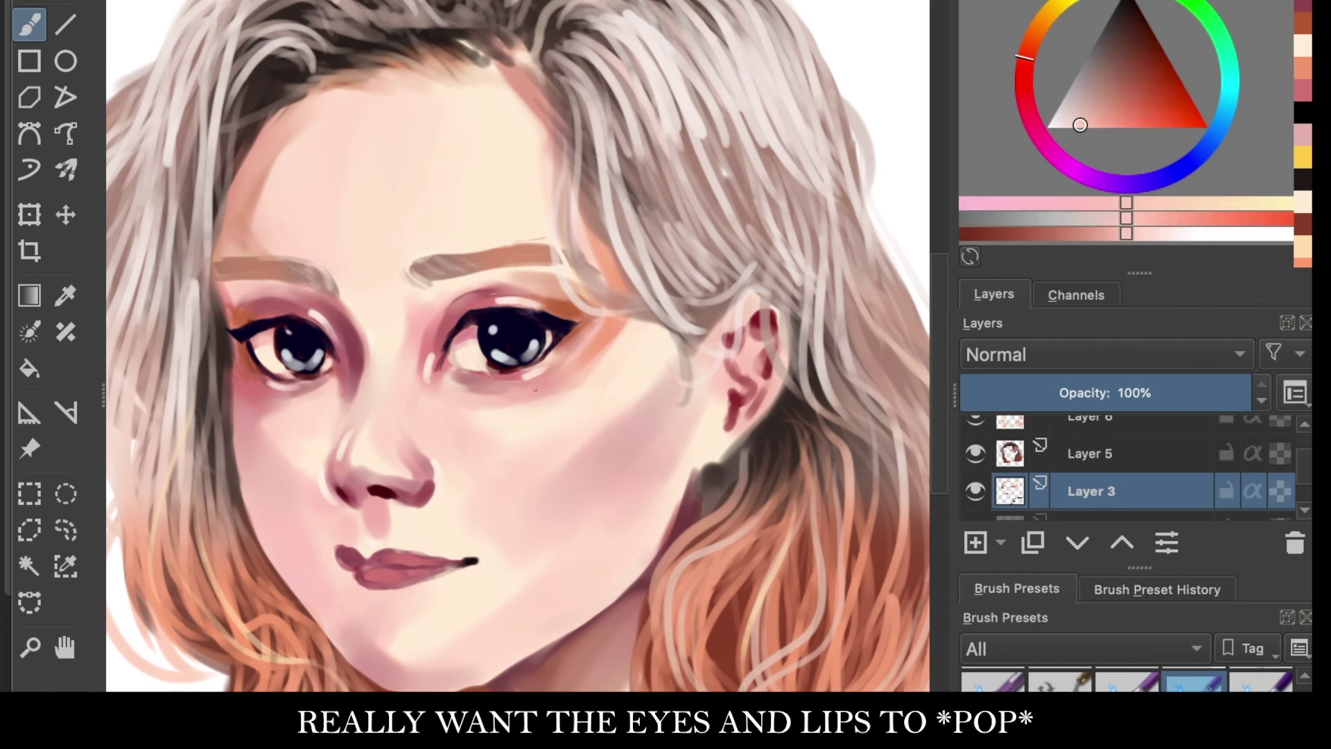
{"action": "left_click", "coordinate": [466, 408], "text": "ctrl"}
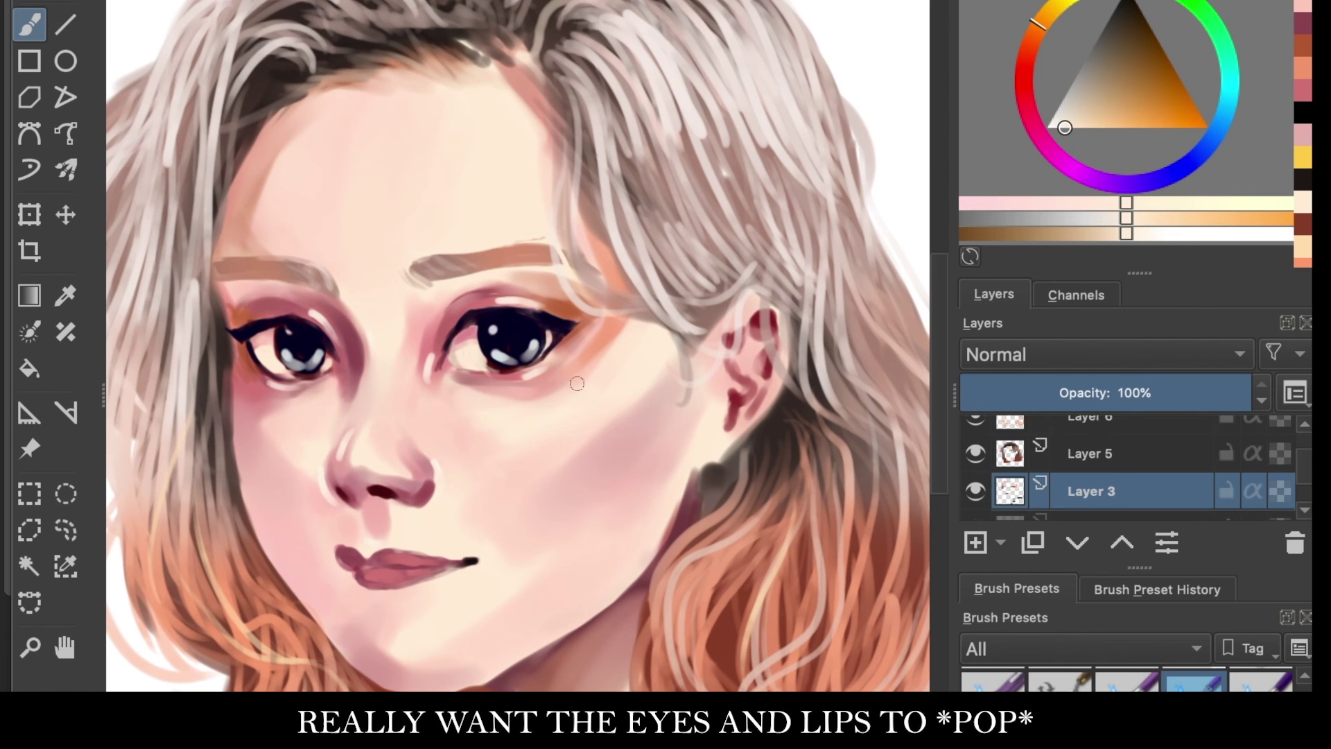
{"action": "key", "text": "m"}
{"action": "left_click", "coordinate": [432, 490], "text": "ctrl"}
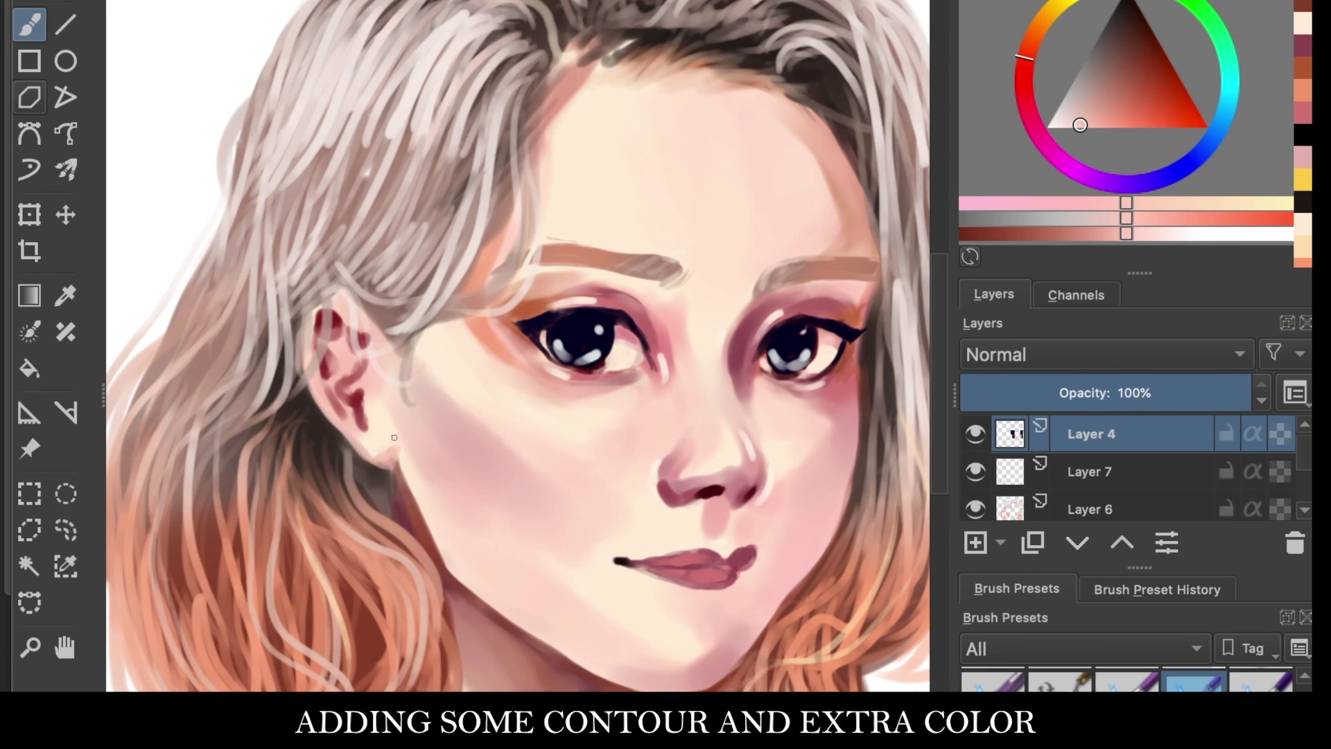
{"action": "left_click", "coordinate": [386, 384], "text": "ctrl"}
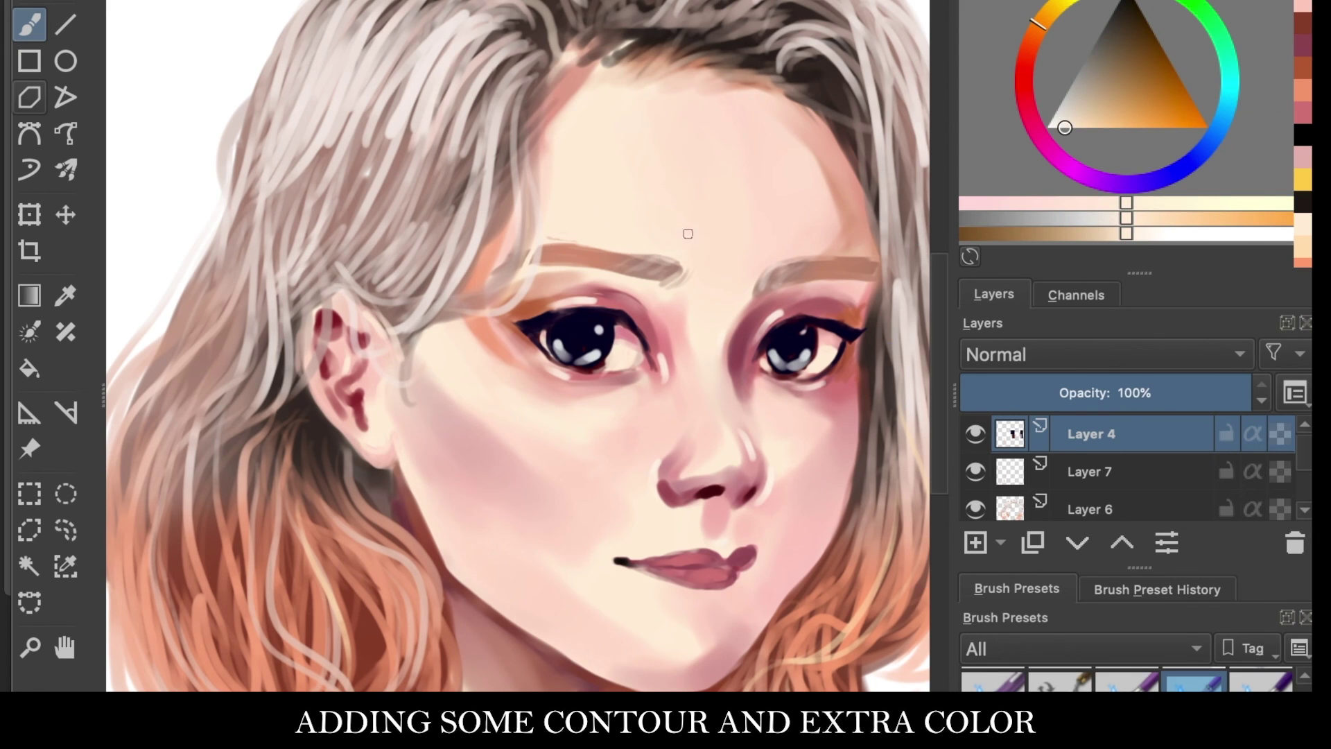
{"action": "left_click", "coordinate": [596, 265], "text": "ctrl"}
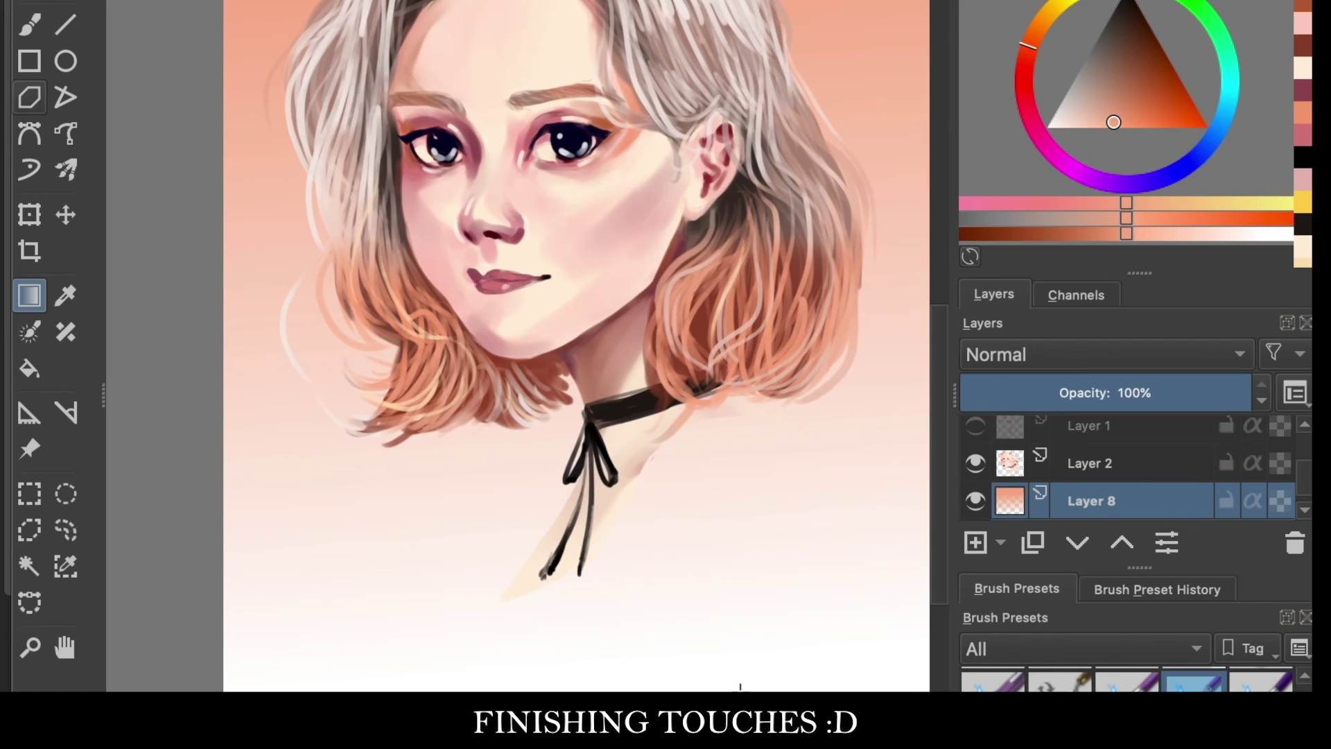
Step: Fill the Layer 8 background with an orange-to-white gradient, then return to the brush
{"action": "left_click", "coordinate": [1192, 471]}
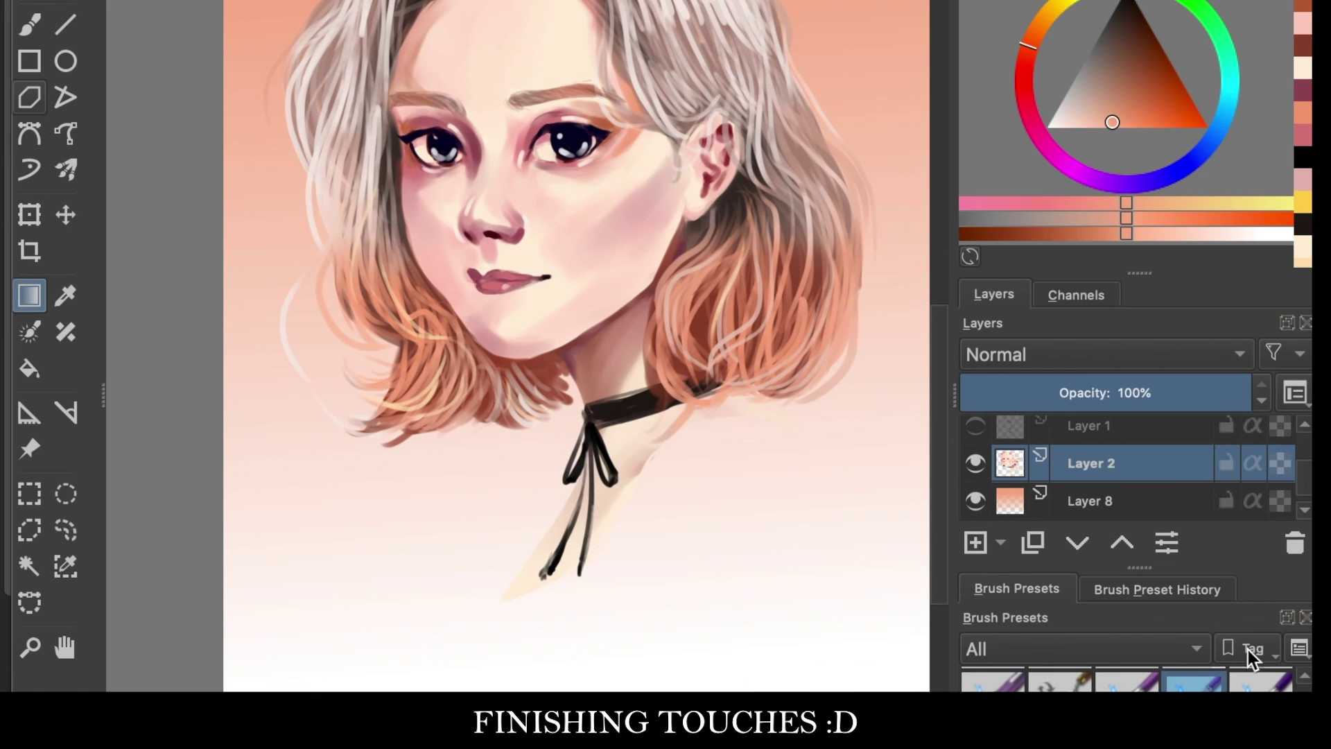
{"action": "key", "text": "b"}
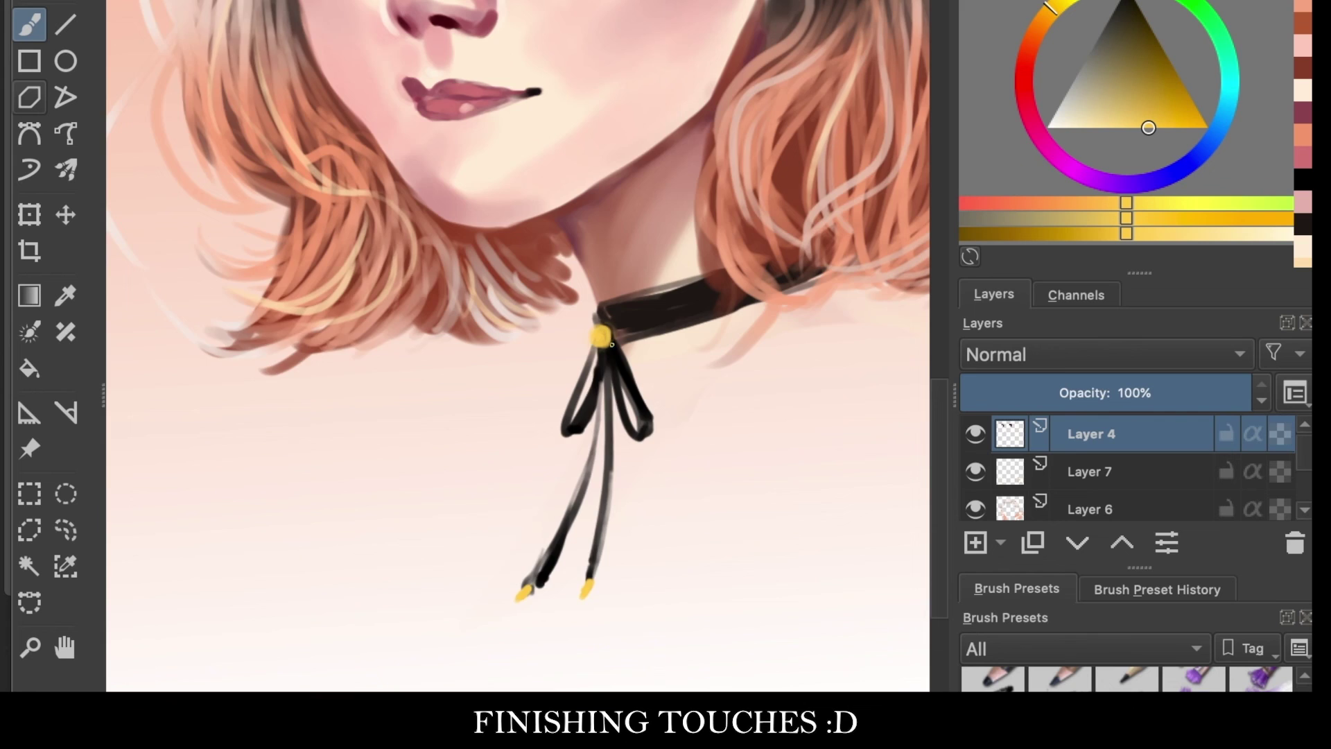
{"action": "scroll", "coordinate": [614, 337], "scroll_direction": "down", "scroll_amount": 3}
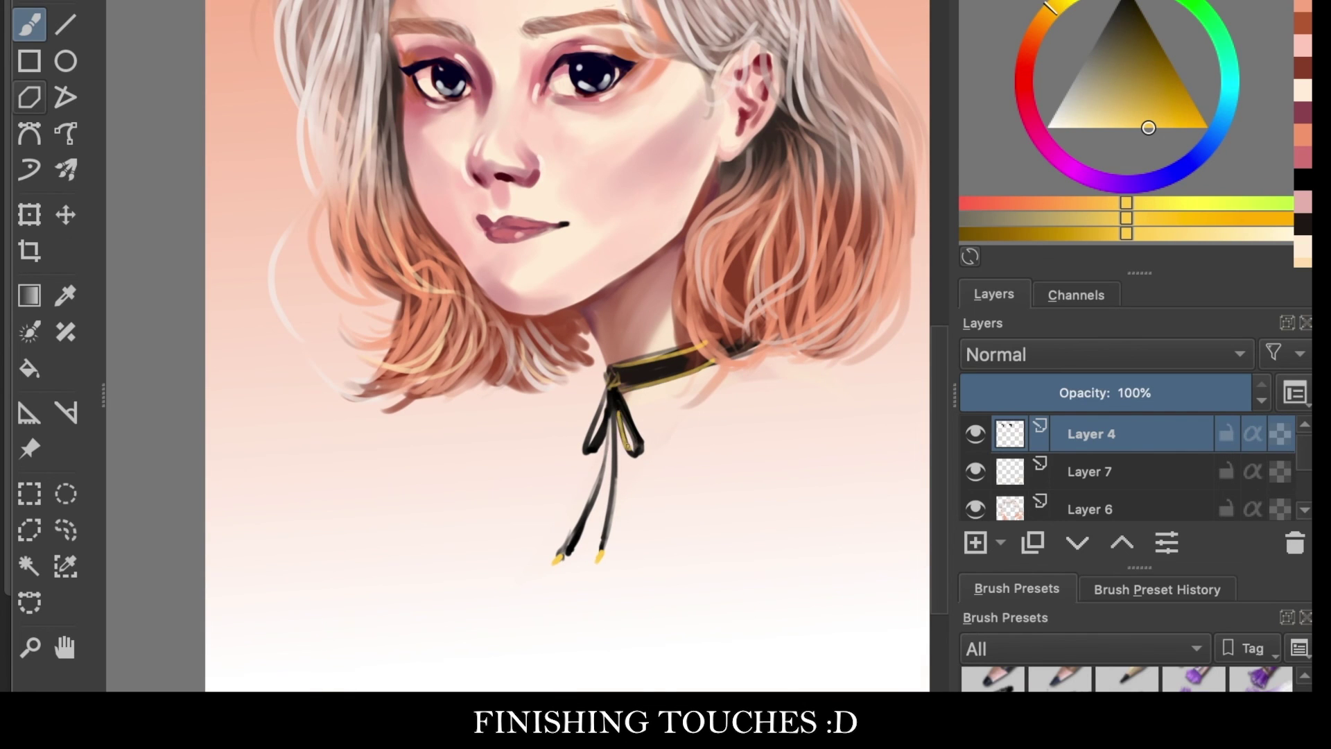